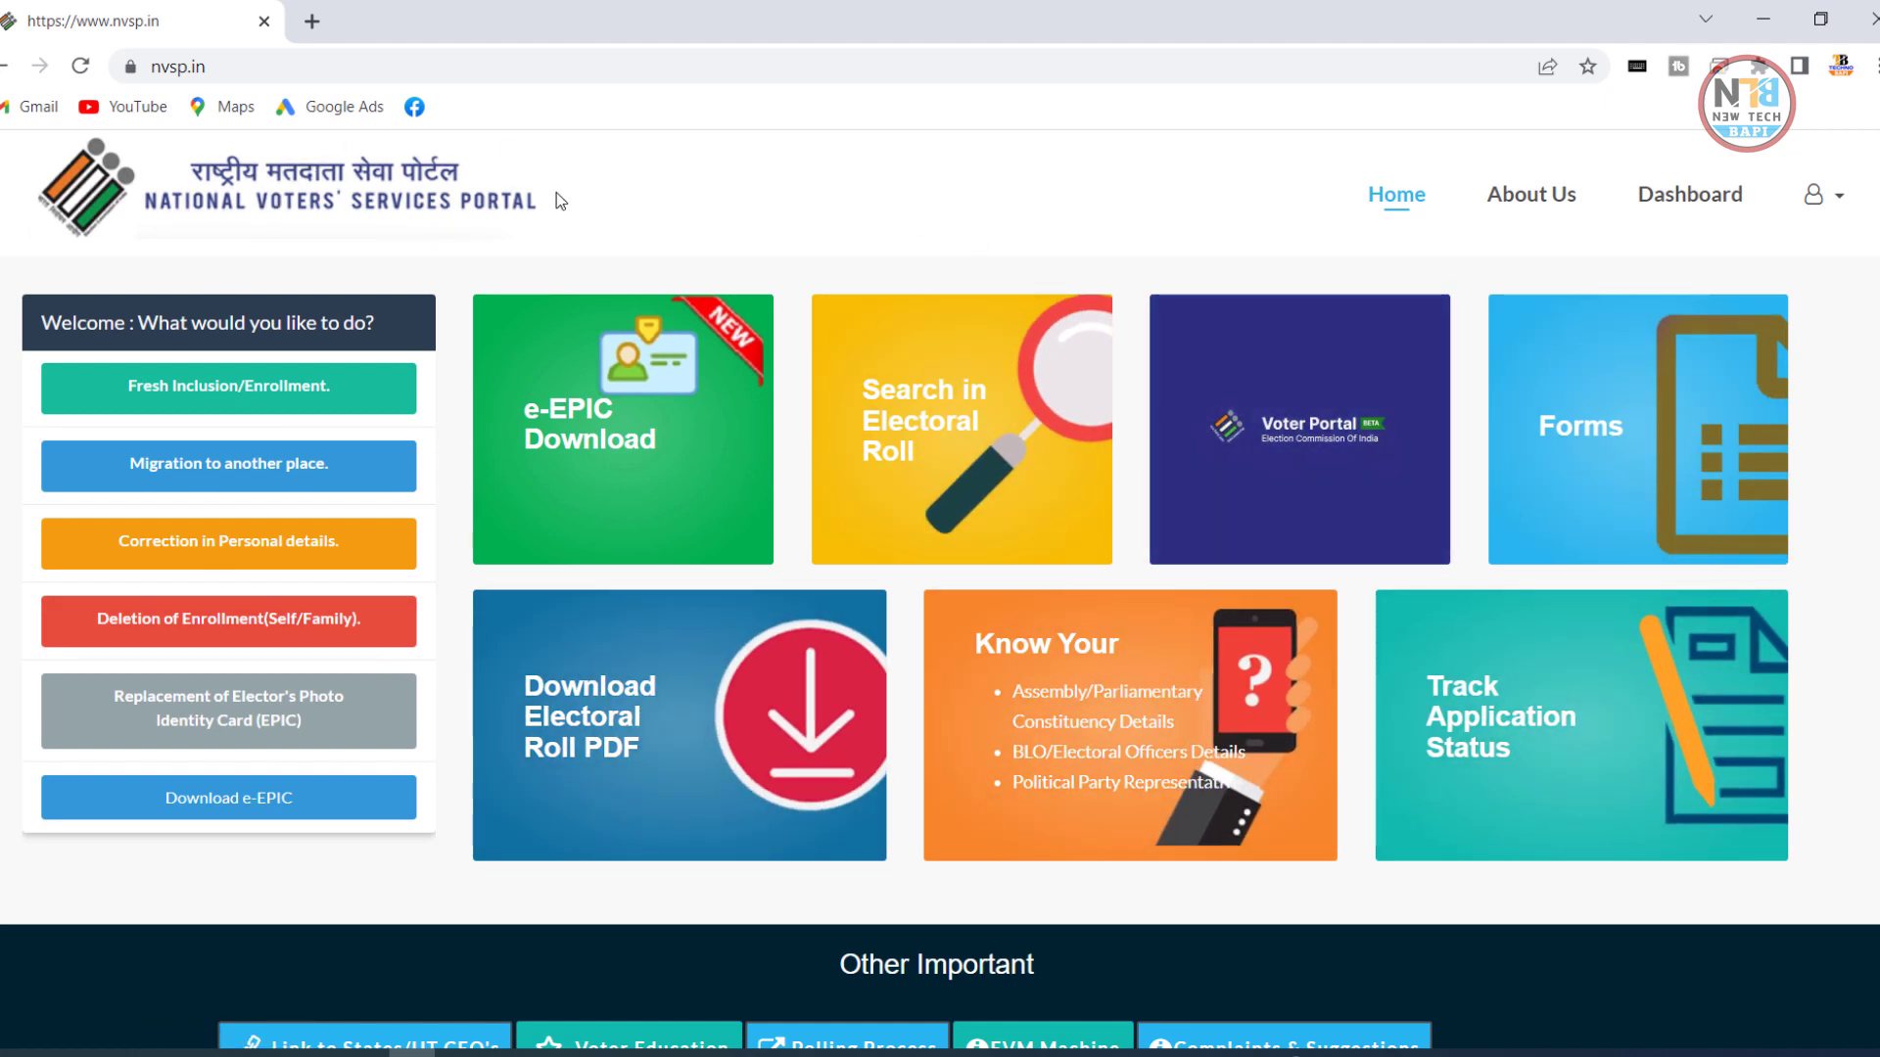
Start a fresh voter enrollment application as a resident of India, with West Bengal as the state, and proceed to the form.
left_click(244, 385)
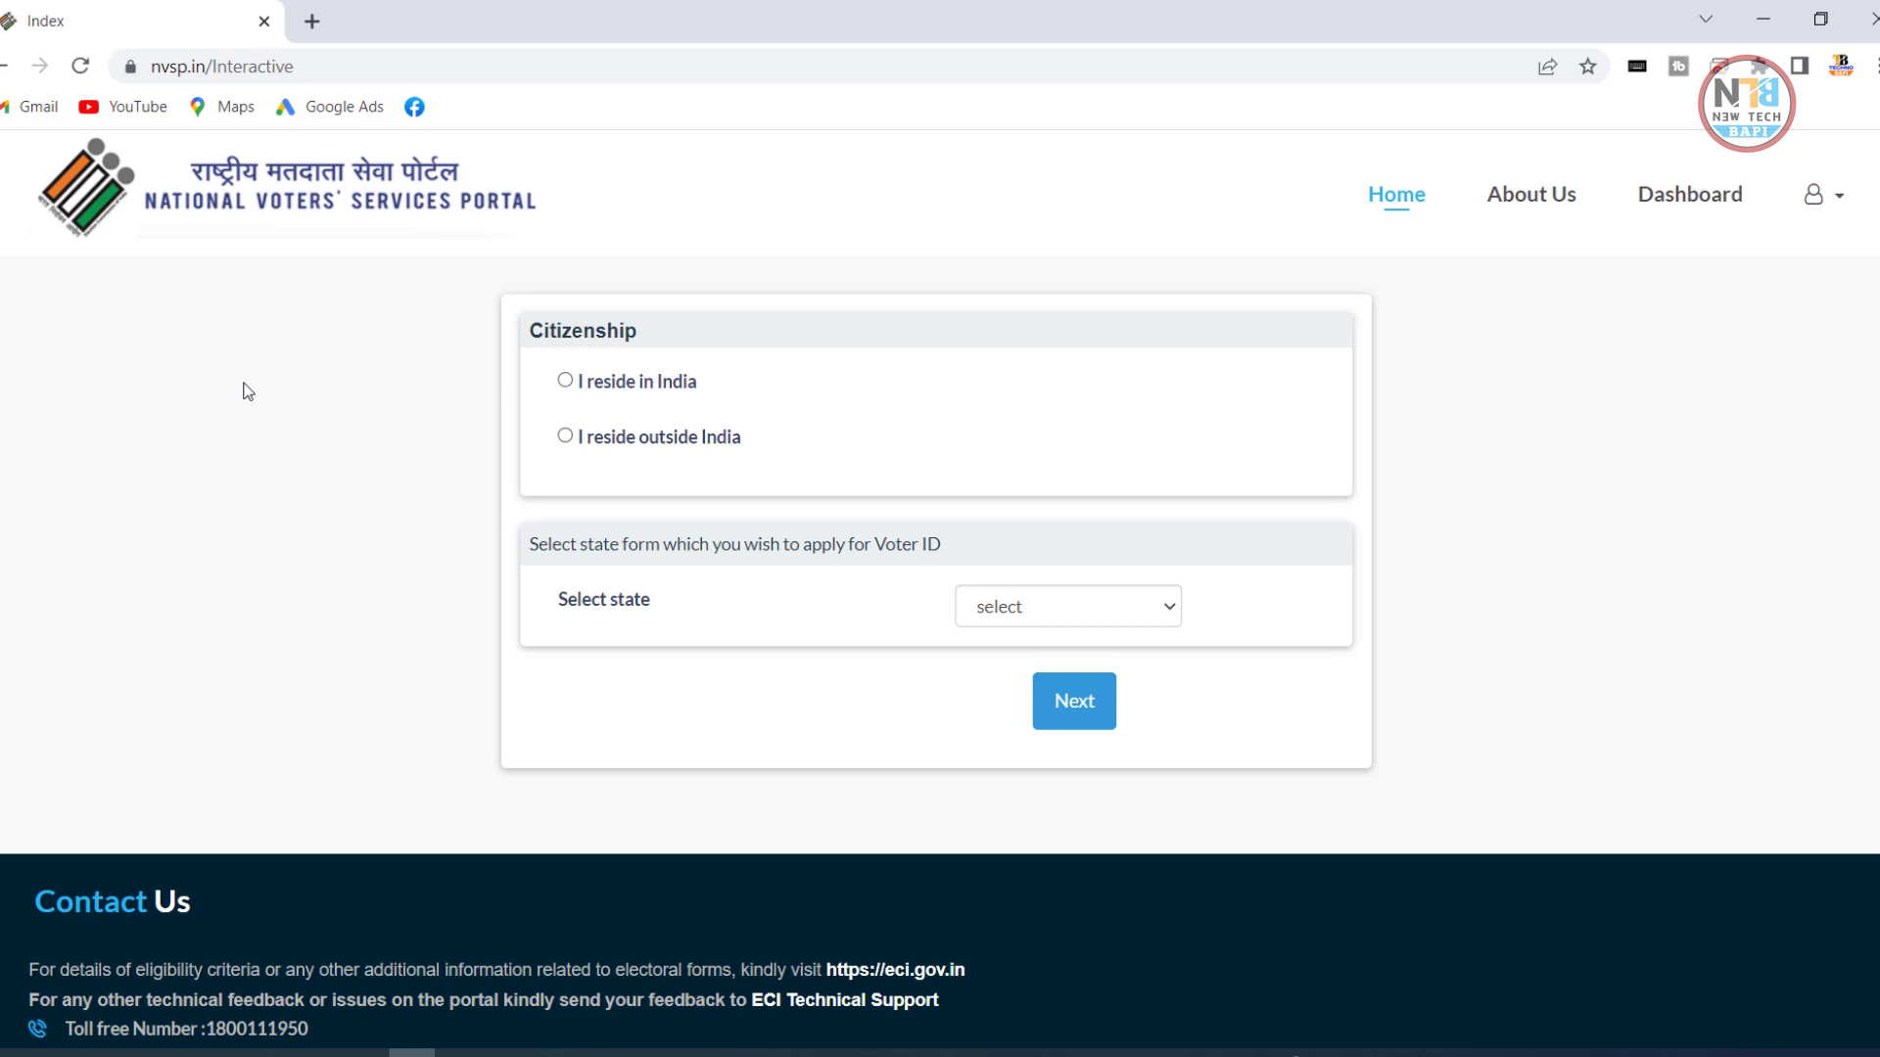
left_click(565, 381)
left_click(1095, 608)
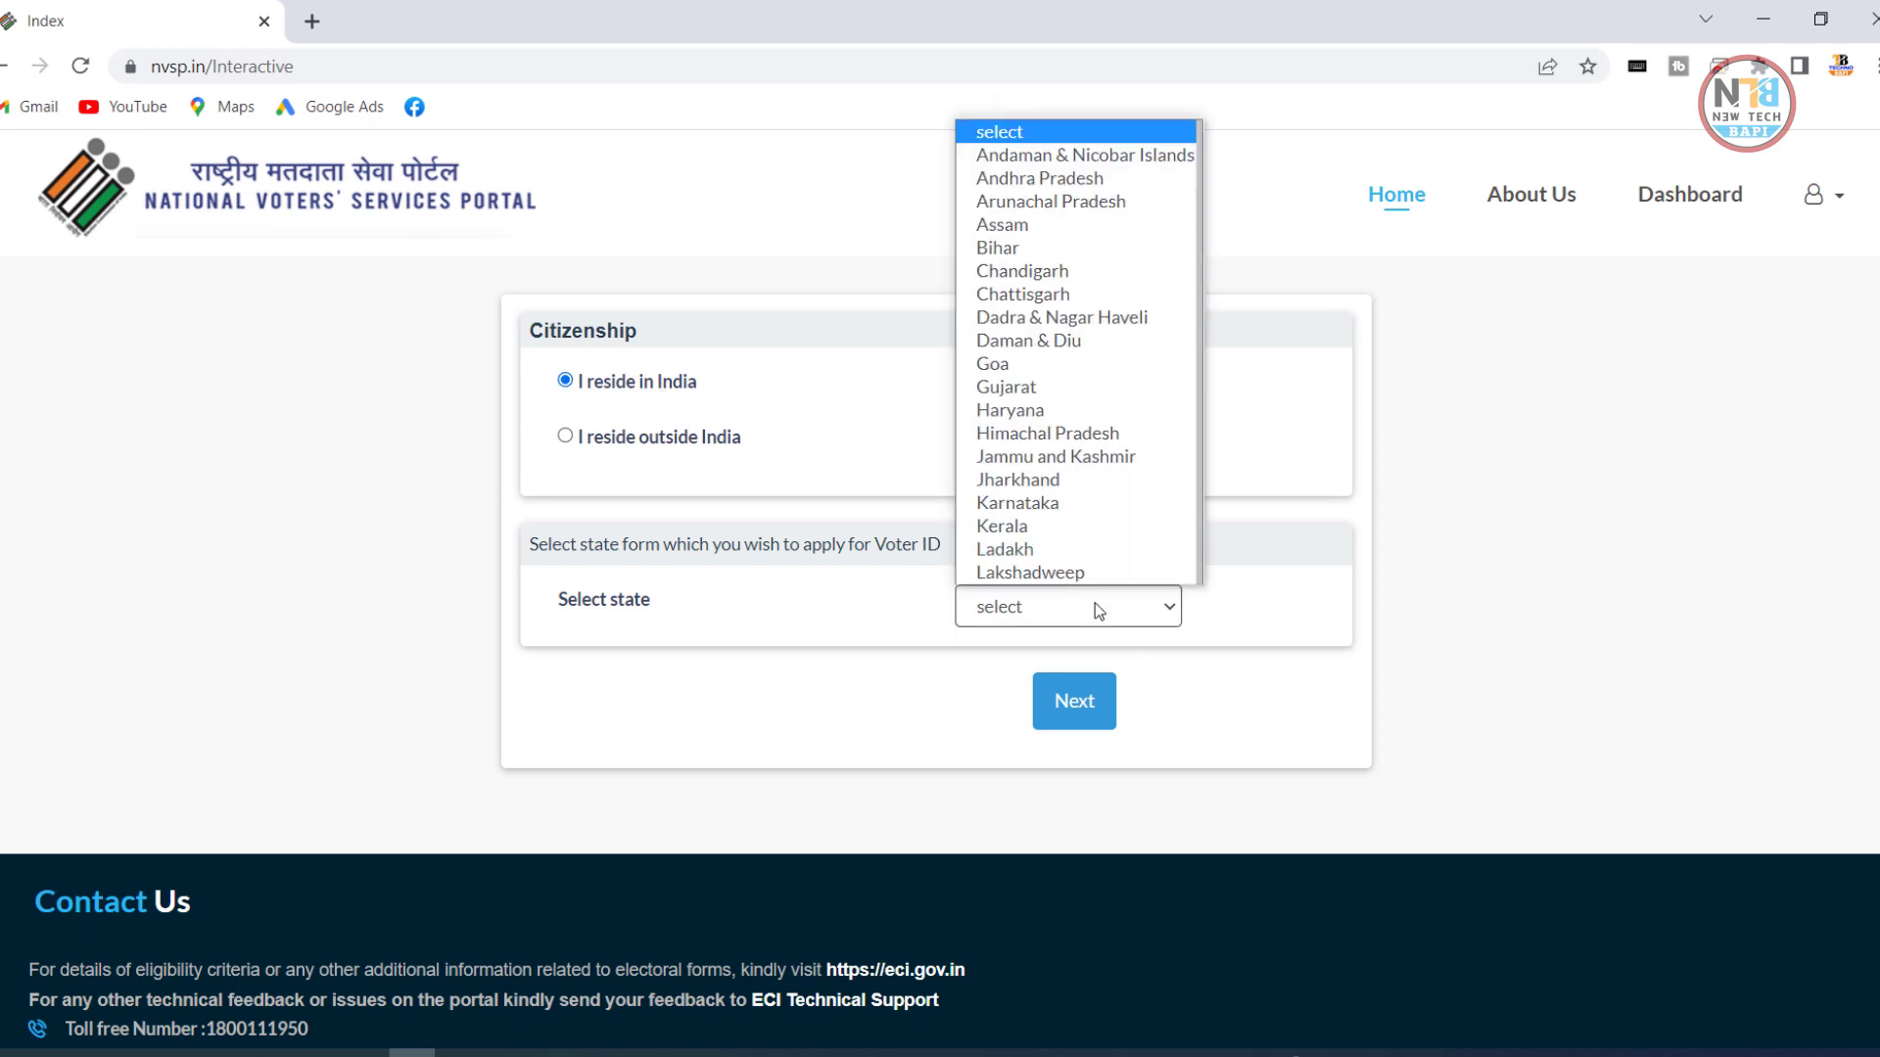
key("w")
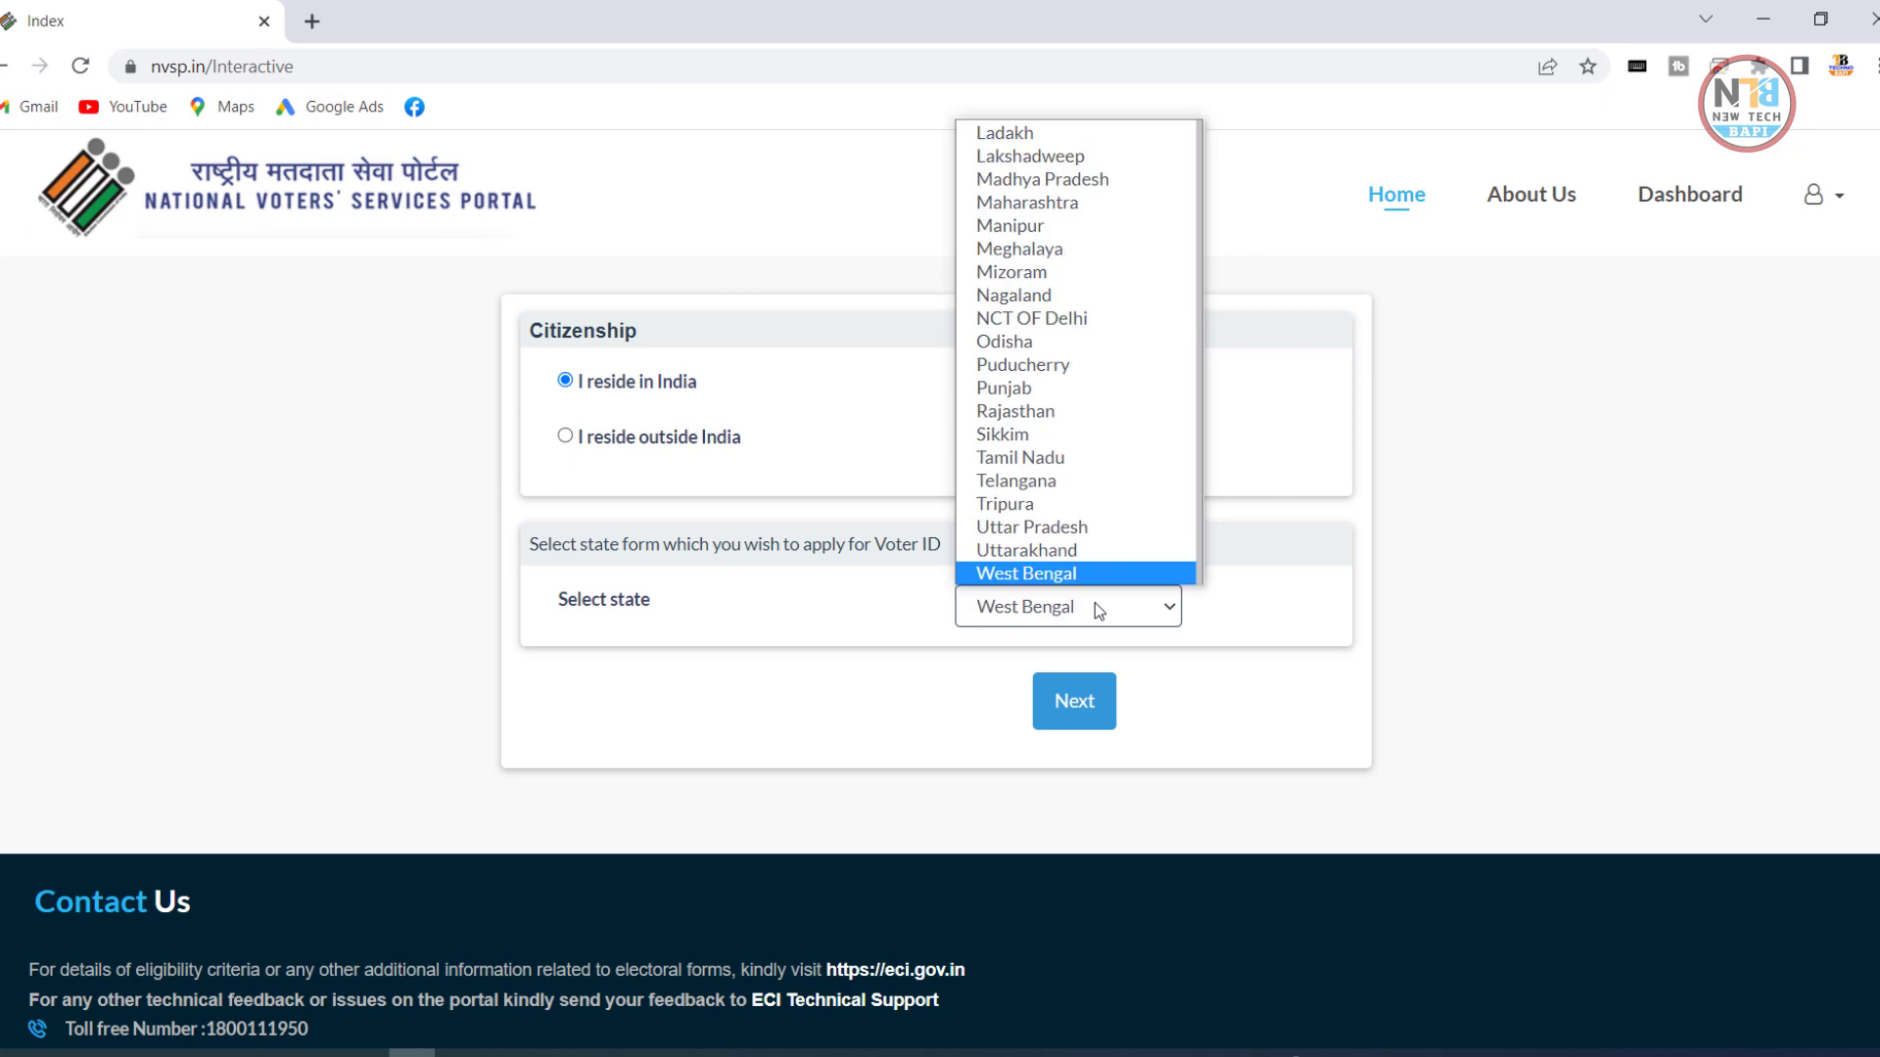
key("Return")
left_click(1071, 698)
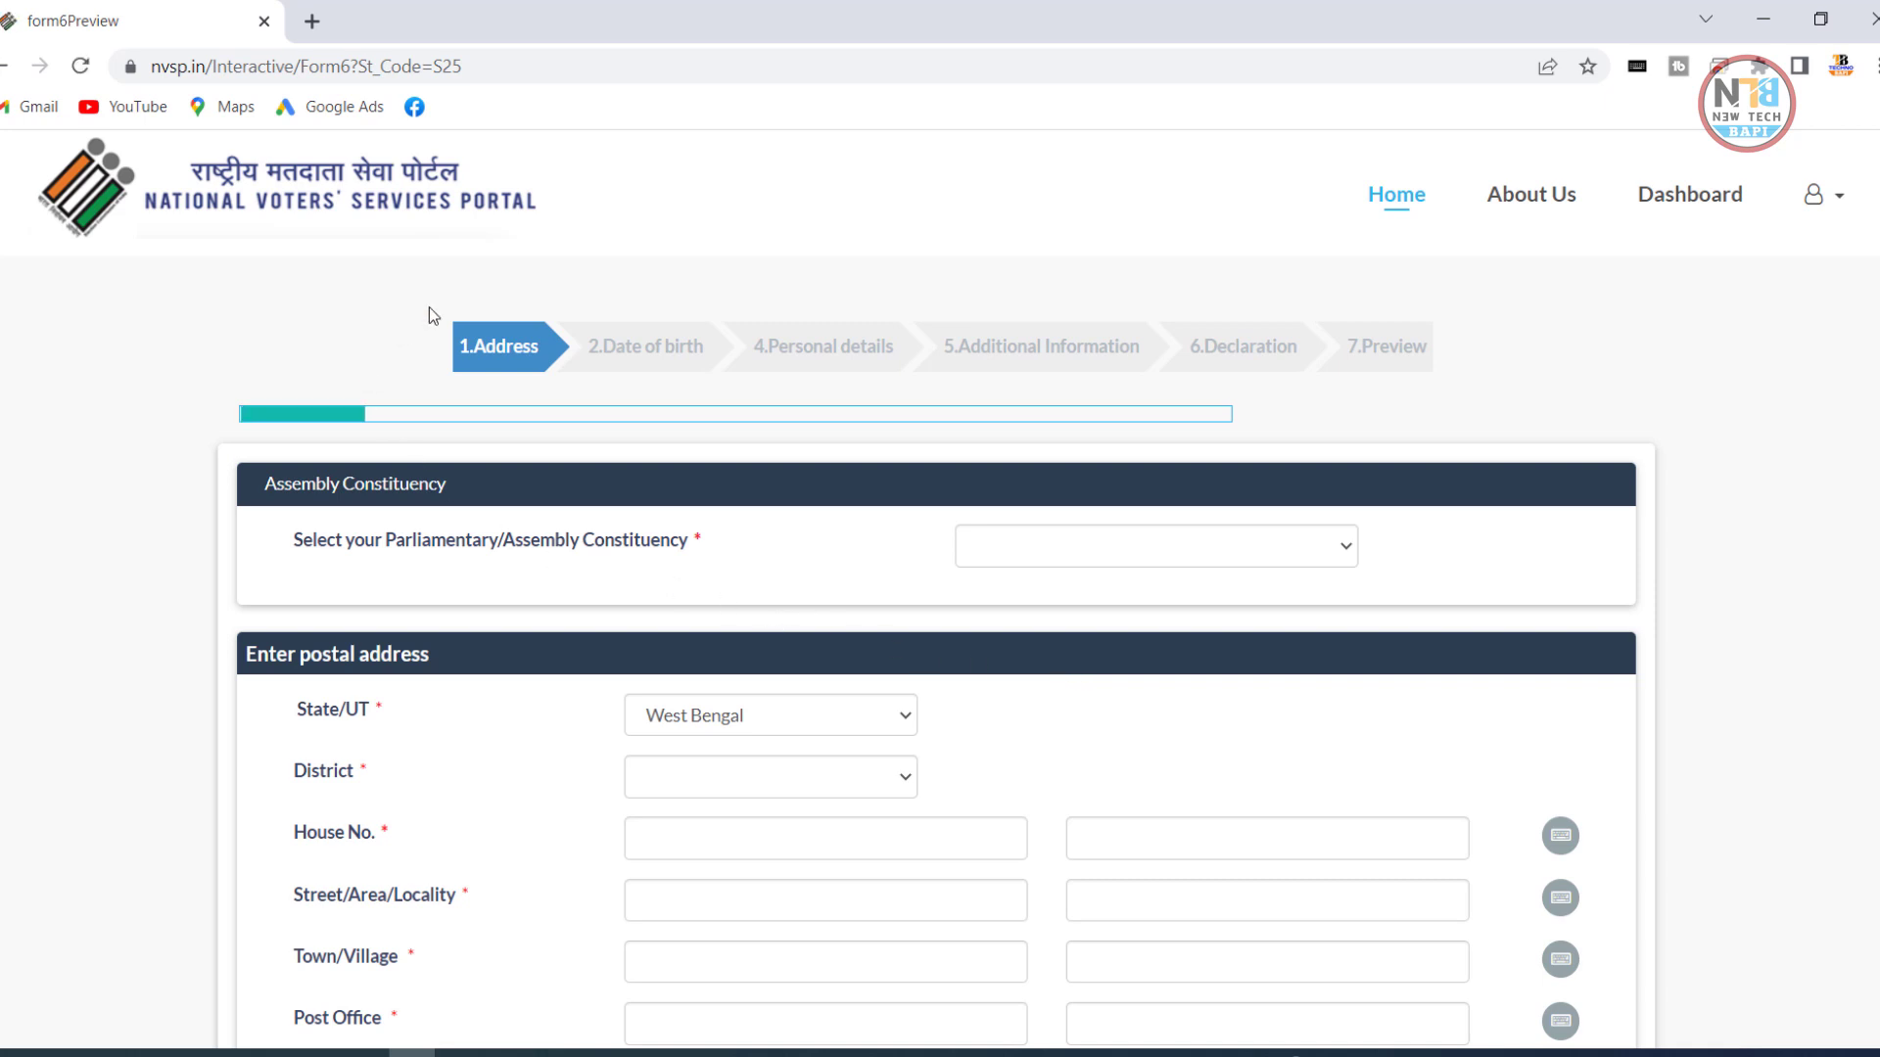
Look over the Address section of the form, from the constituency and postal address fields to the document upload and family EPIC fields.
scroll(1616, 493, "down", 10)
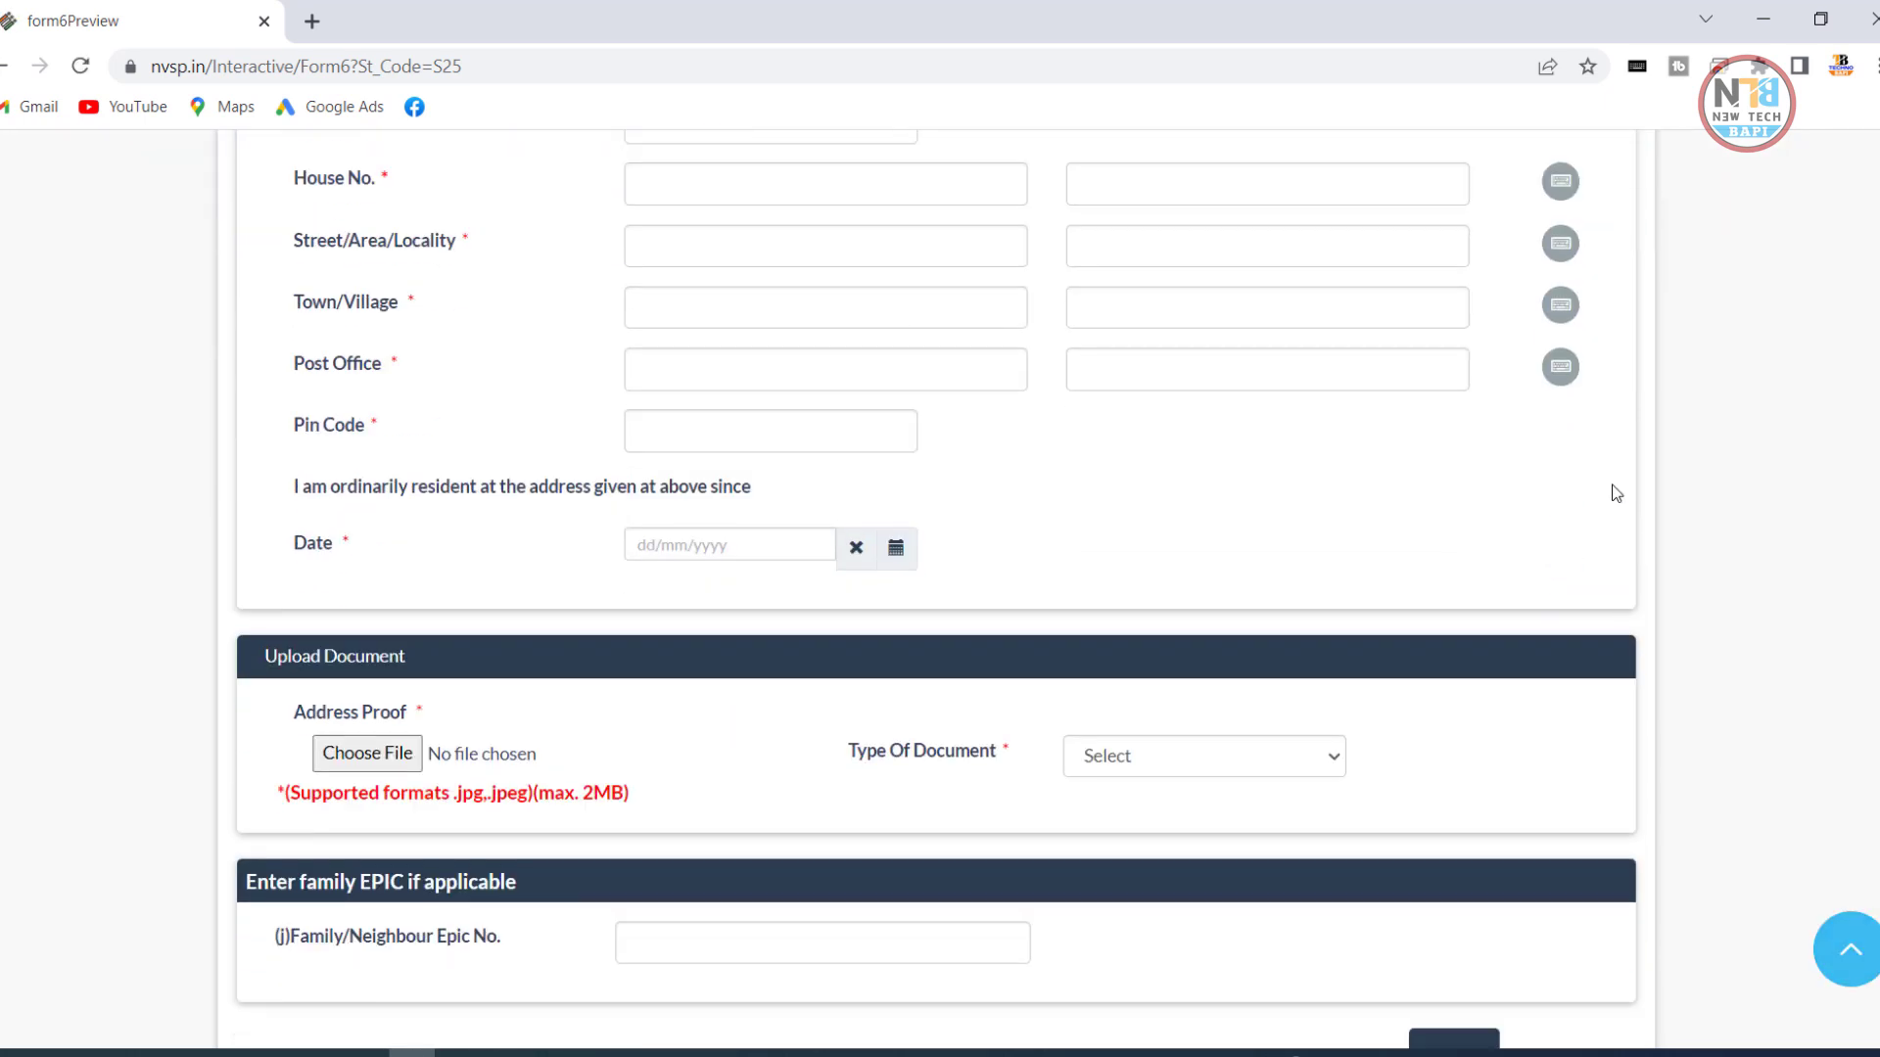
scroll(1615, 492, "up", 8)
scroll(1615, 492, "up", 3)
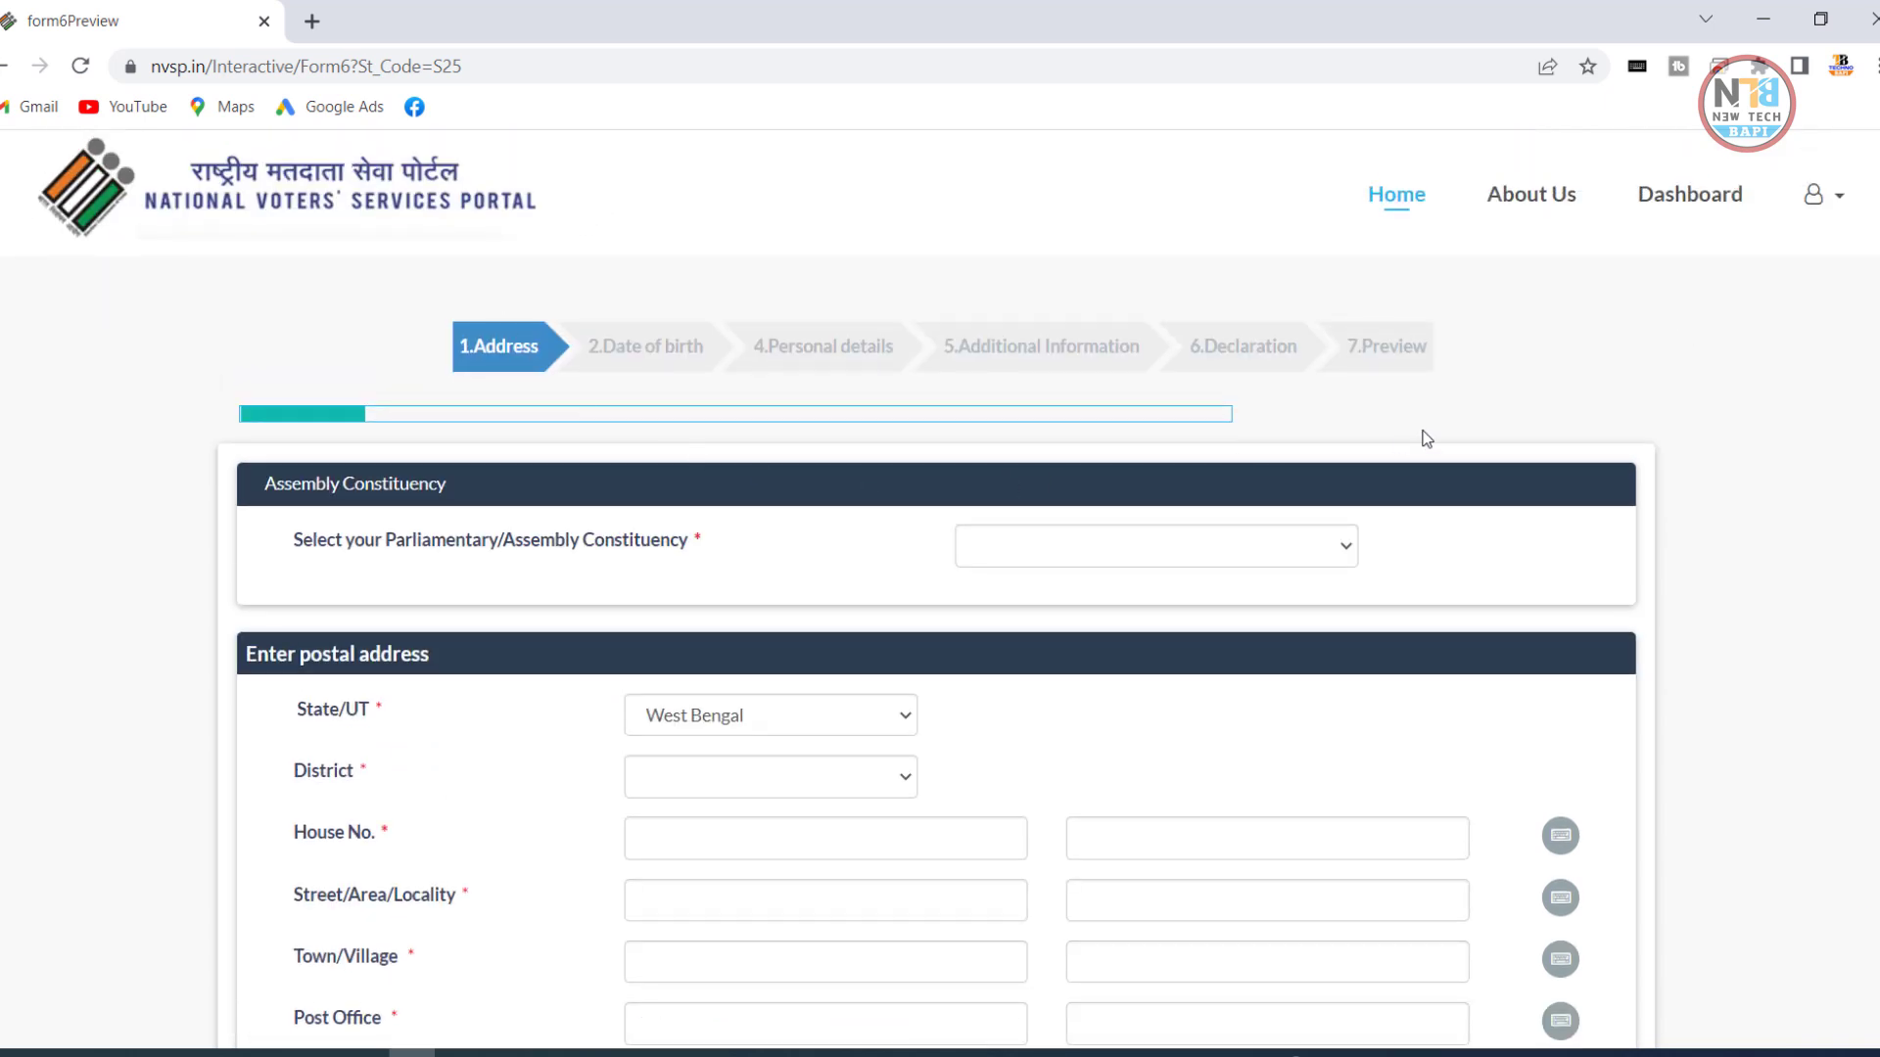
scroll(1521, 396, "down", 10)
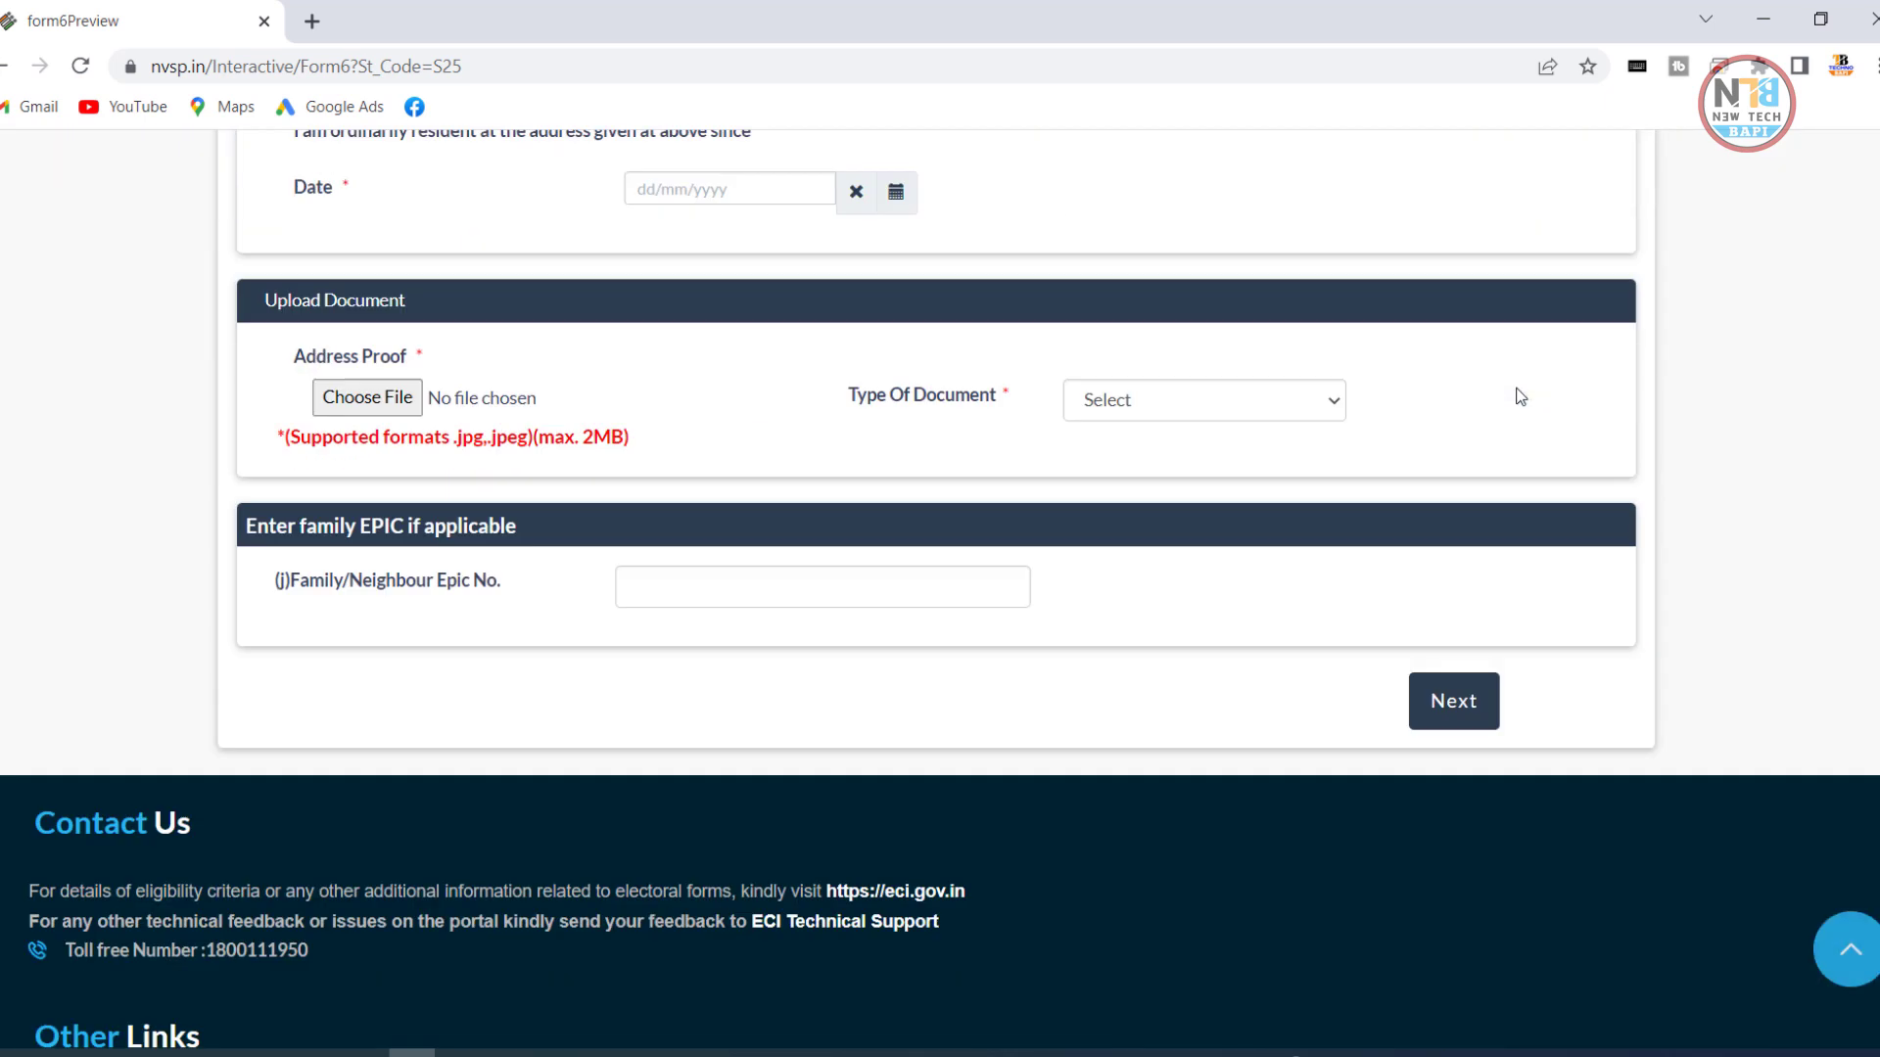
scroll(1521, 397, "up", 8)
scroll(1521, 397, "up", 2)
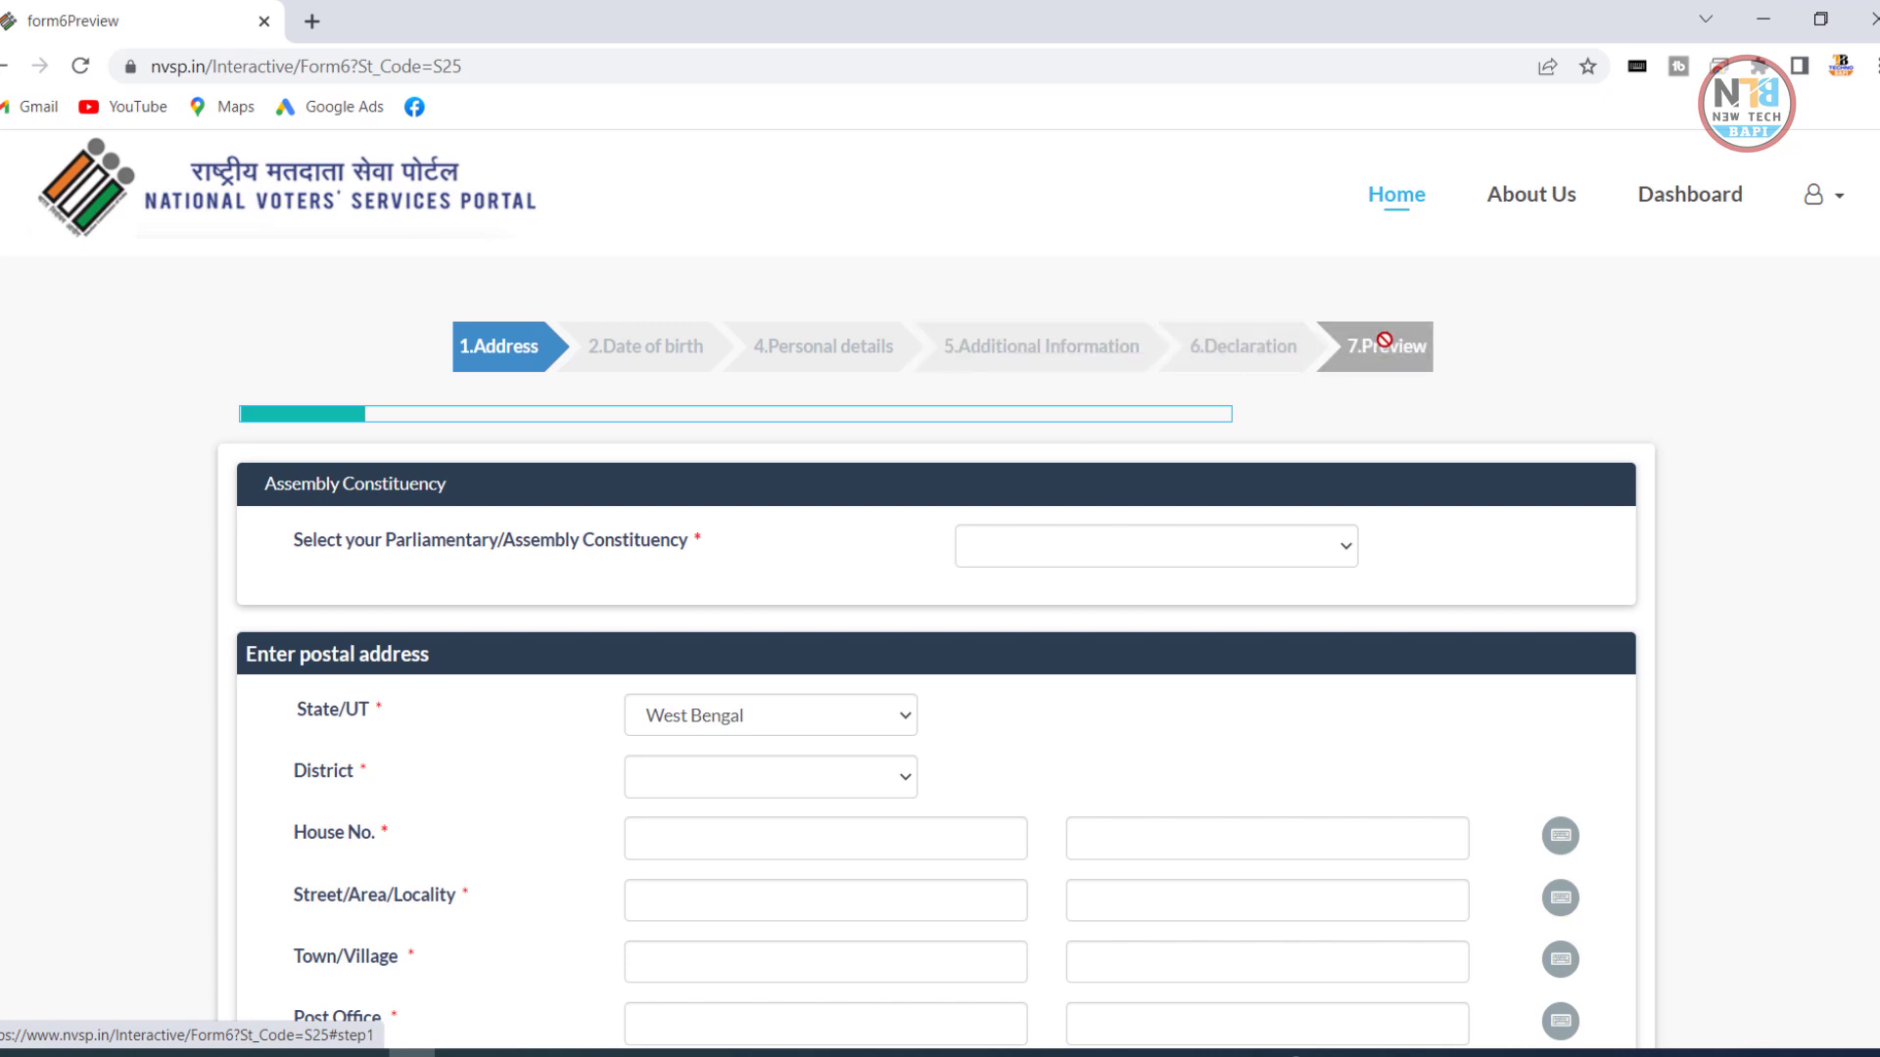
scroll(1383, 340, "down", 4)
scroll(1387, 342, "up", 4)
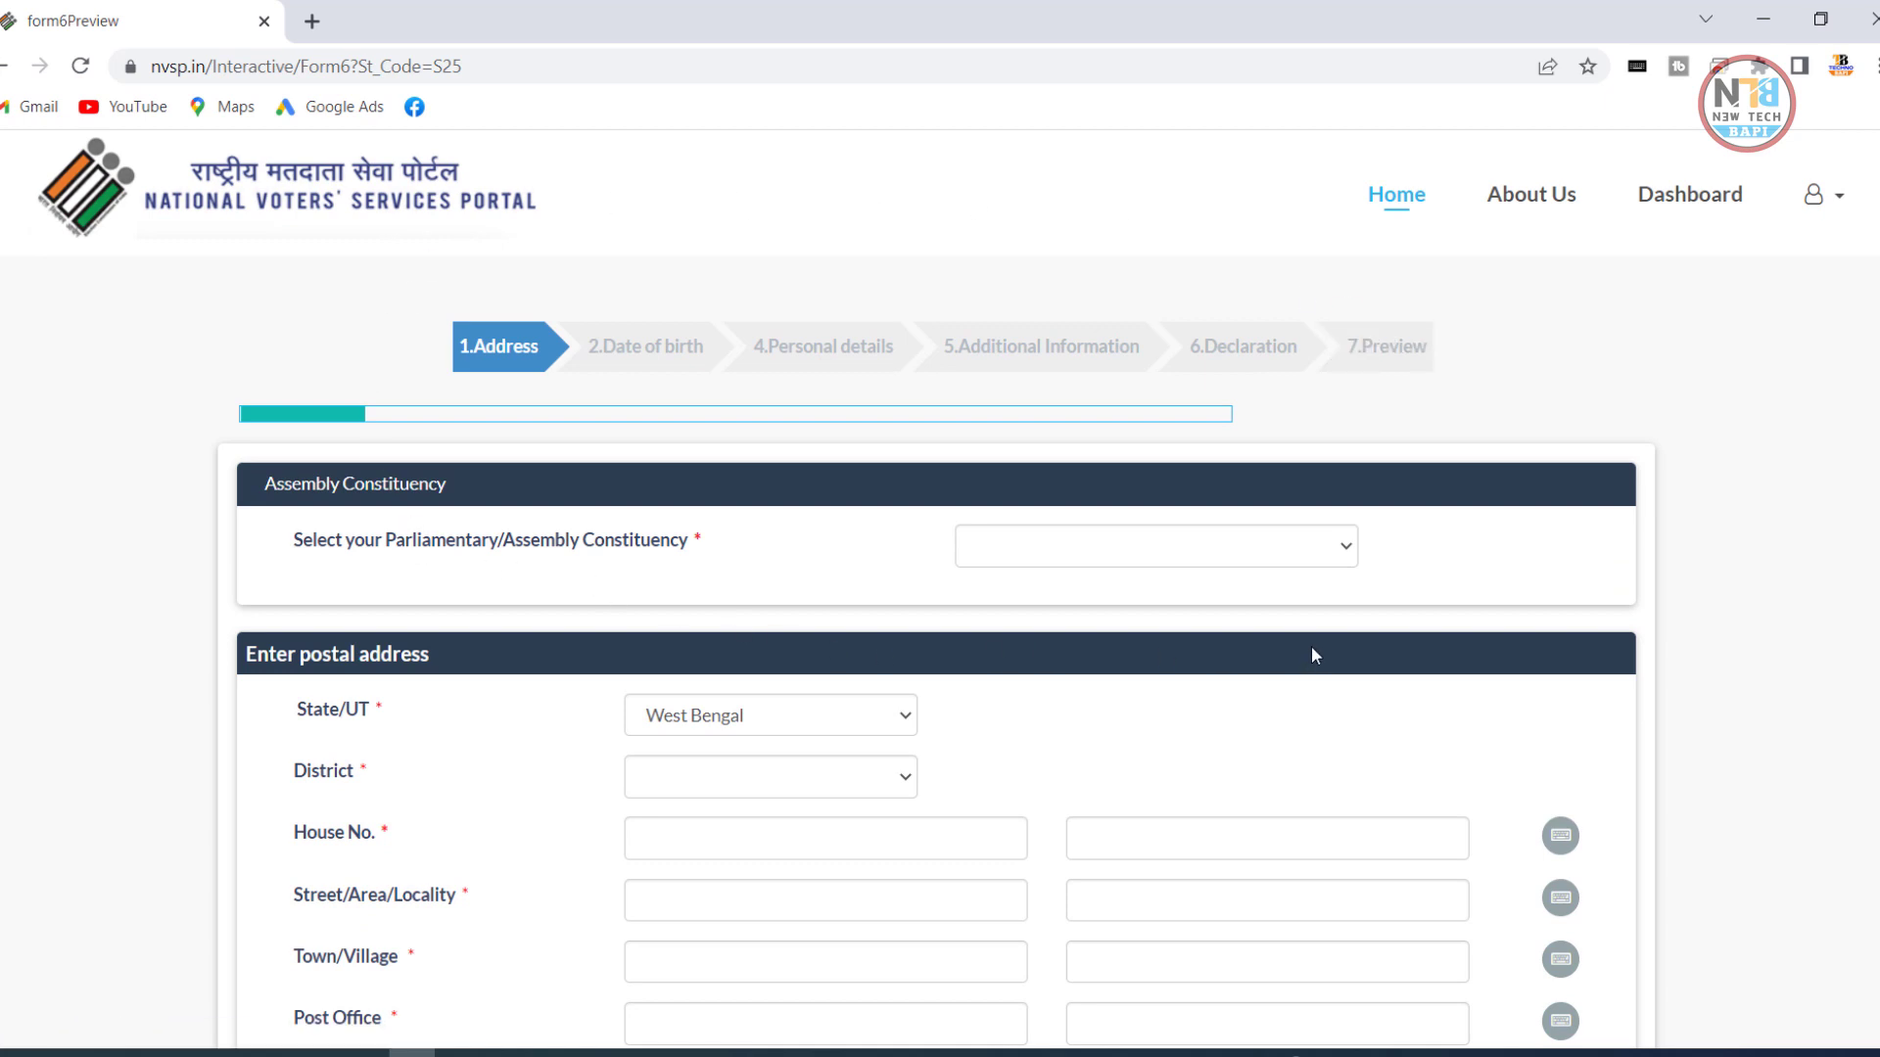
Select Raipur as the Parliamentary/Assembly Constituency.
left_click(1279, 549)
type("rana")
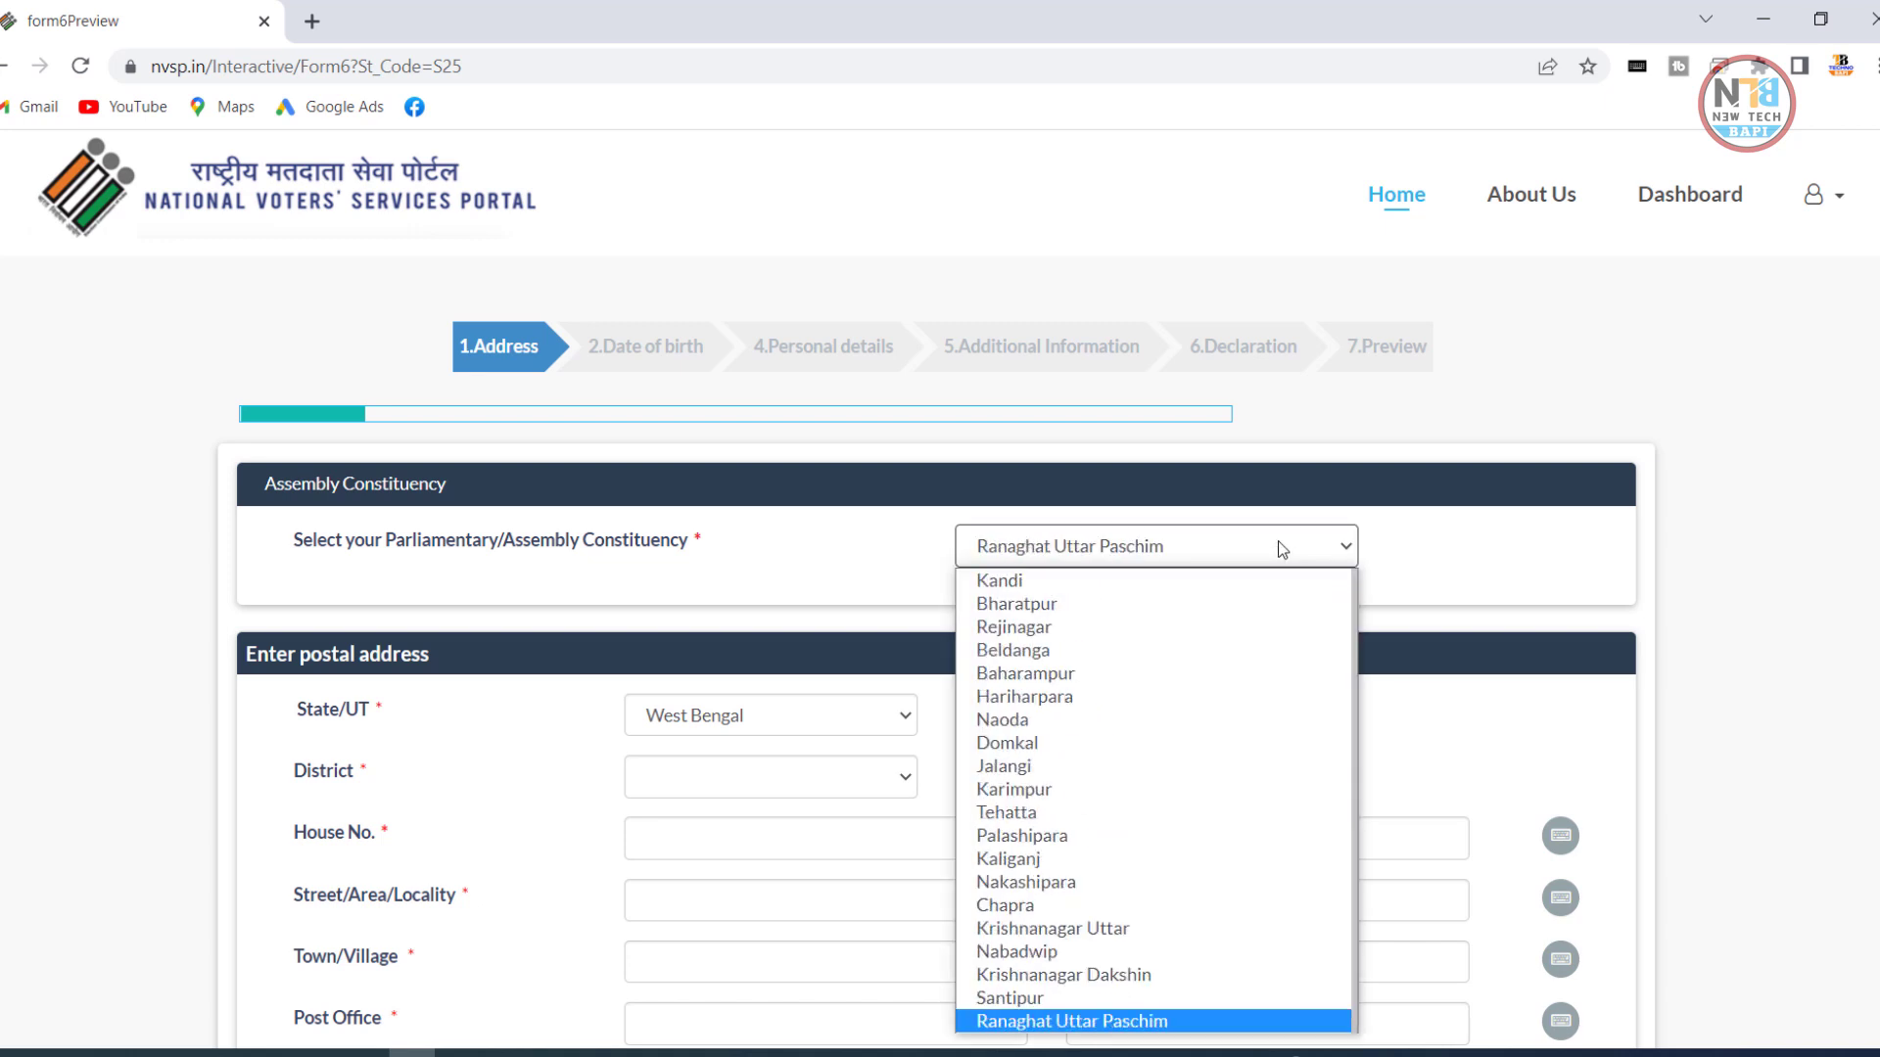
key("r")
key("r")
key("r")
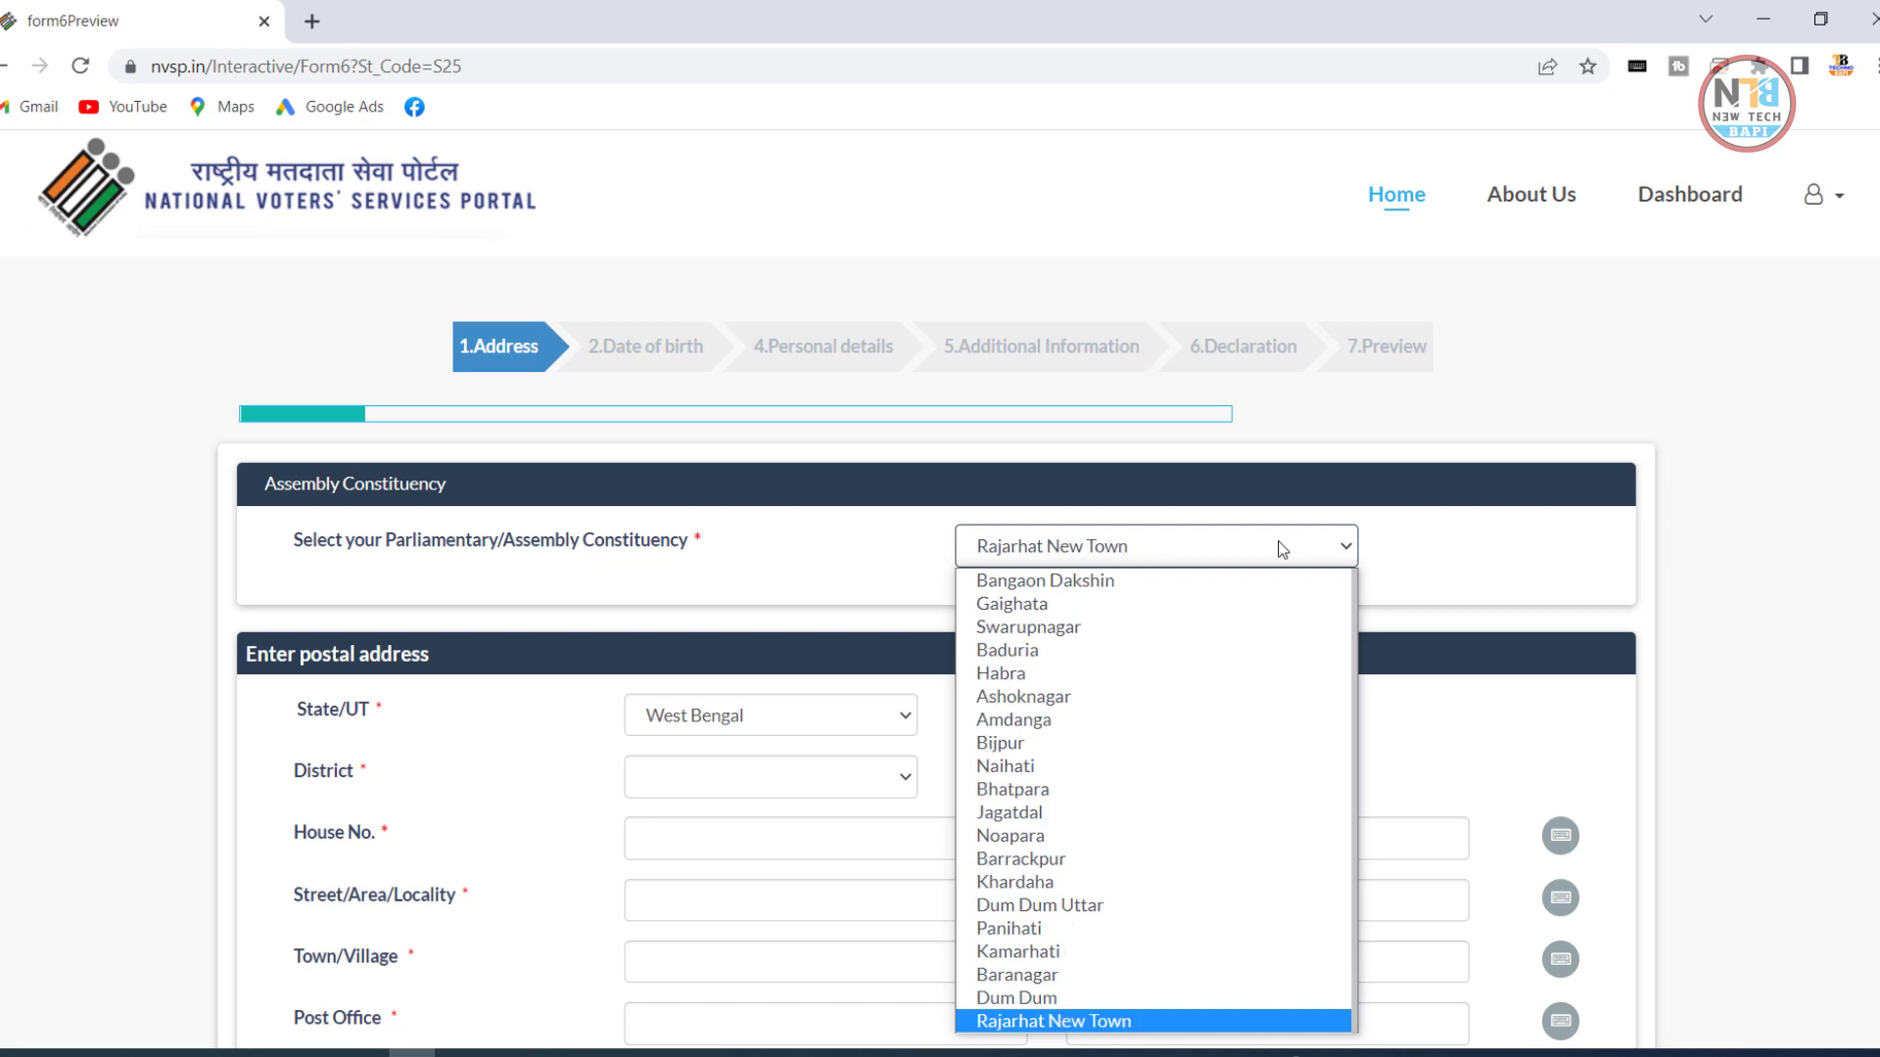
key("r")
key("r")
key("r")
key("r")
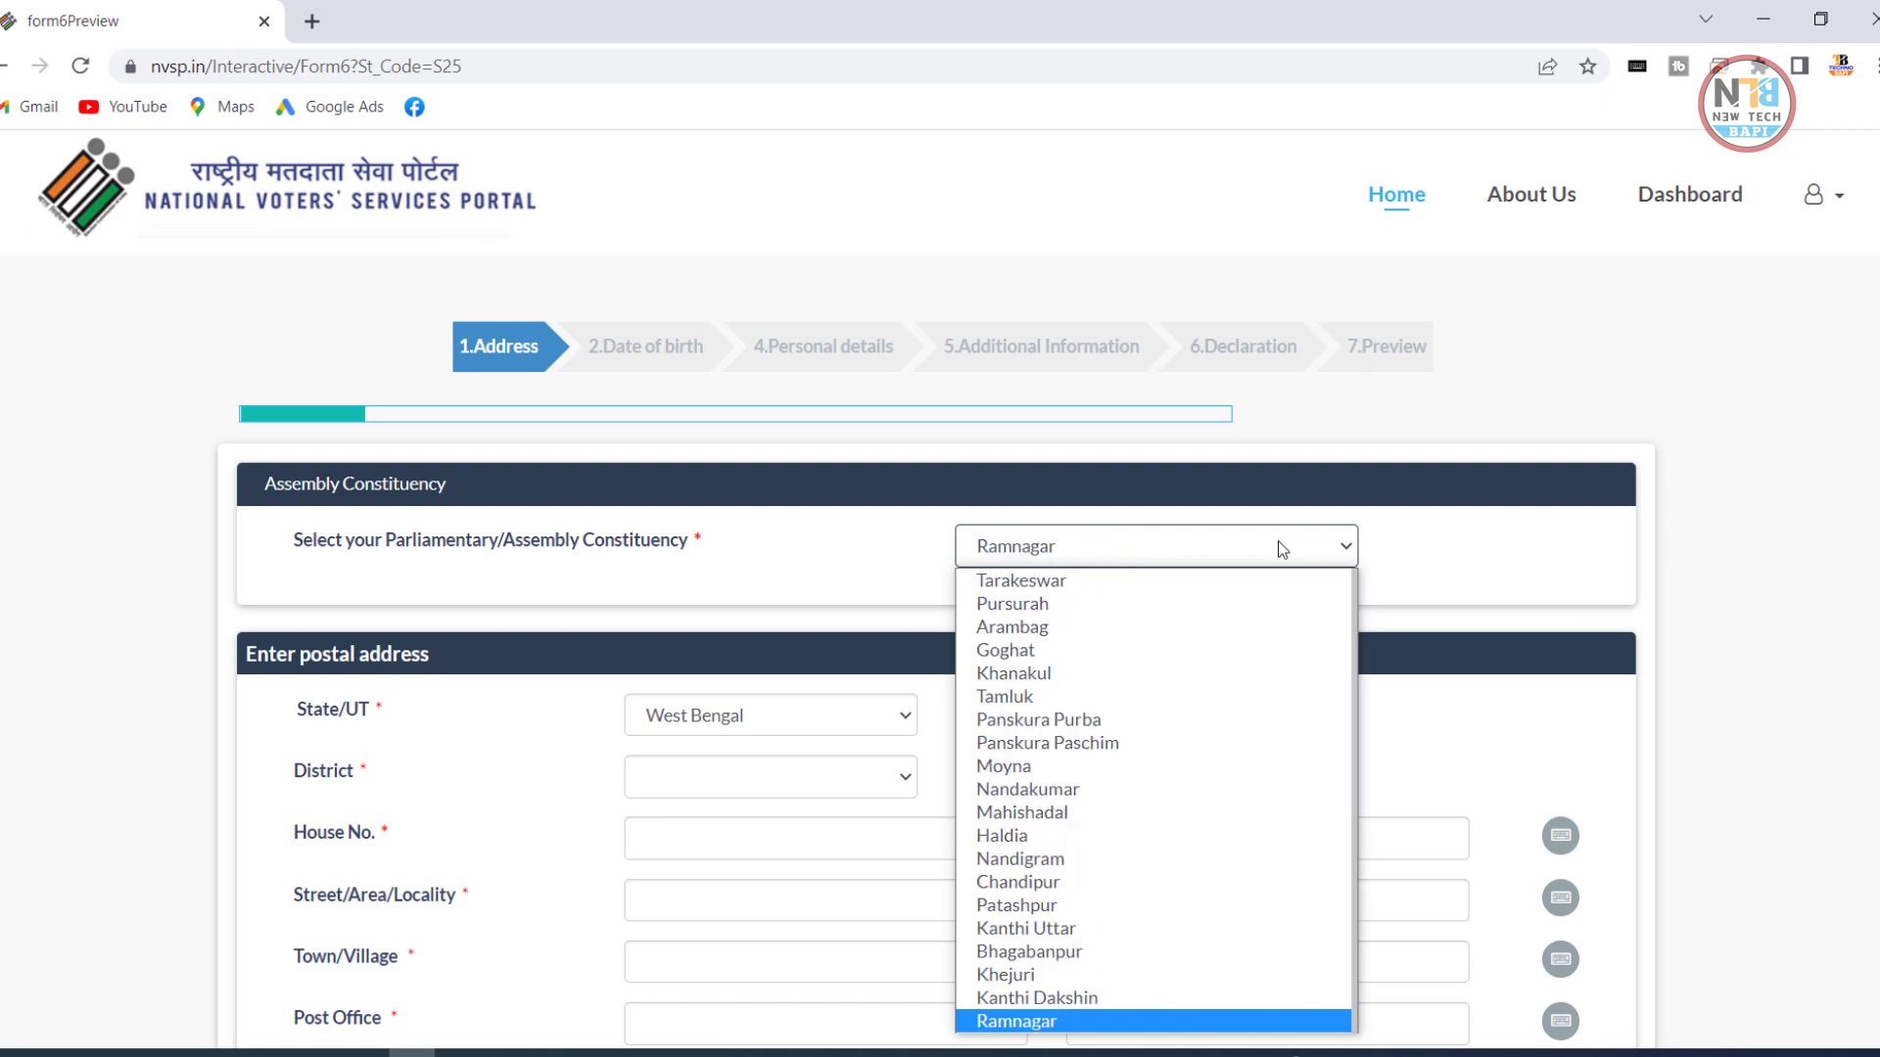
key("r")
key("Return")
Set the postal address district to BANKURA and fill in the house number, checking its regional-language version.
scroll(1266, 495, "down", 4)
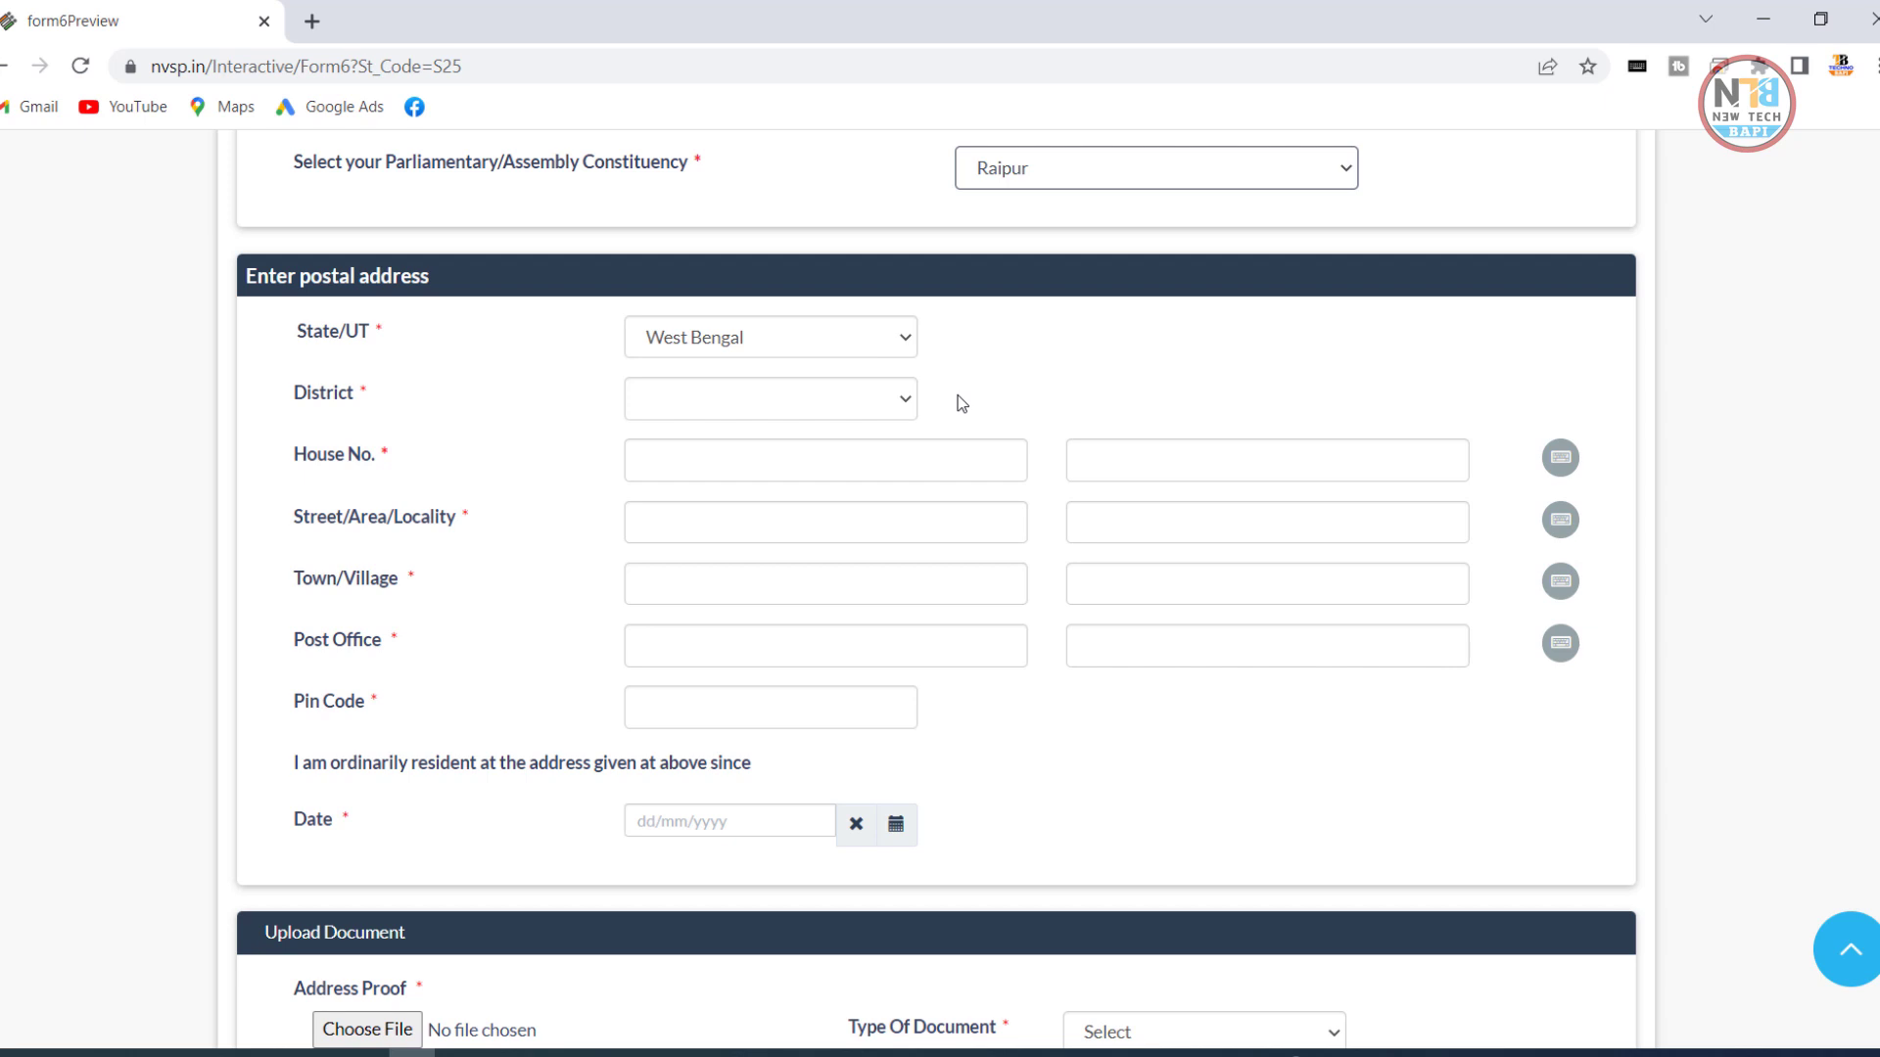
left_click(875, 396)
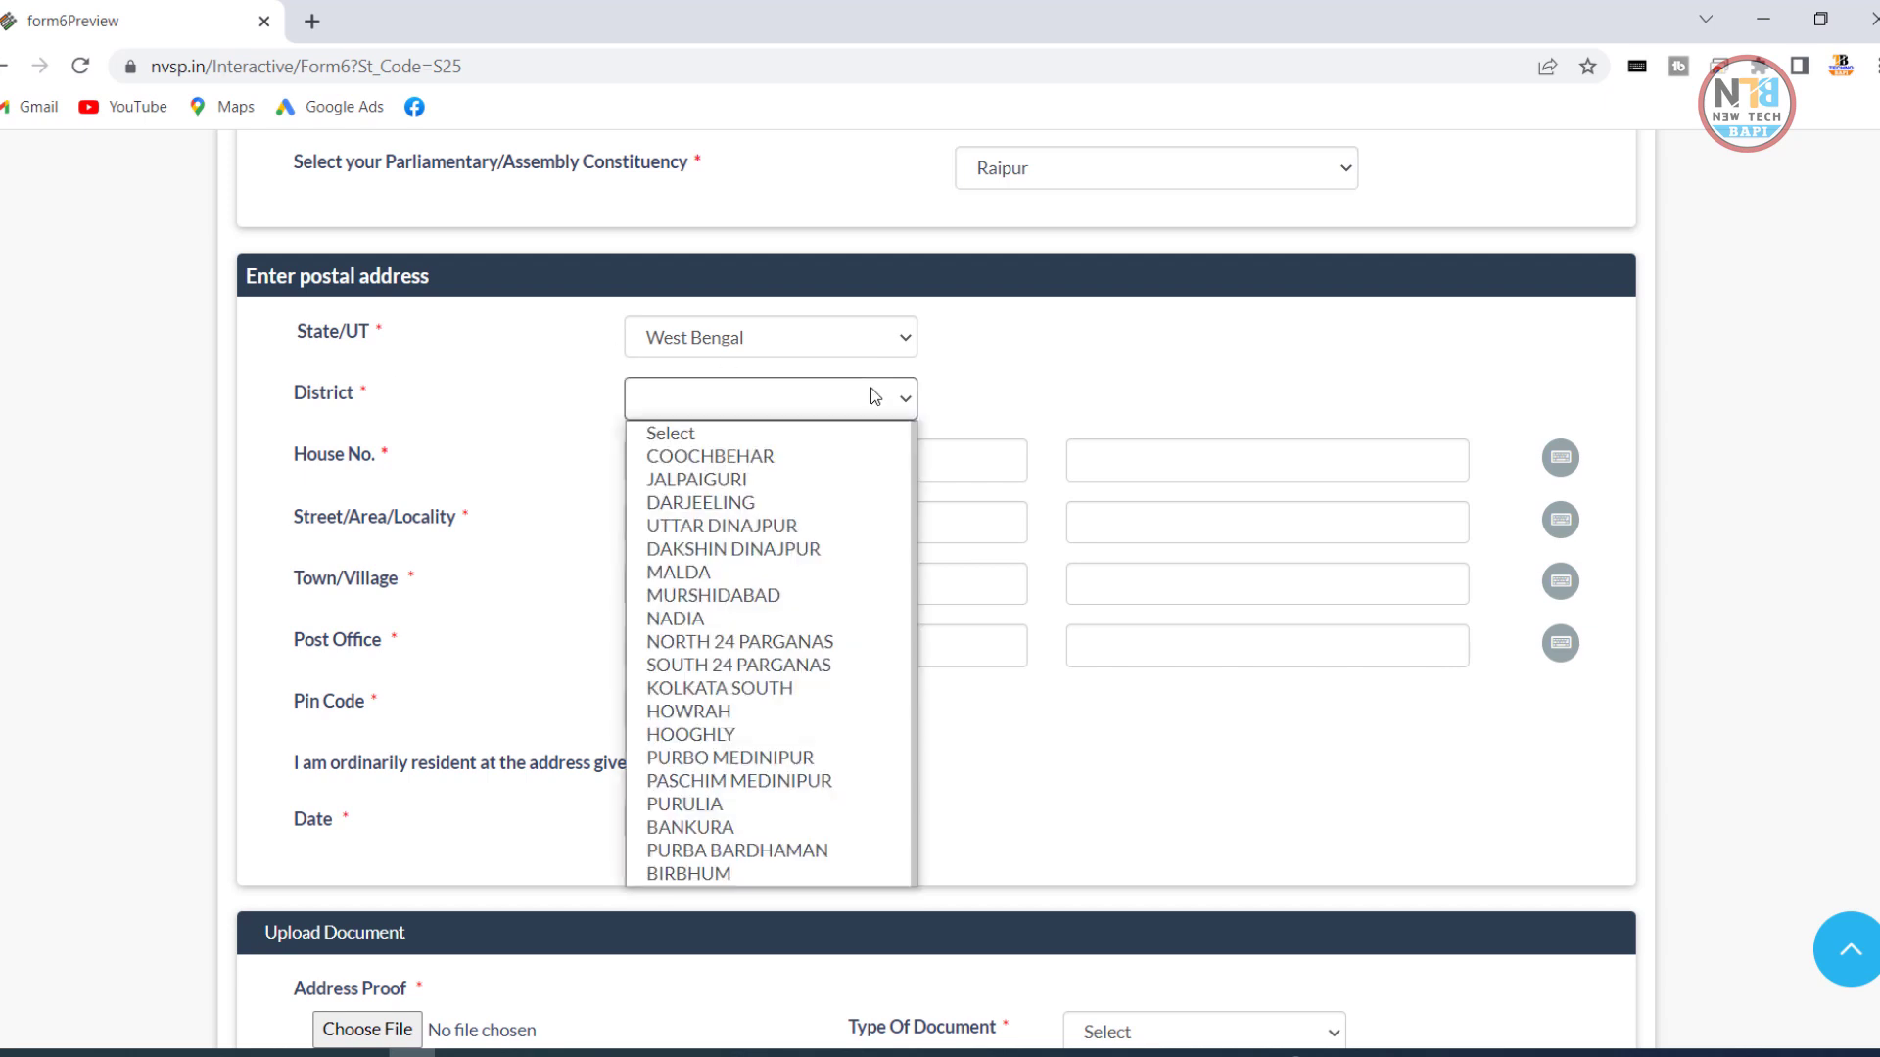
key("b")
key("Return")
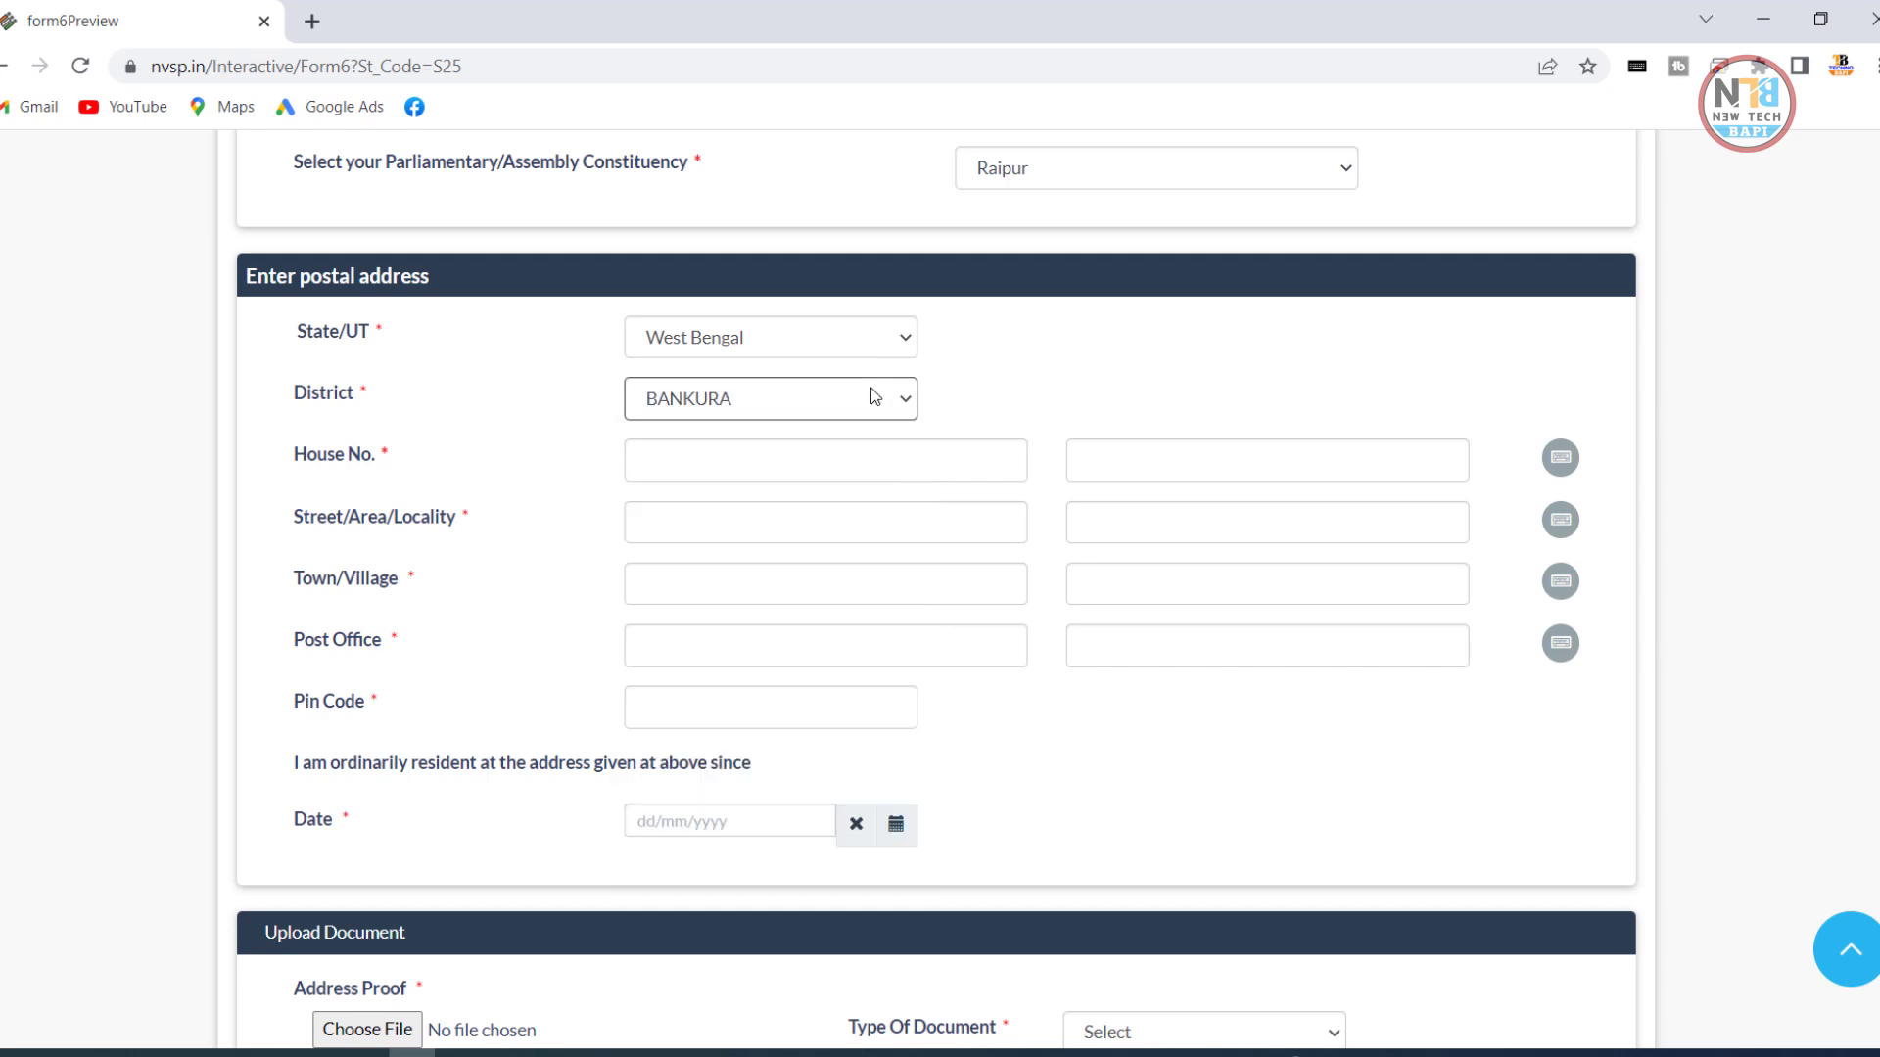
left_click(777, 457)
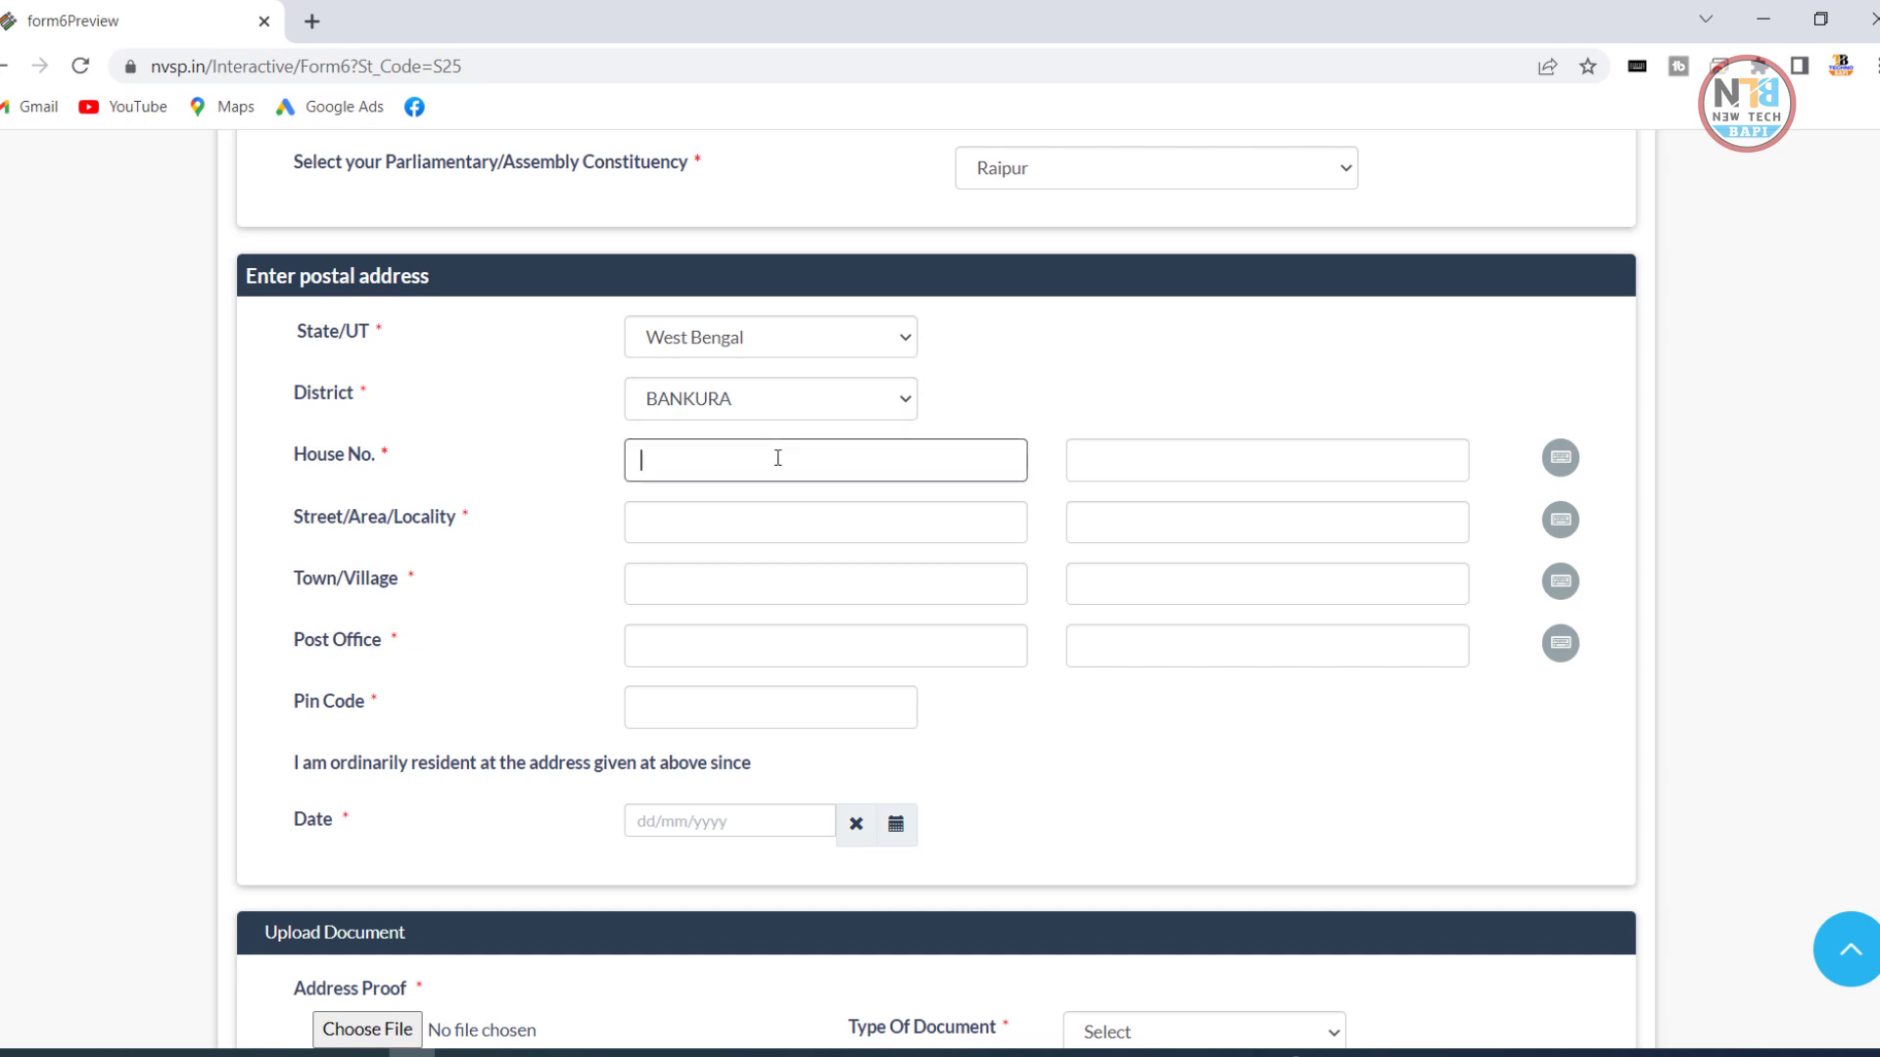
type("nil")
left_click(849, 534)
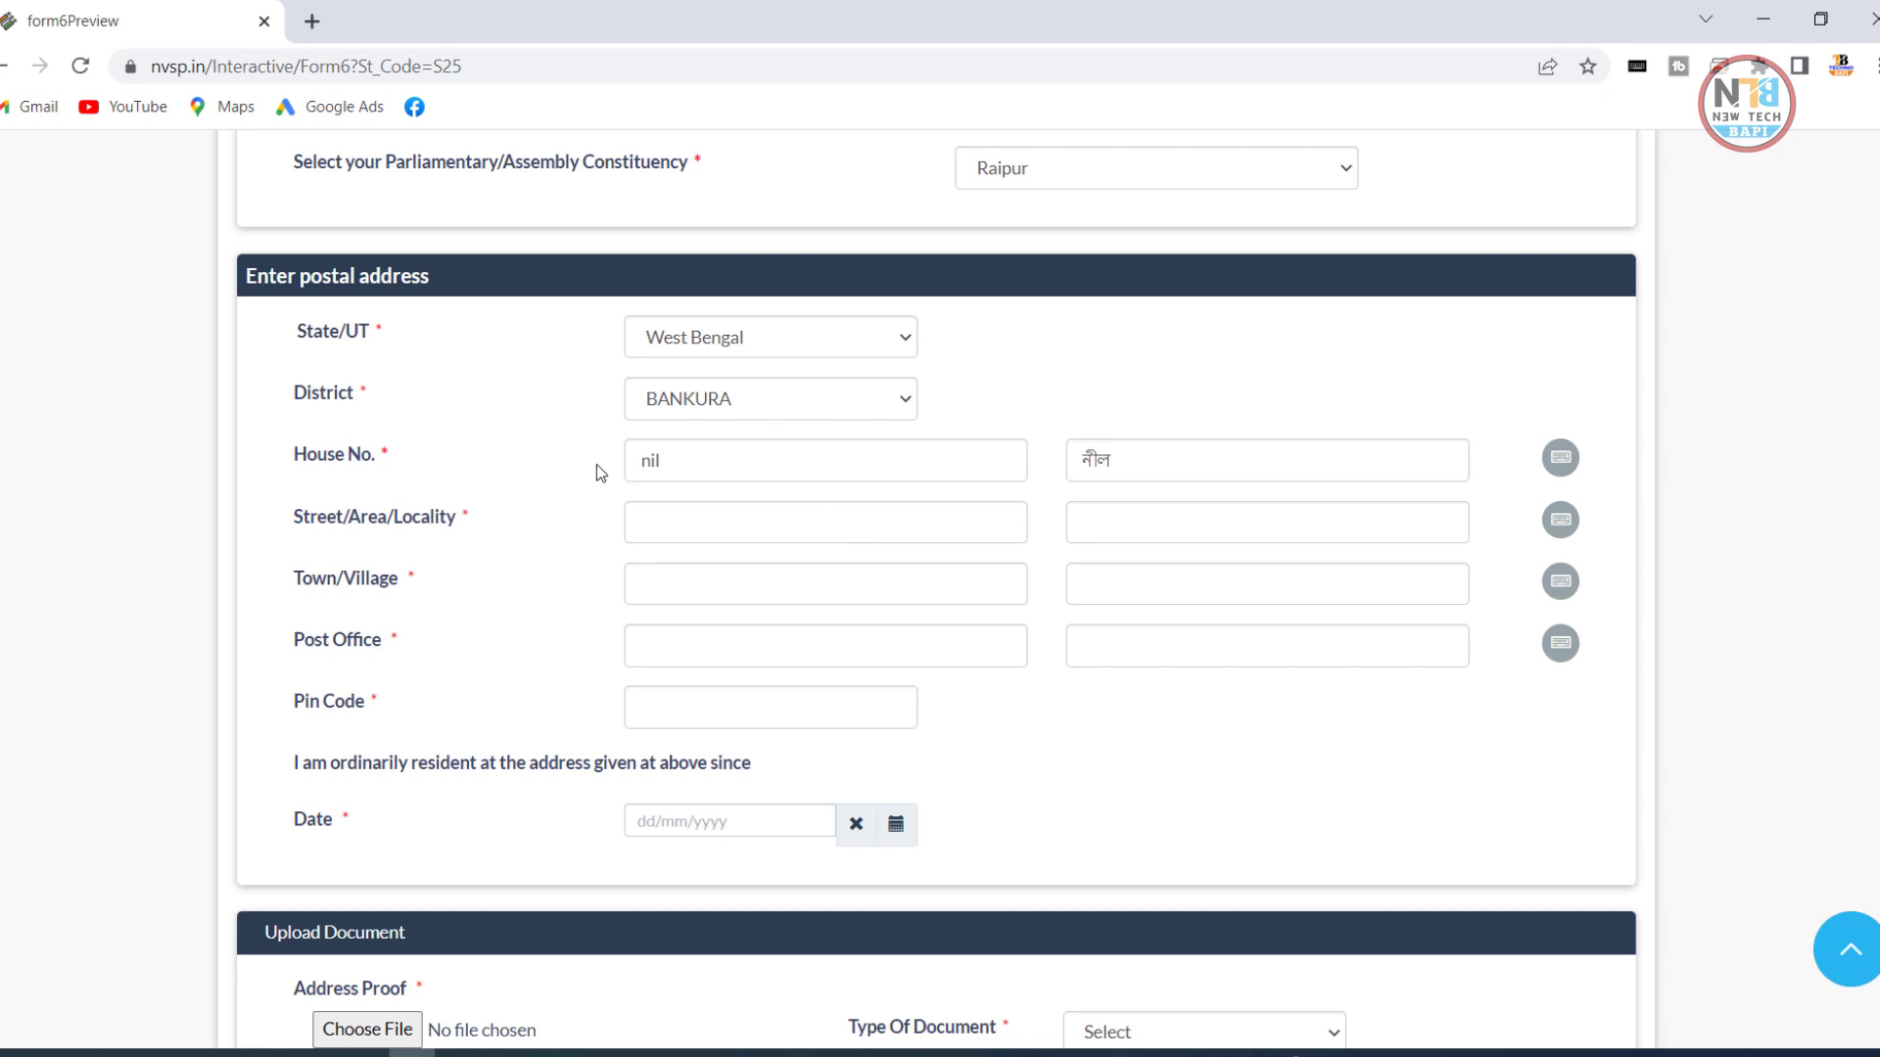
left_click(1146, 459)
left_click(1146, 520)
left_click(1131, 465)
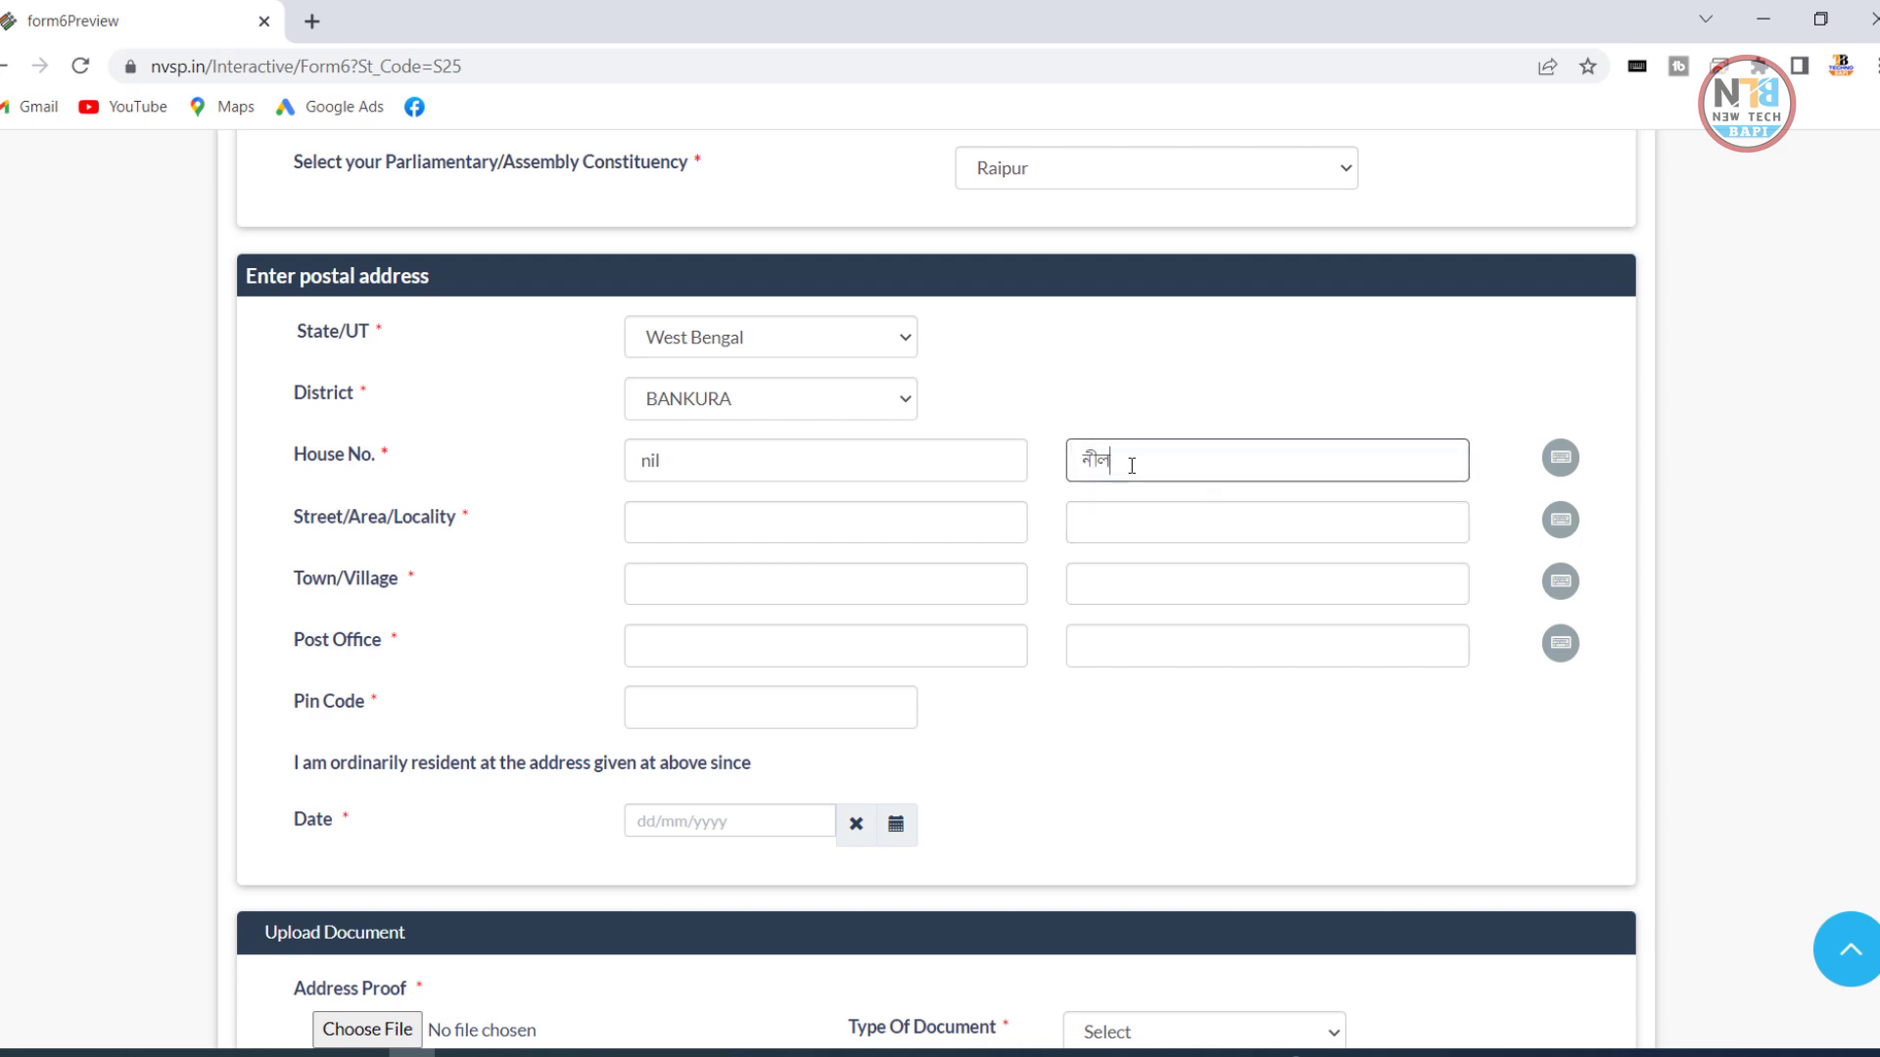
Complete the postal address with the street or locality, town or village, post office and postal pin code.
left_click(663, 514)
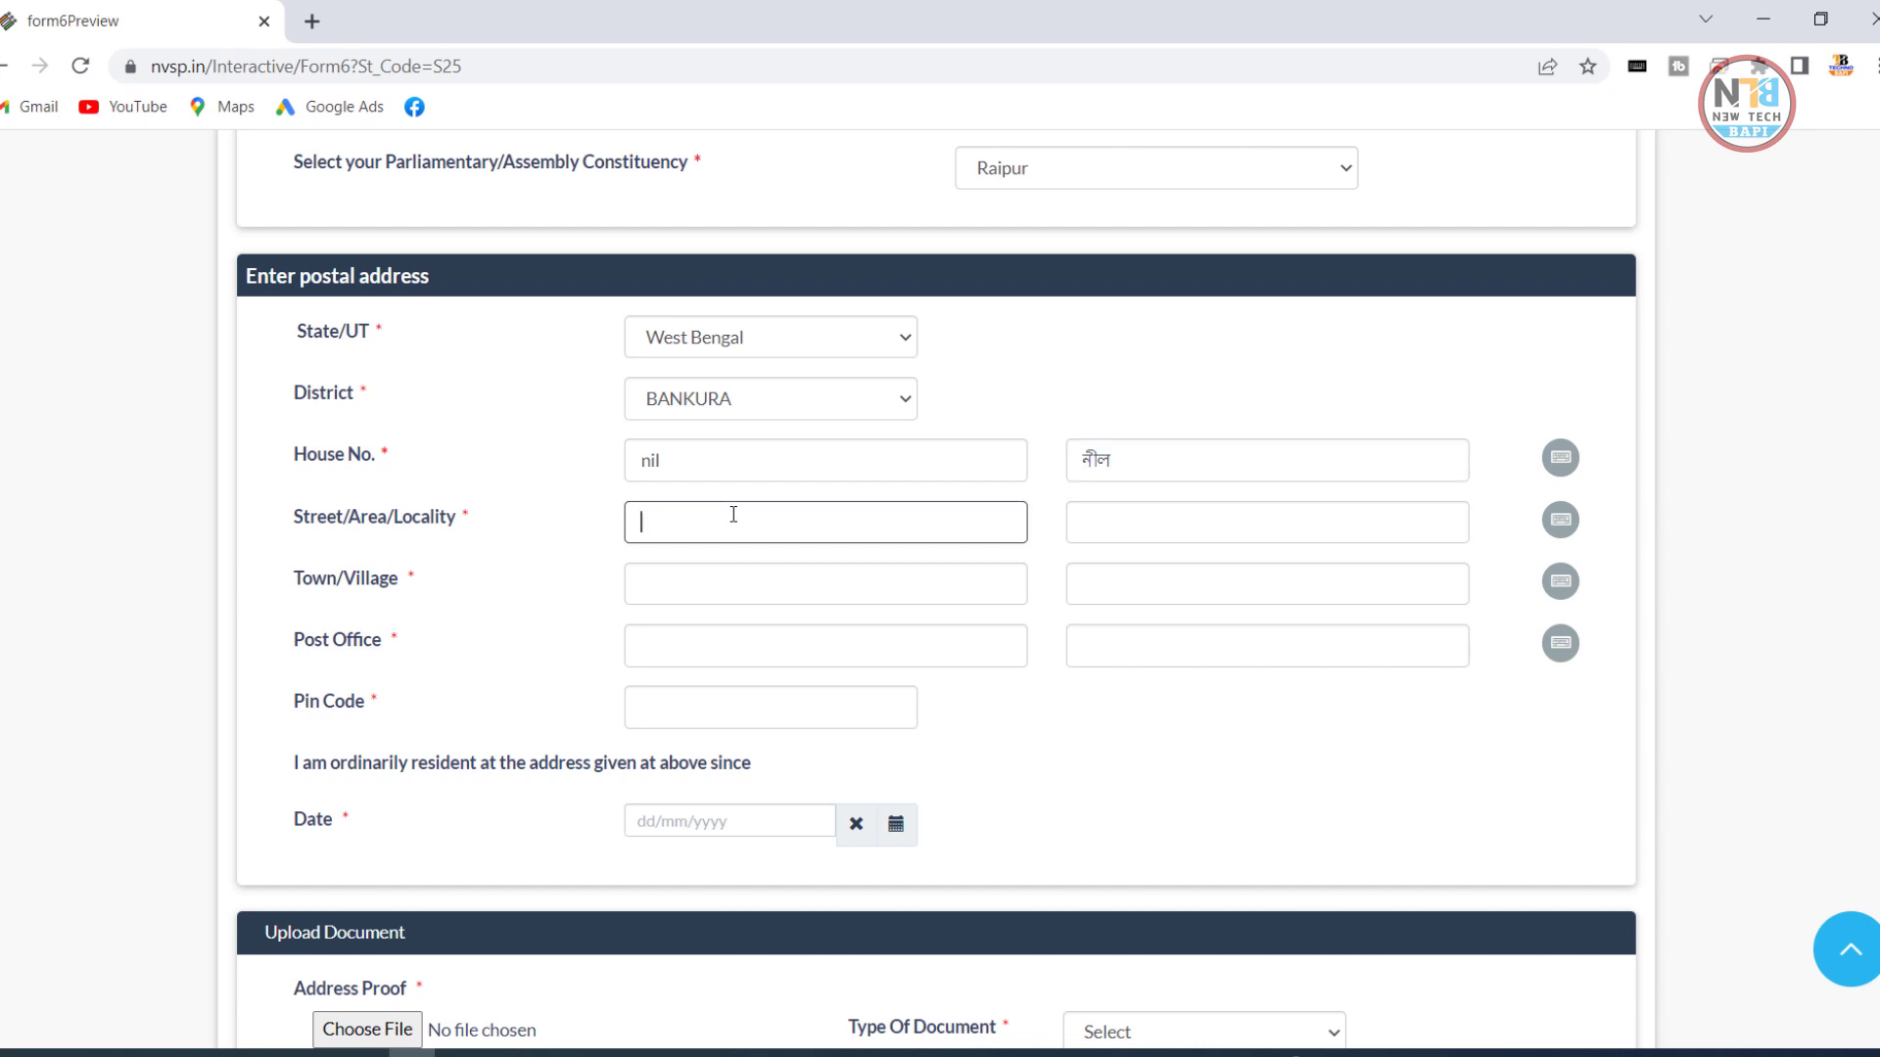
type("ghhrthy")
left_click(1136, 520)
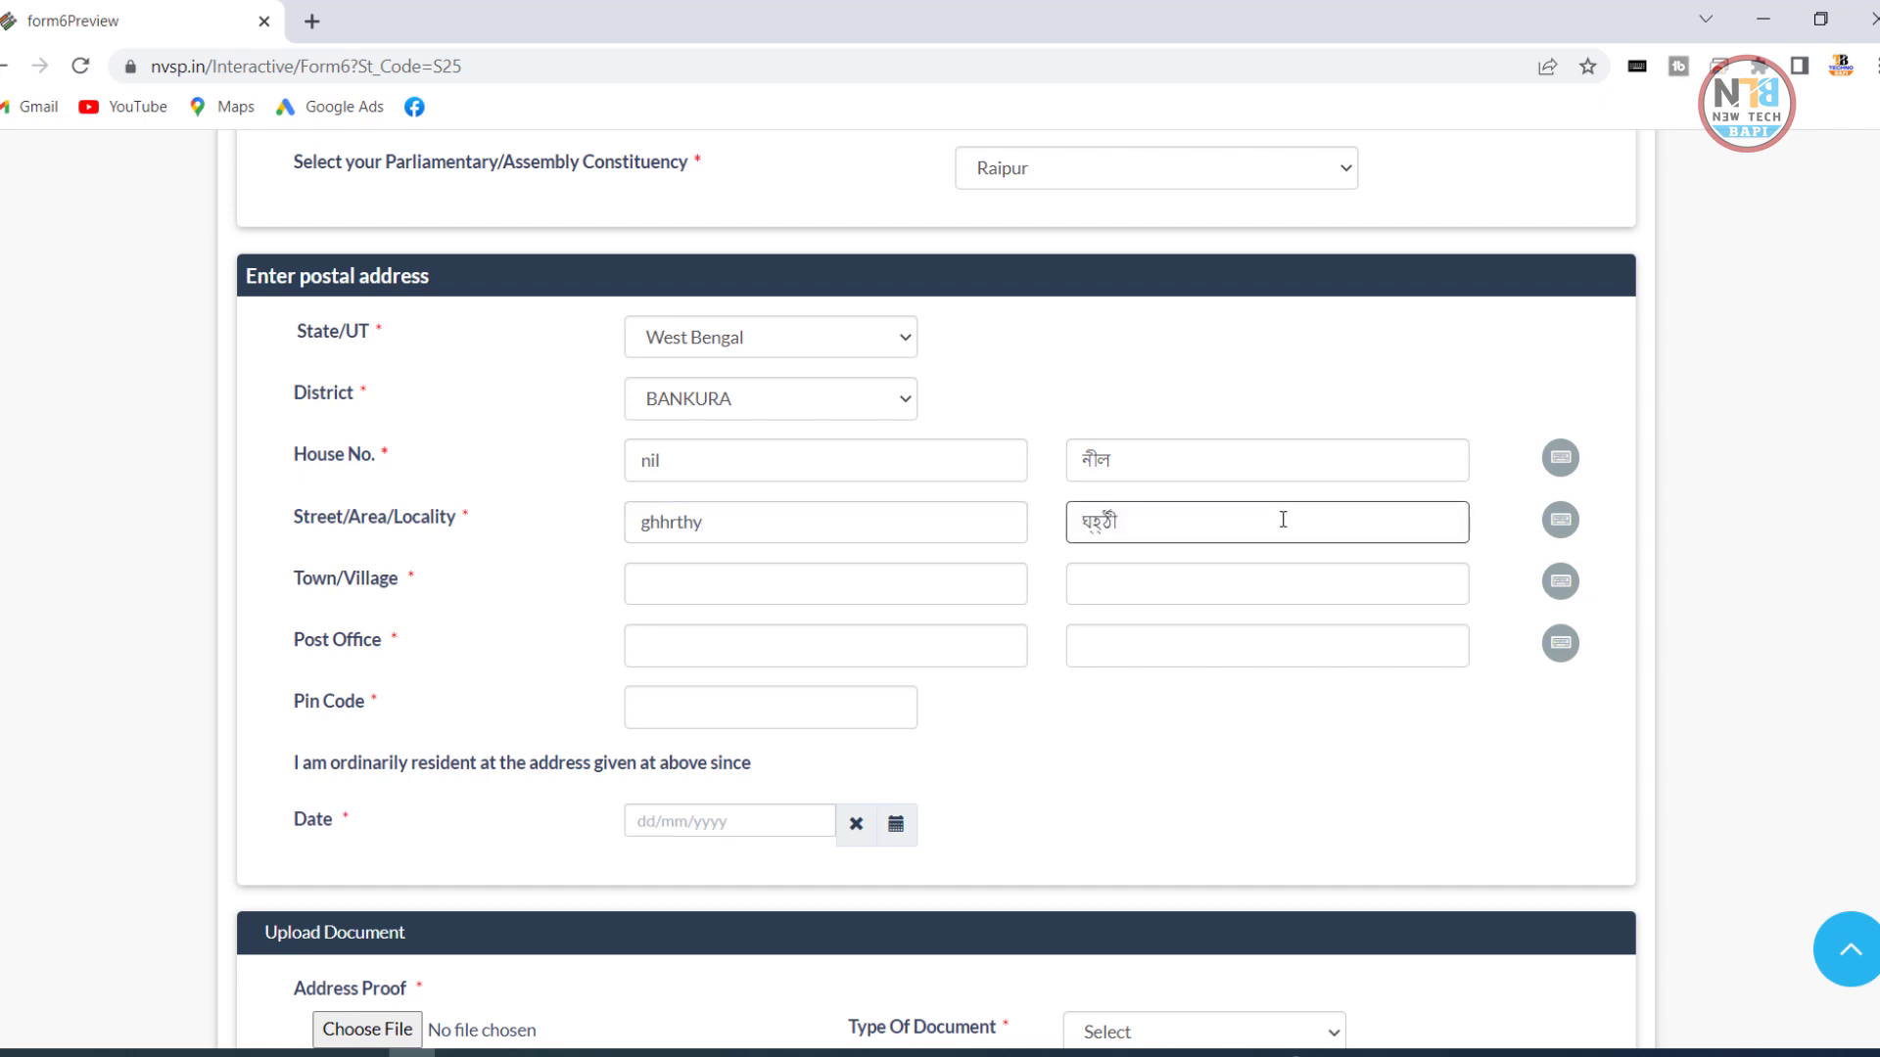
left_click(663, 584)
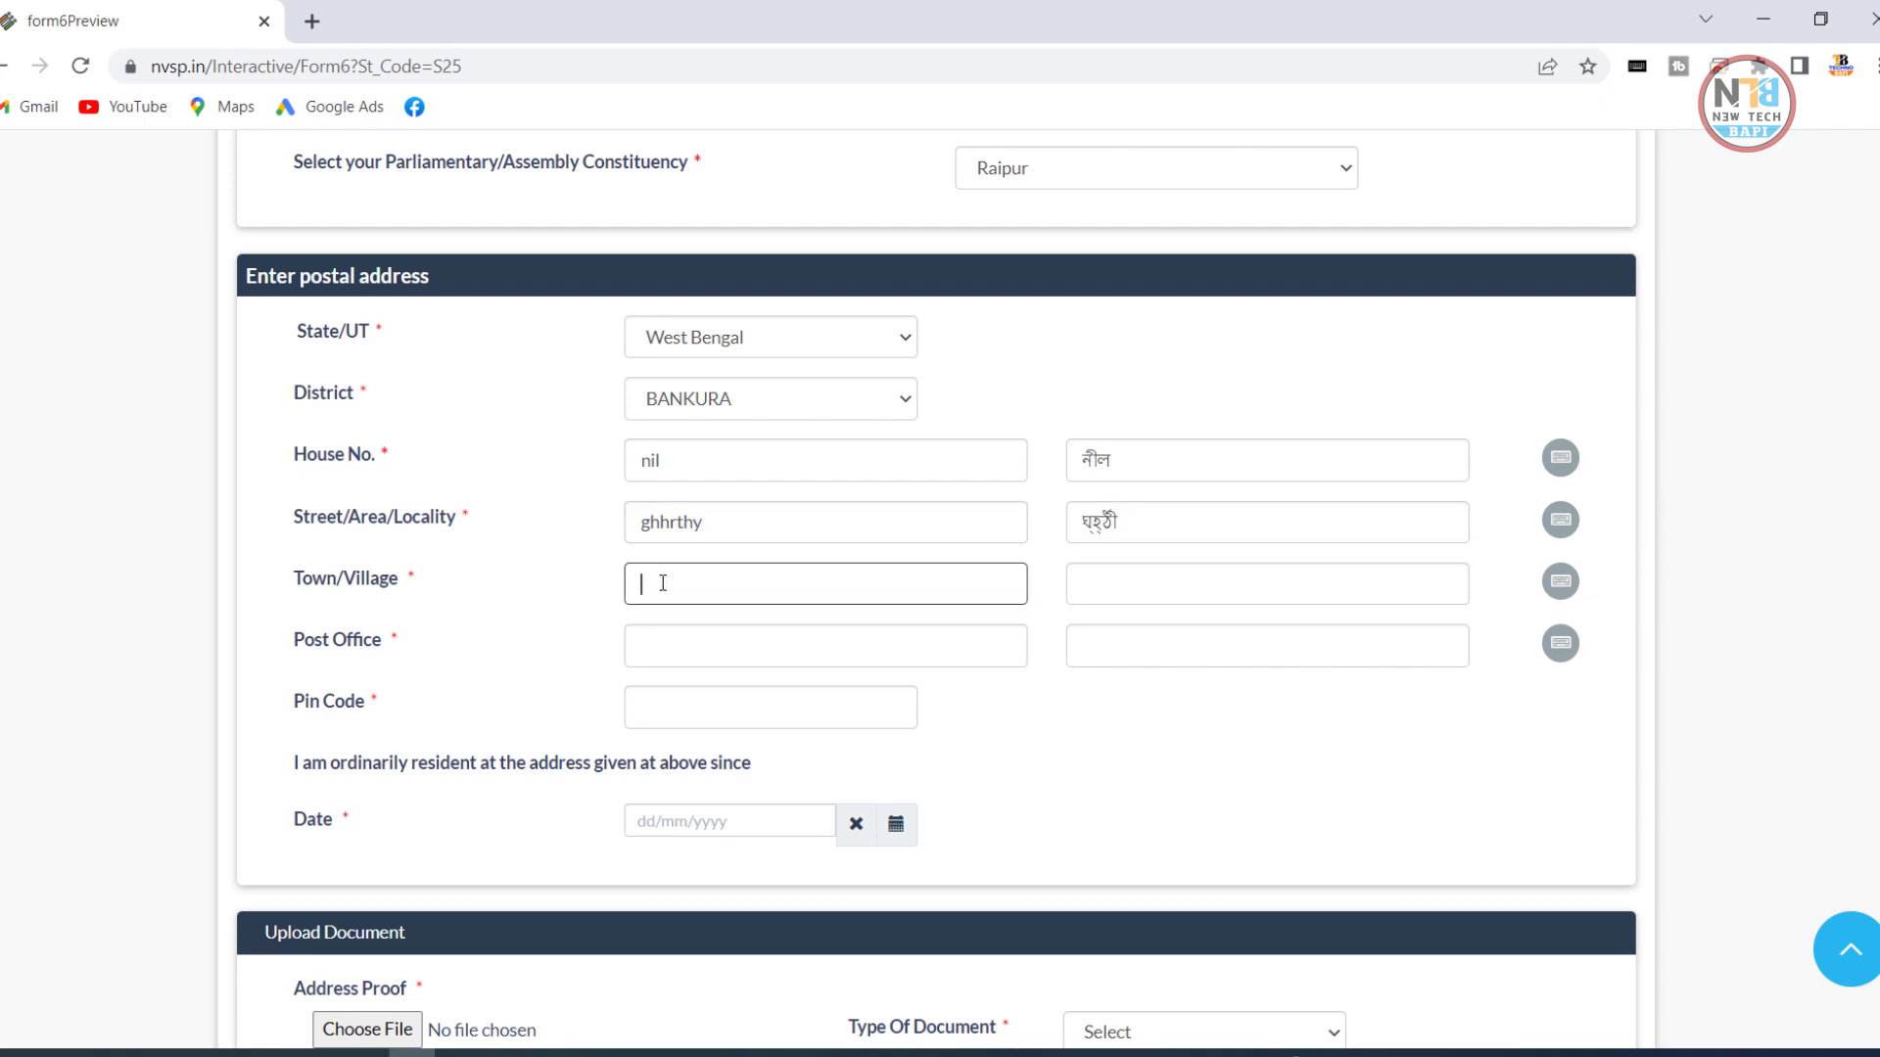
type("gh6urthh")
left_click(751, 642)
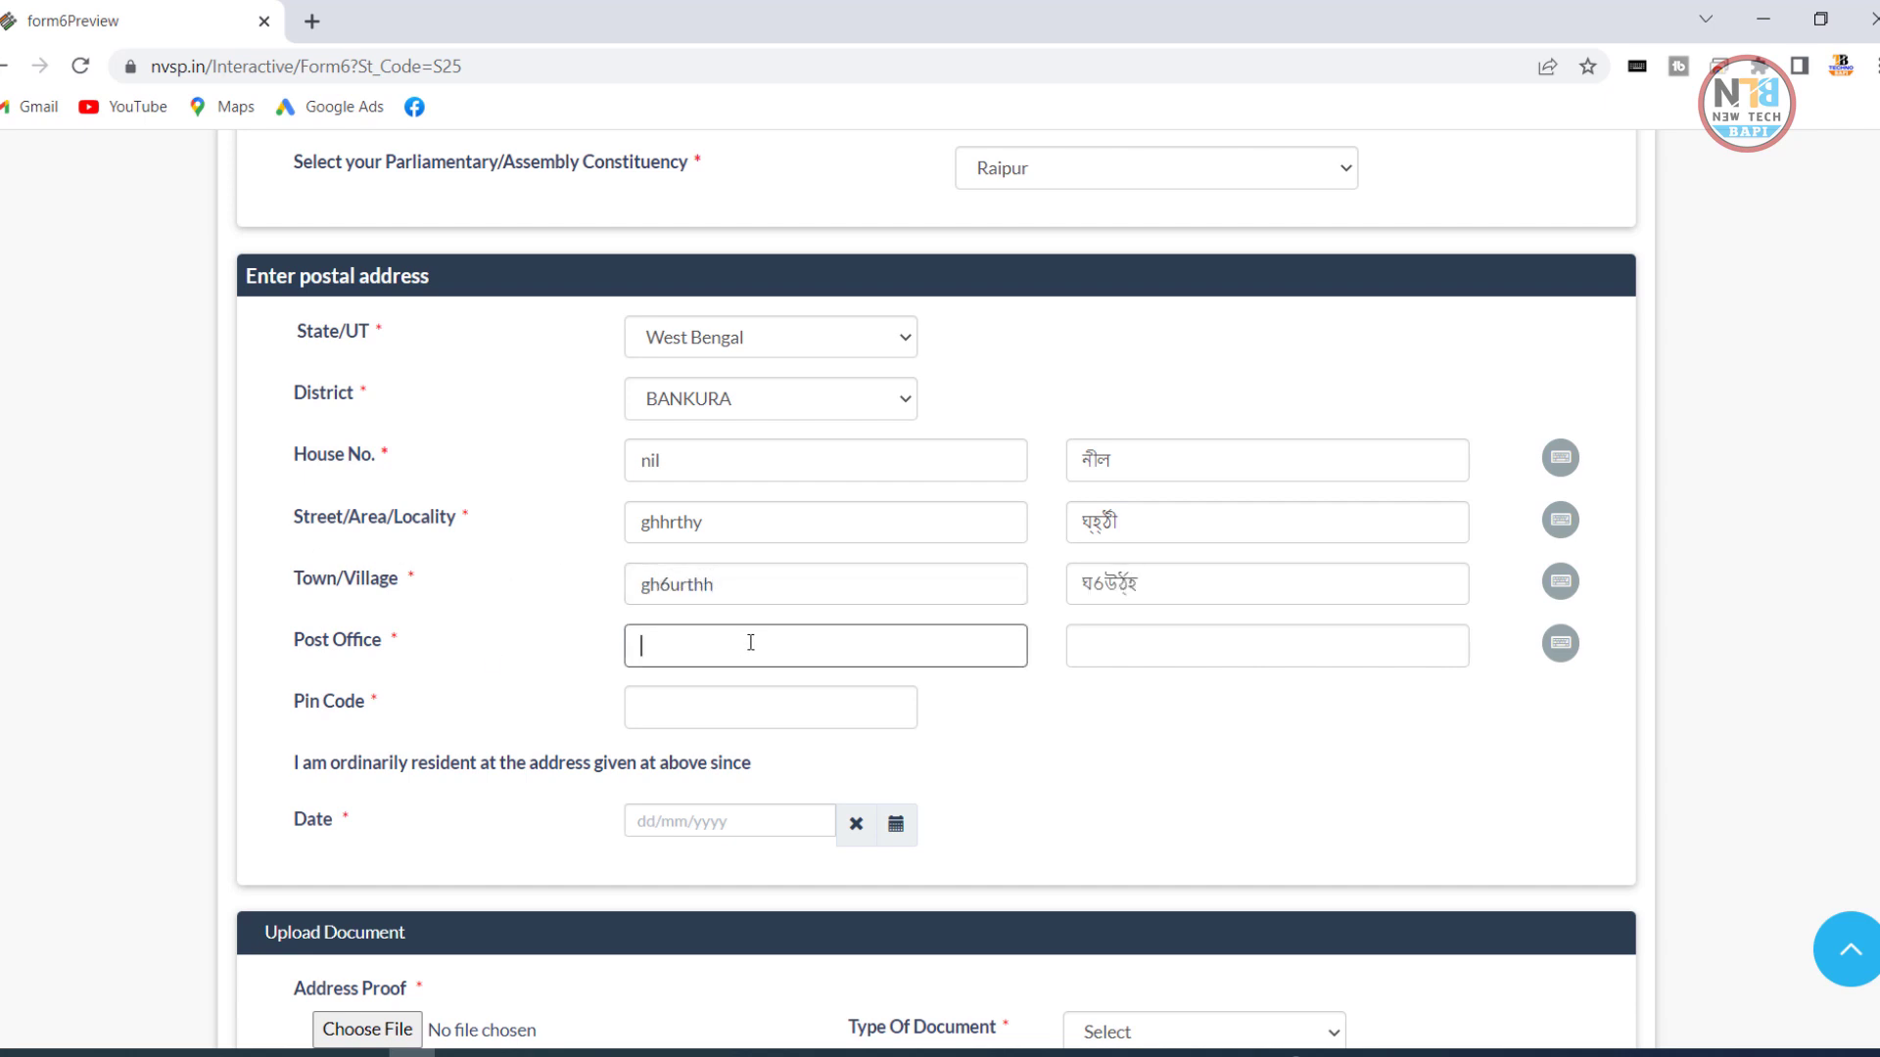
type("t46t345rwe")
left_click(777, 701)
type("154894")
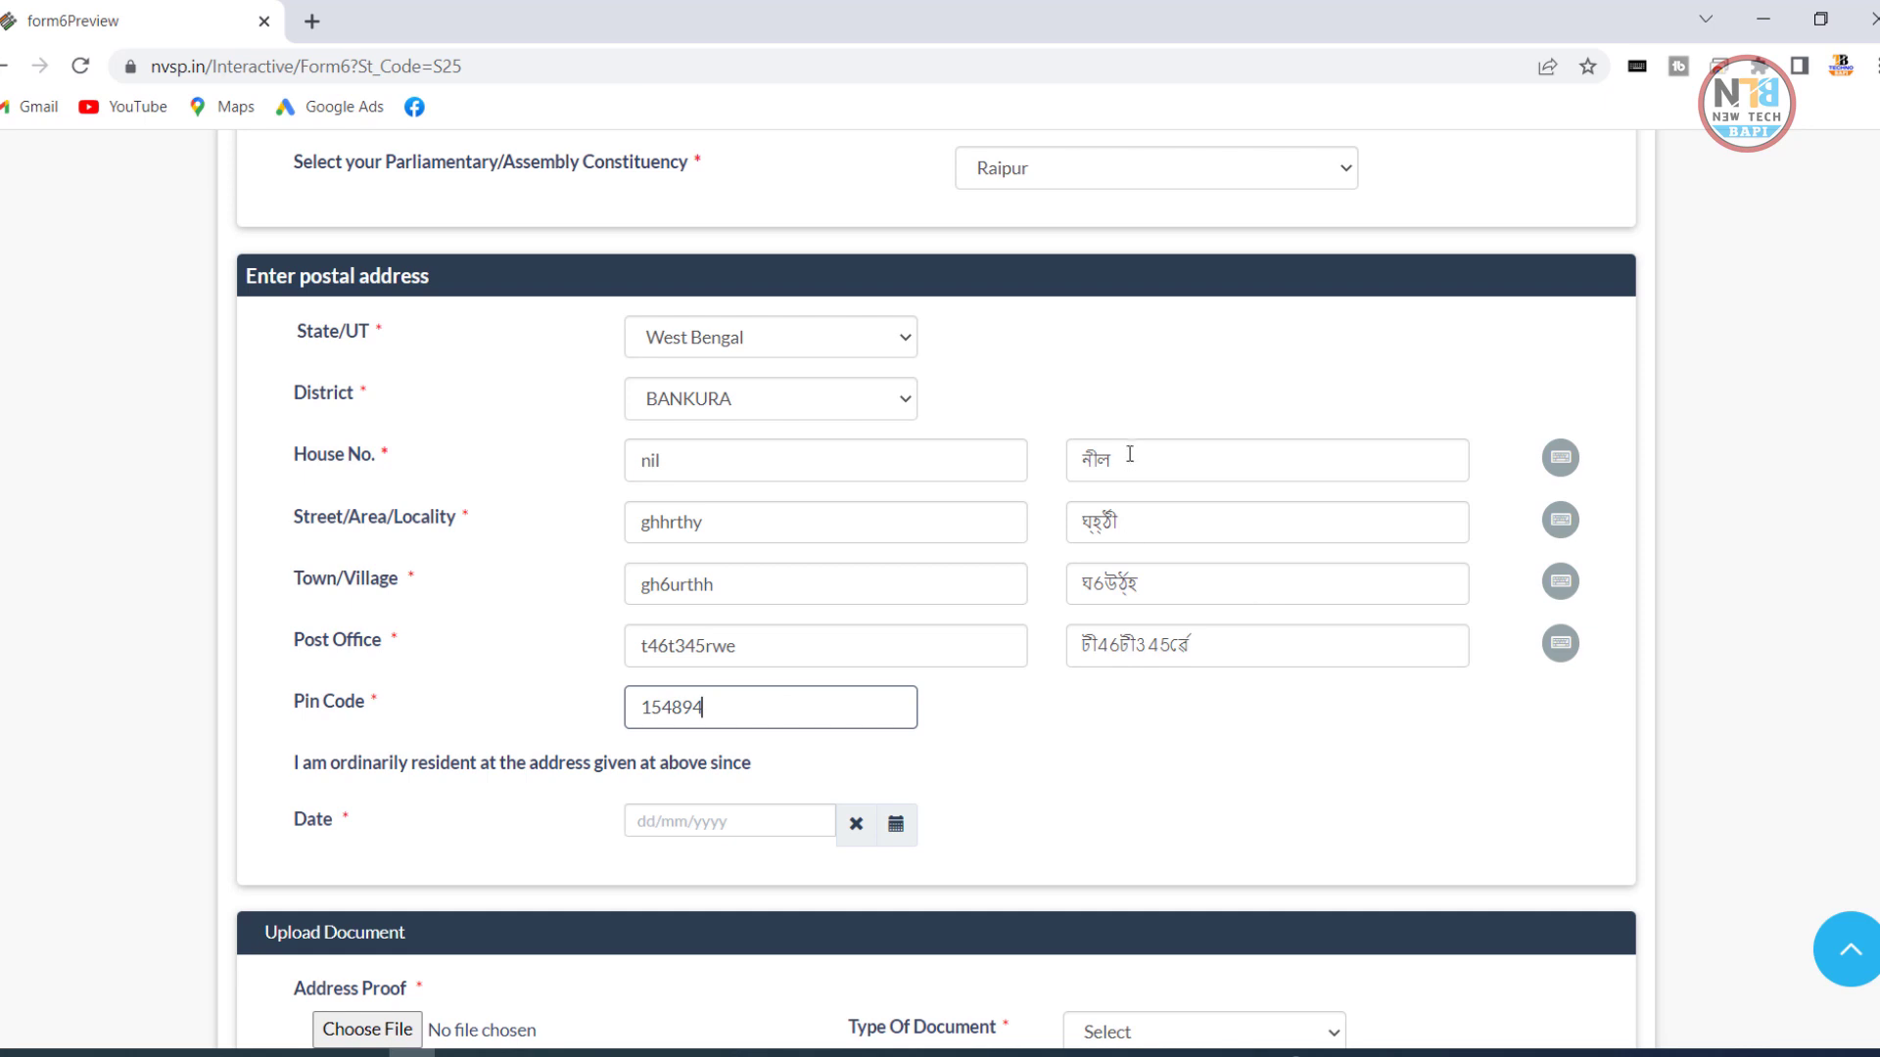
Set the date since which the applicant has resided at the address to 21/04/2022.
scroll(1186, 509, "down", 2)
scroll(1188, 508, "up", 2)
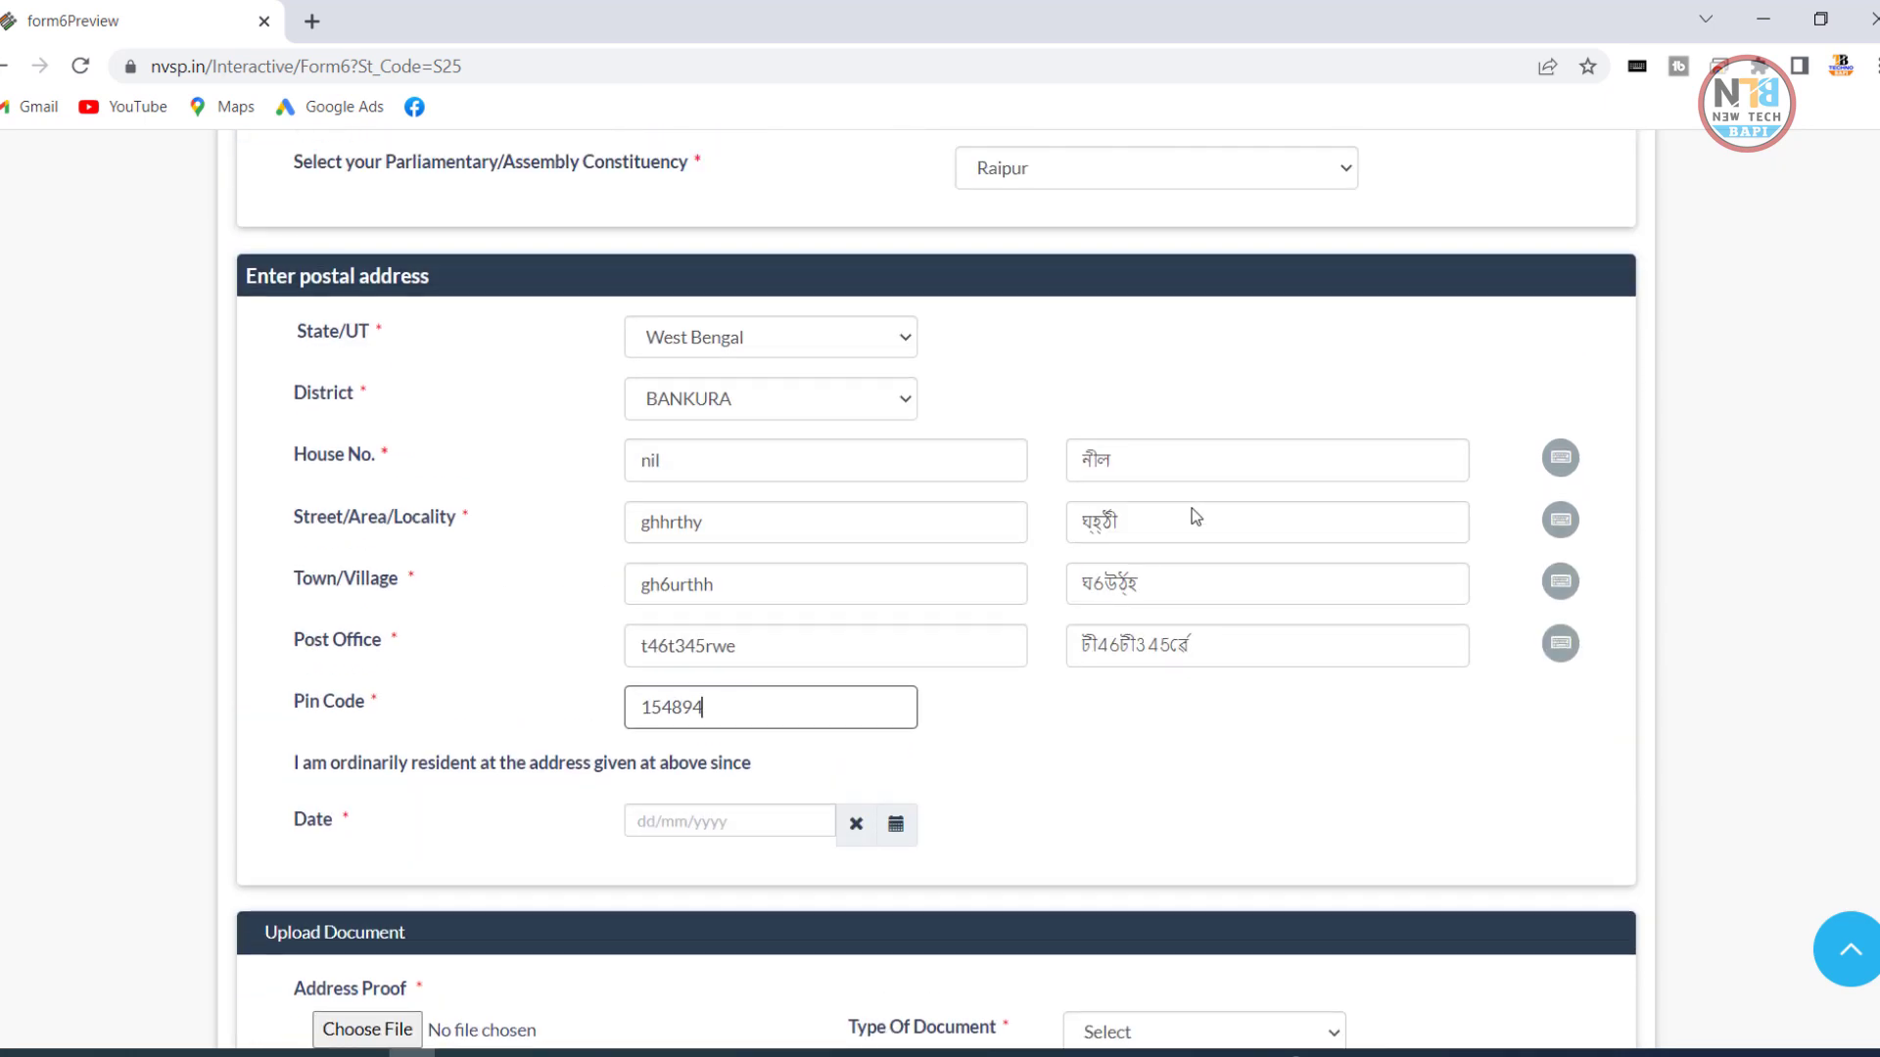
scroll(1191, 508, "down", 2)
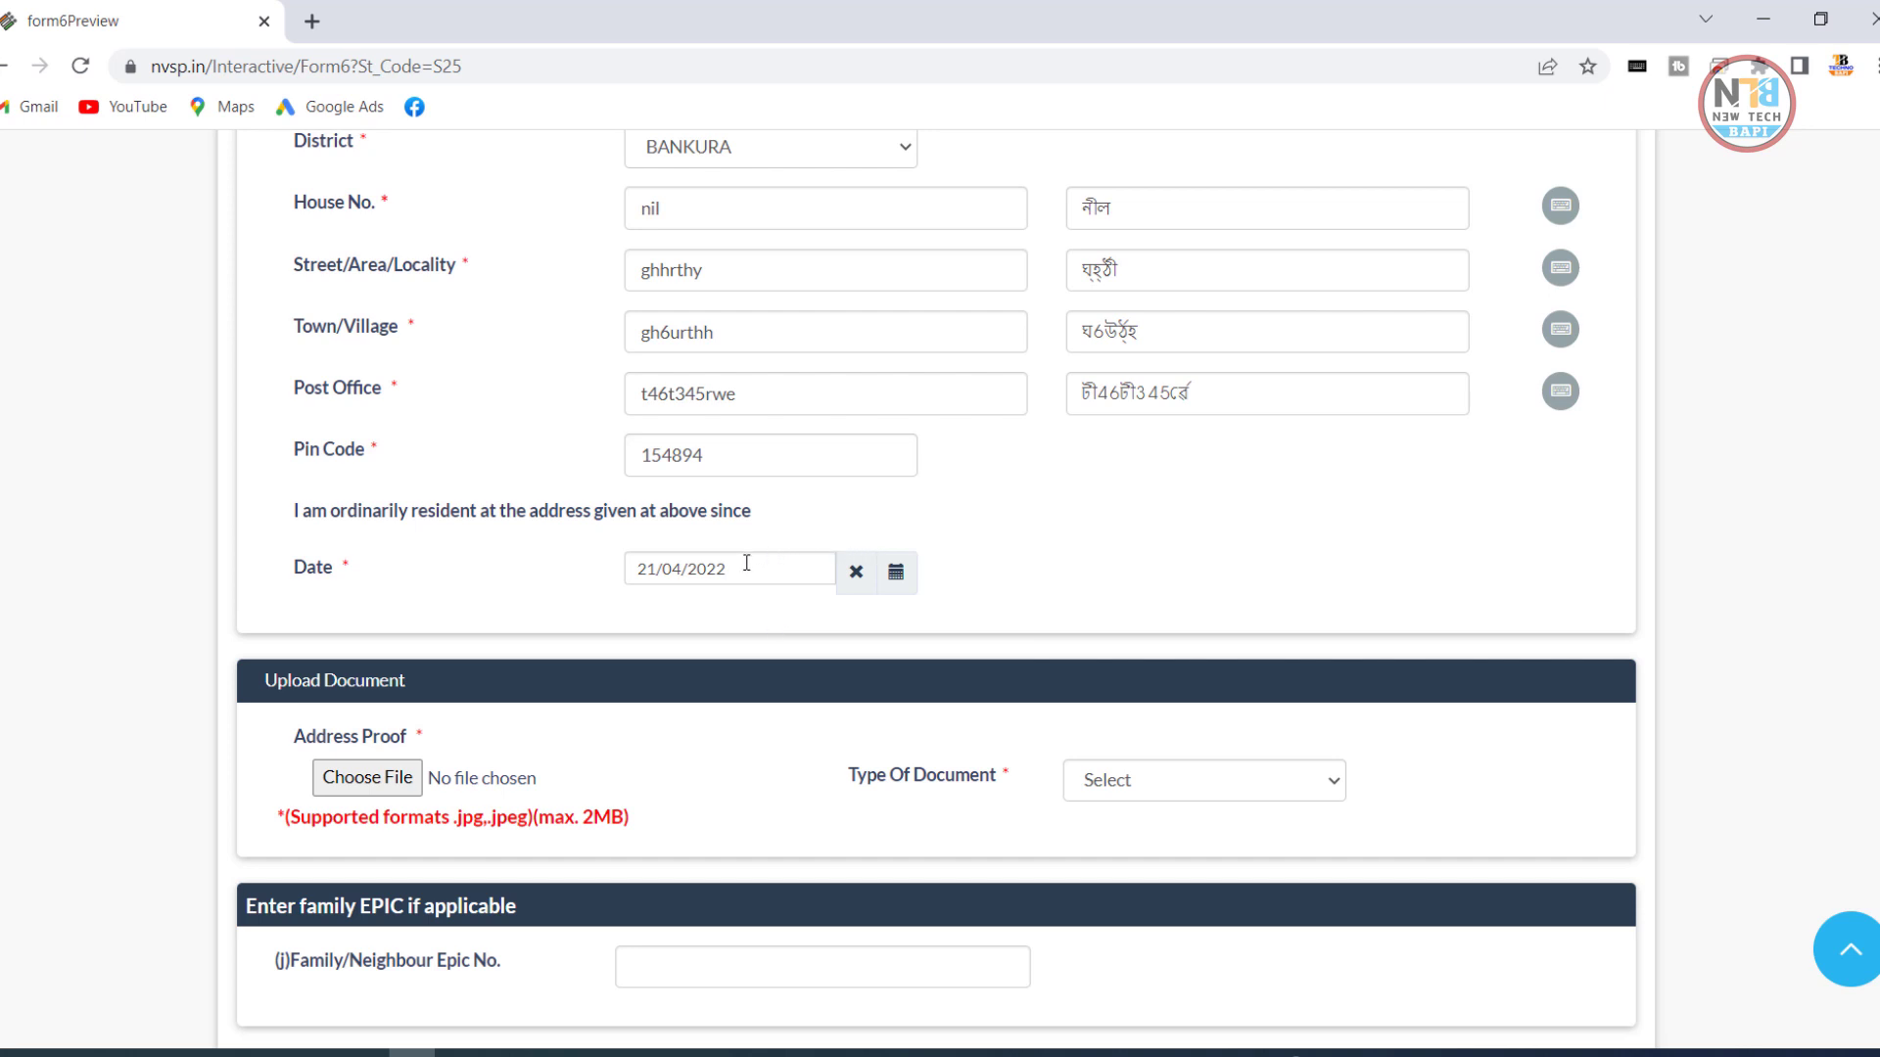
Set the address proof document type to Ration Card and attach a JPG image as the address proof.
scroll(746, 563, "down", 3)
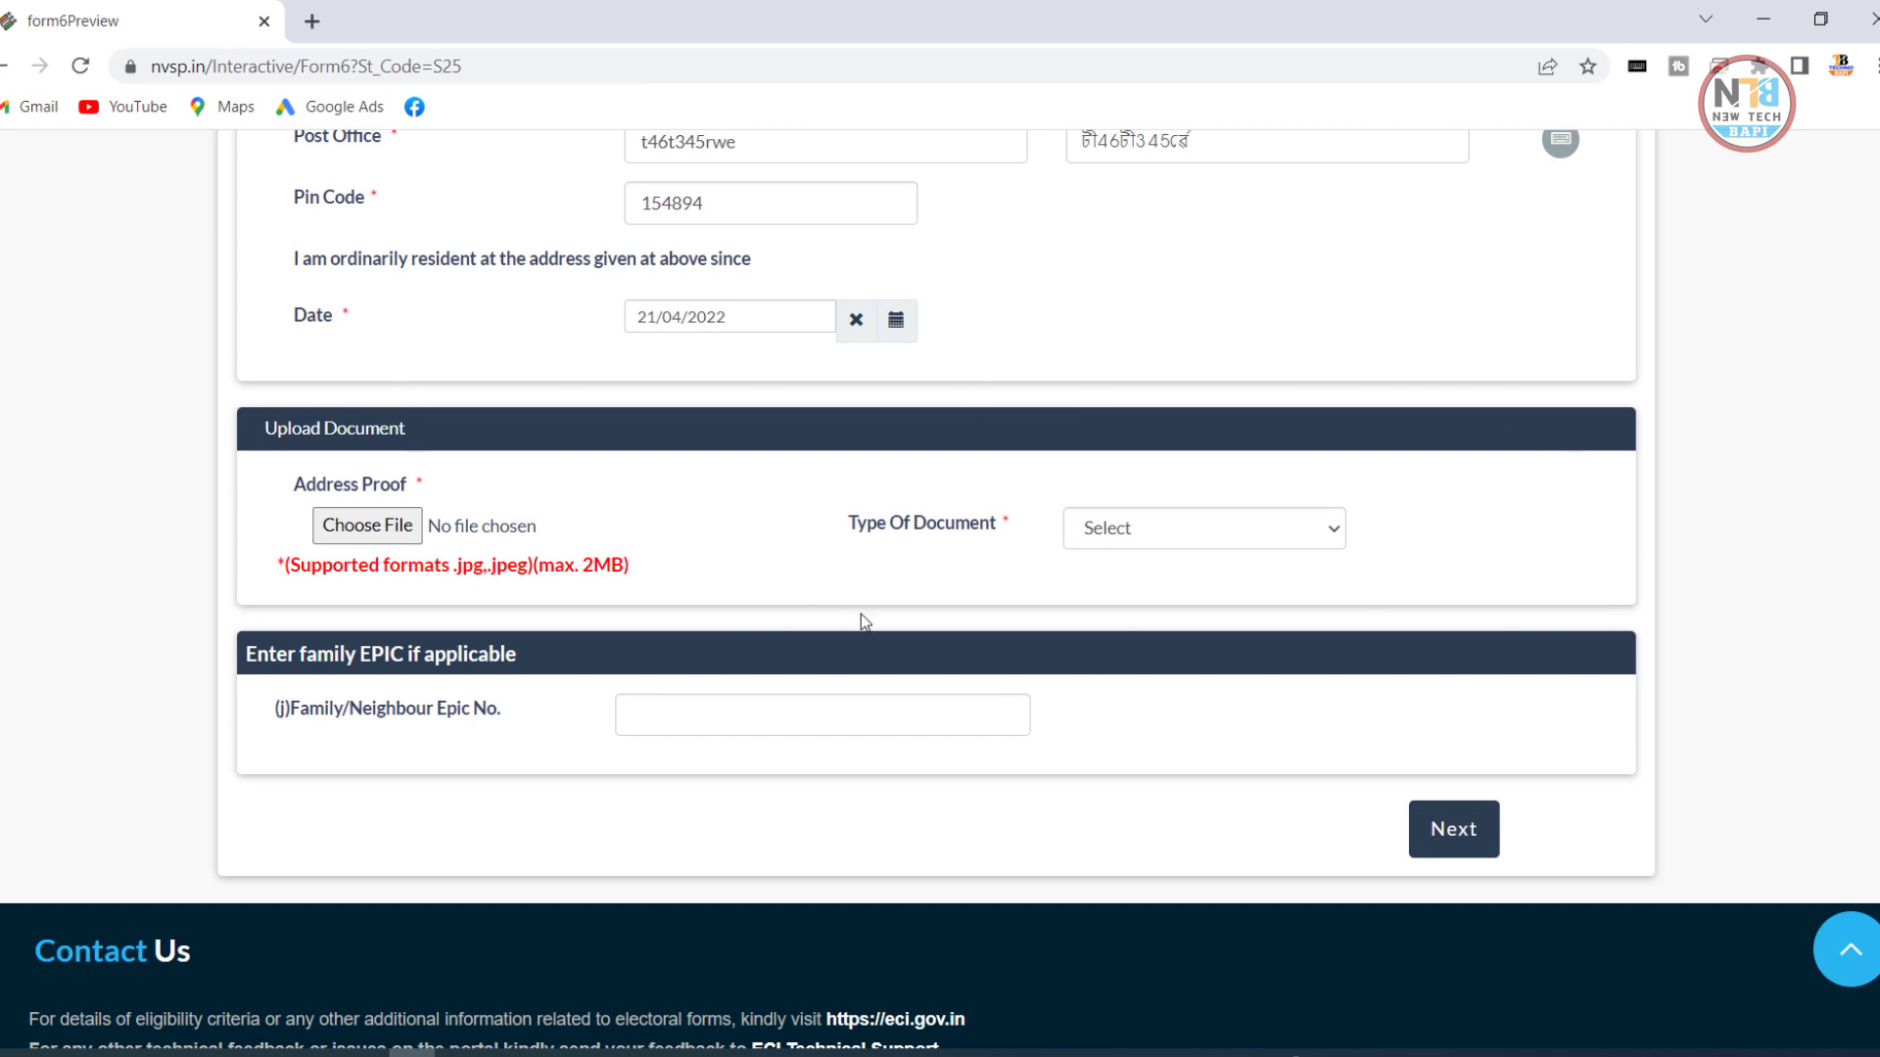
left_click(1308, 527)
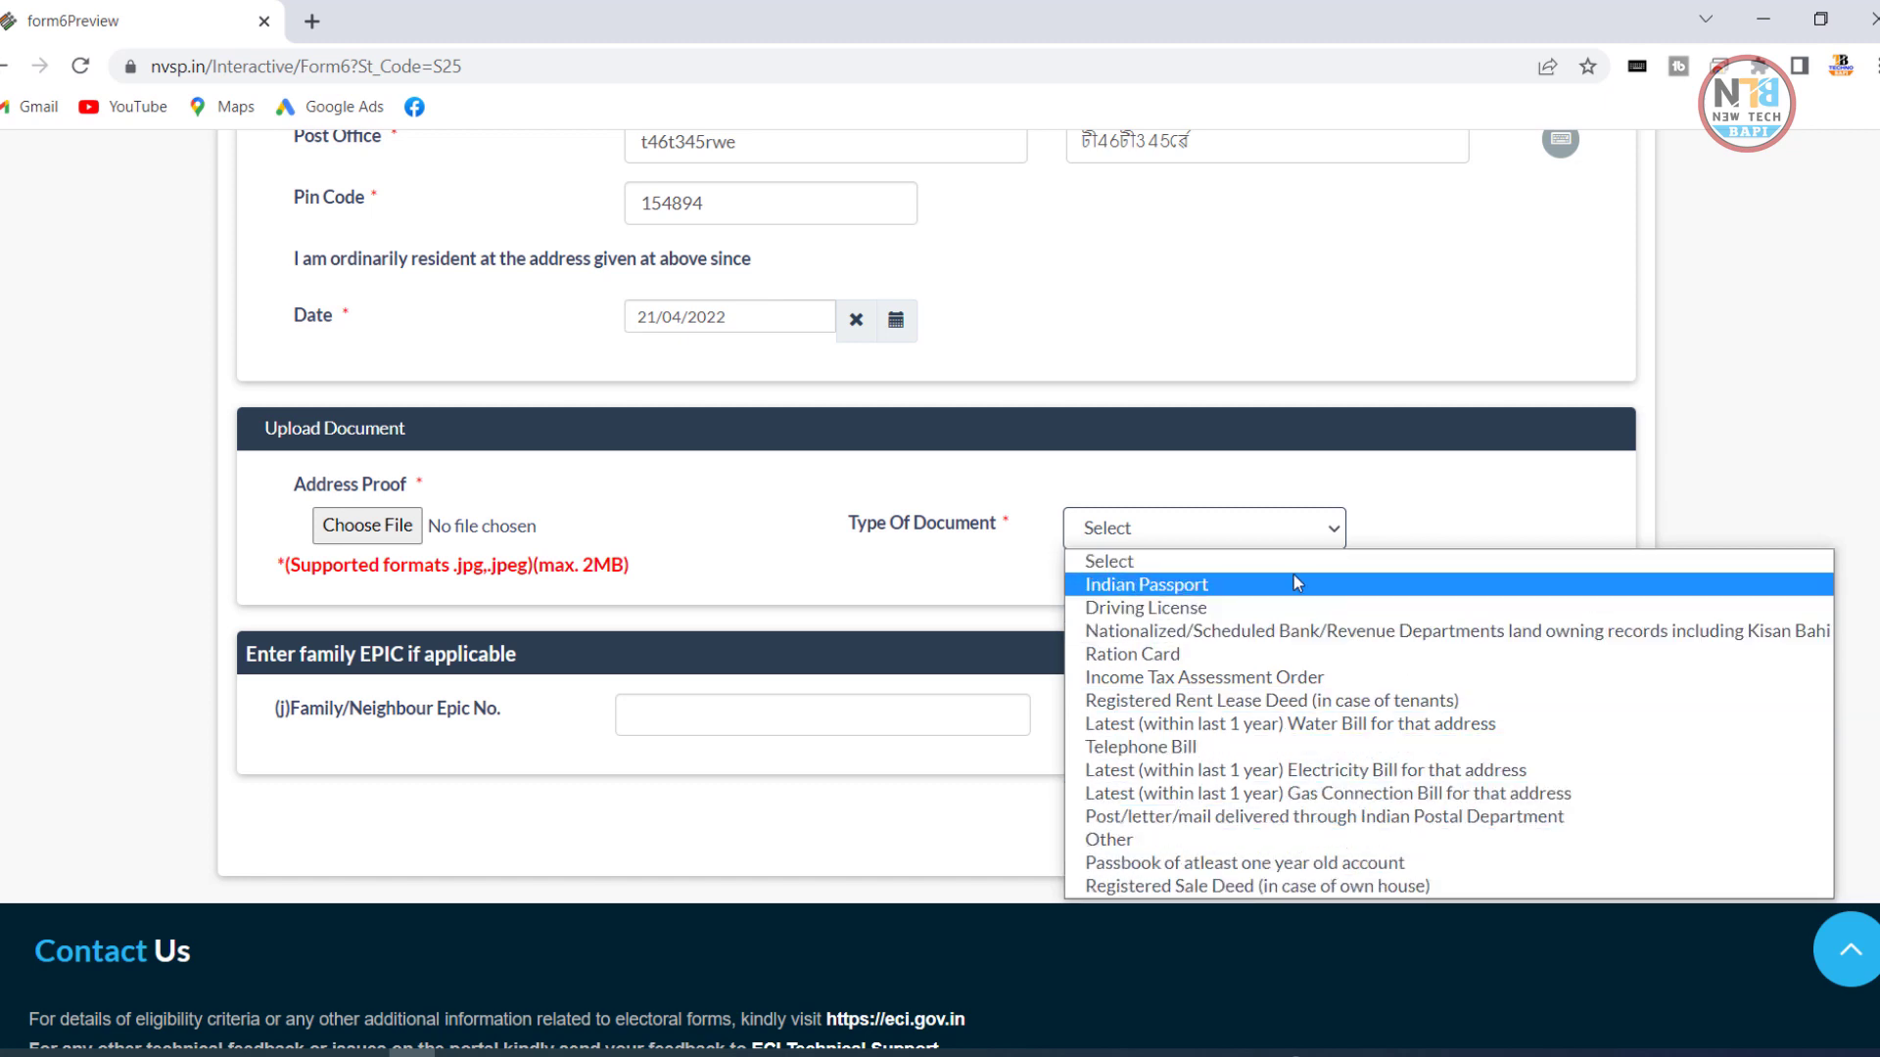
left_click(1224, 654)
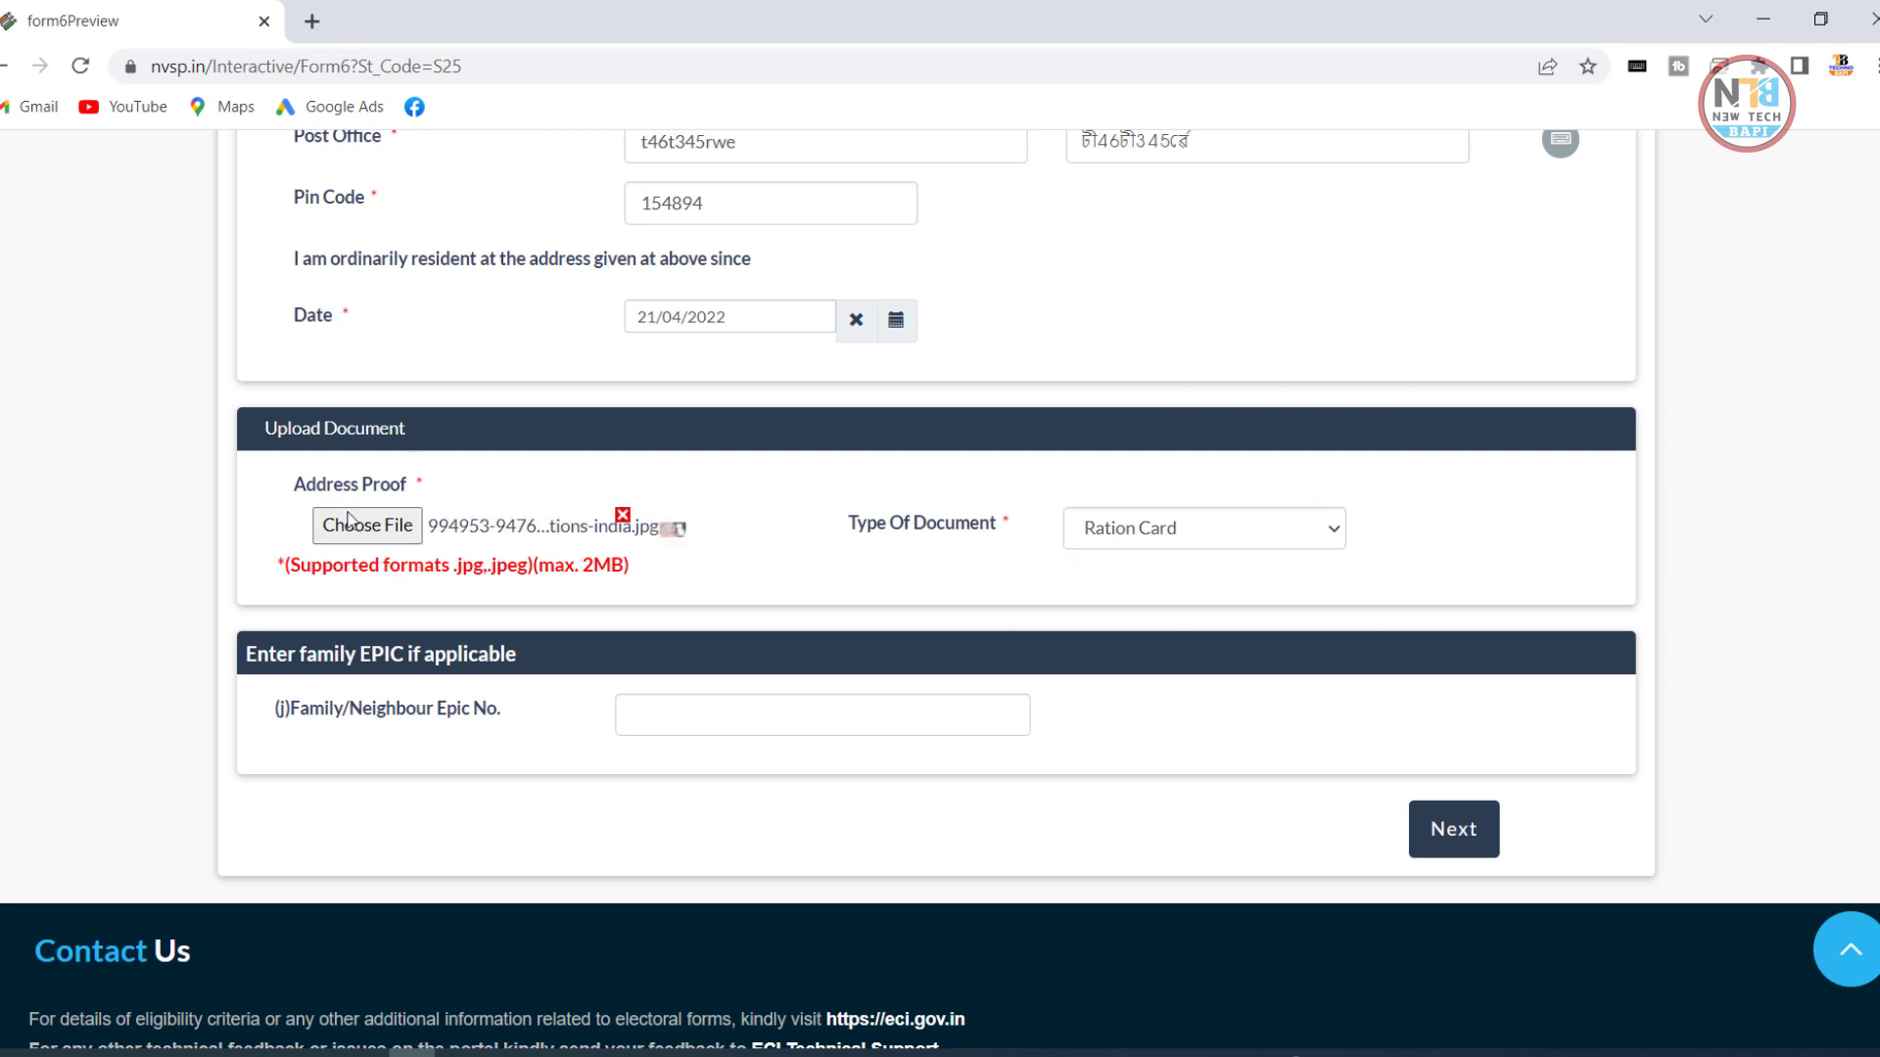
Leave the family/neighbour EPIC number blank and proceed to the Date of birth section.
scroll(712, 539, "down", 3)
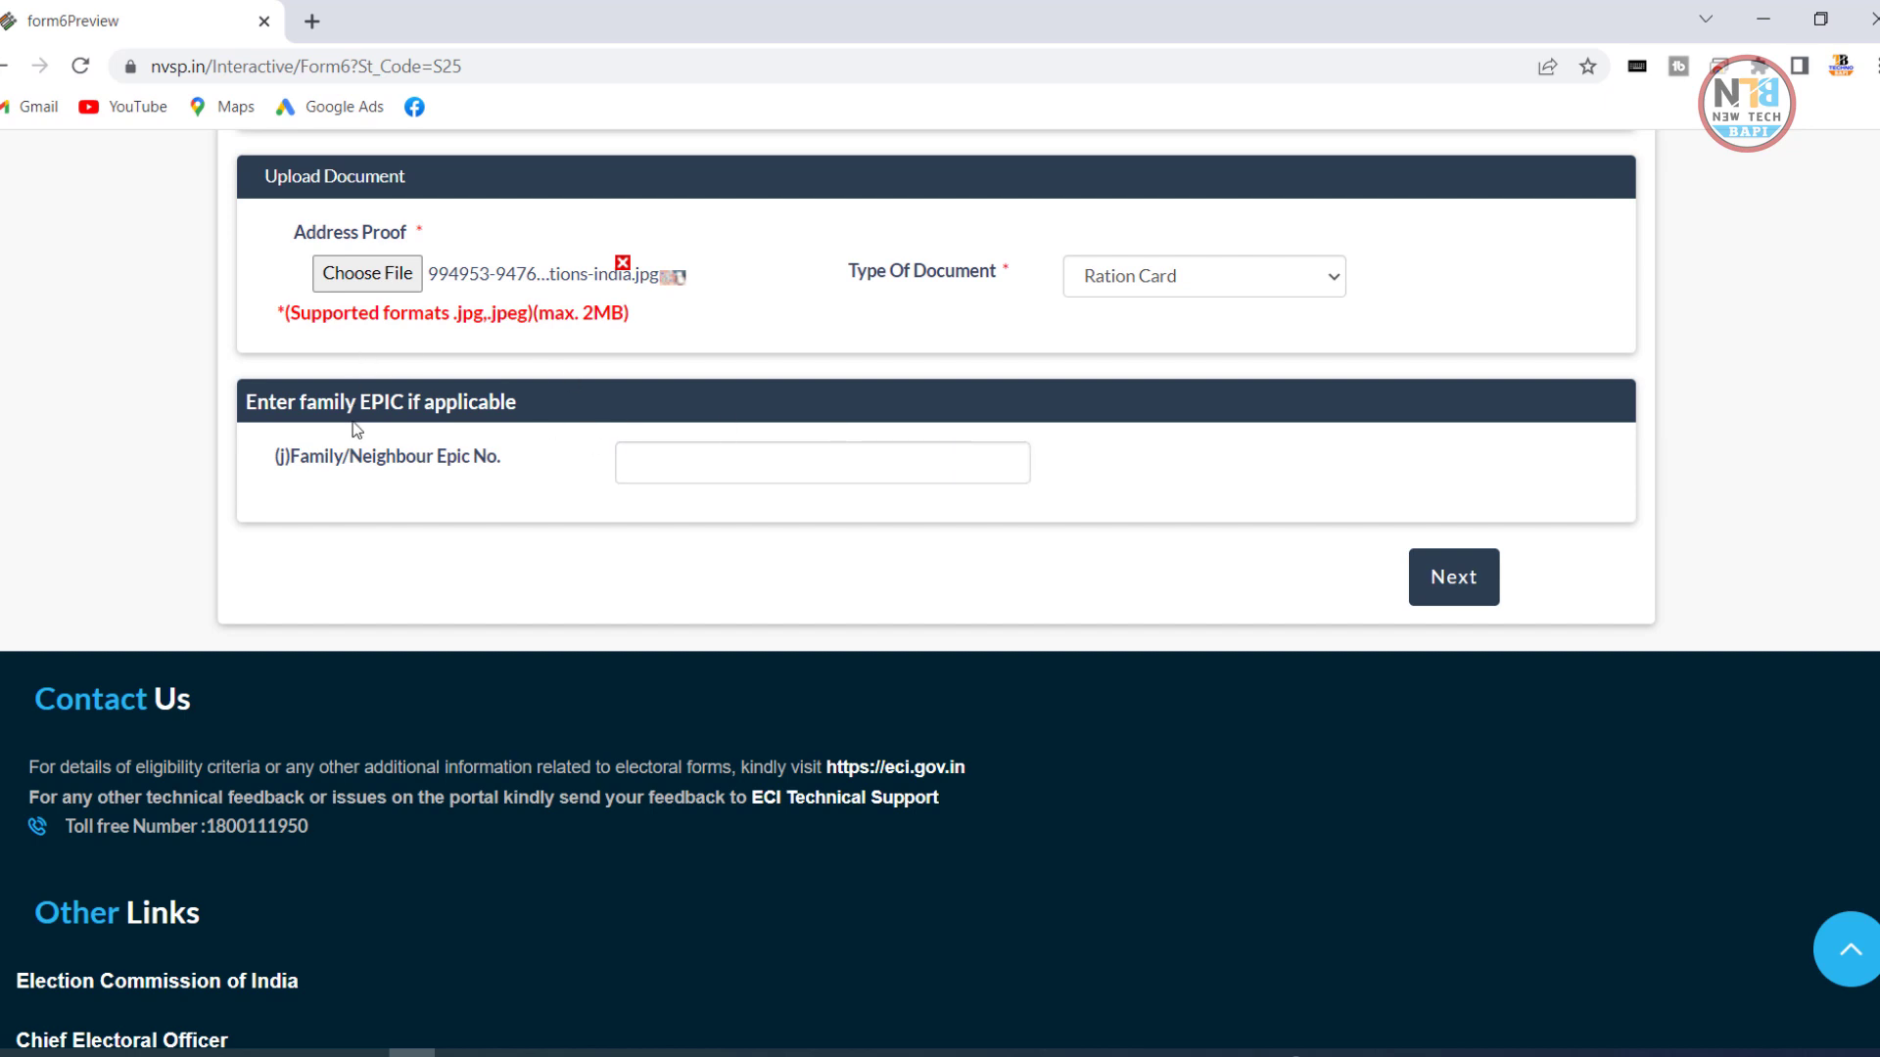
left_click(722, 474)
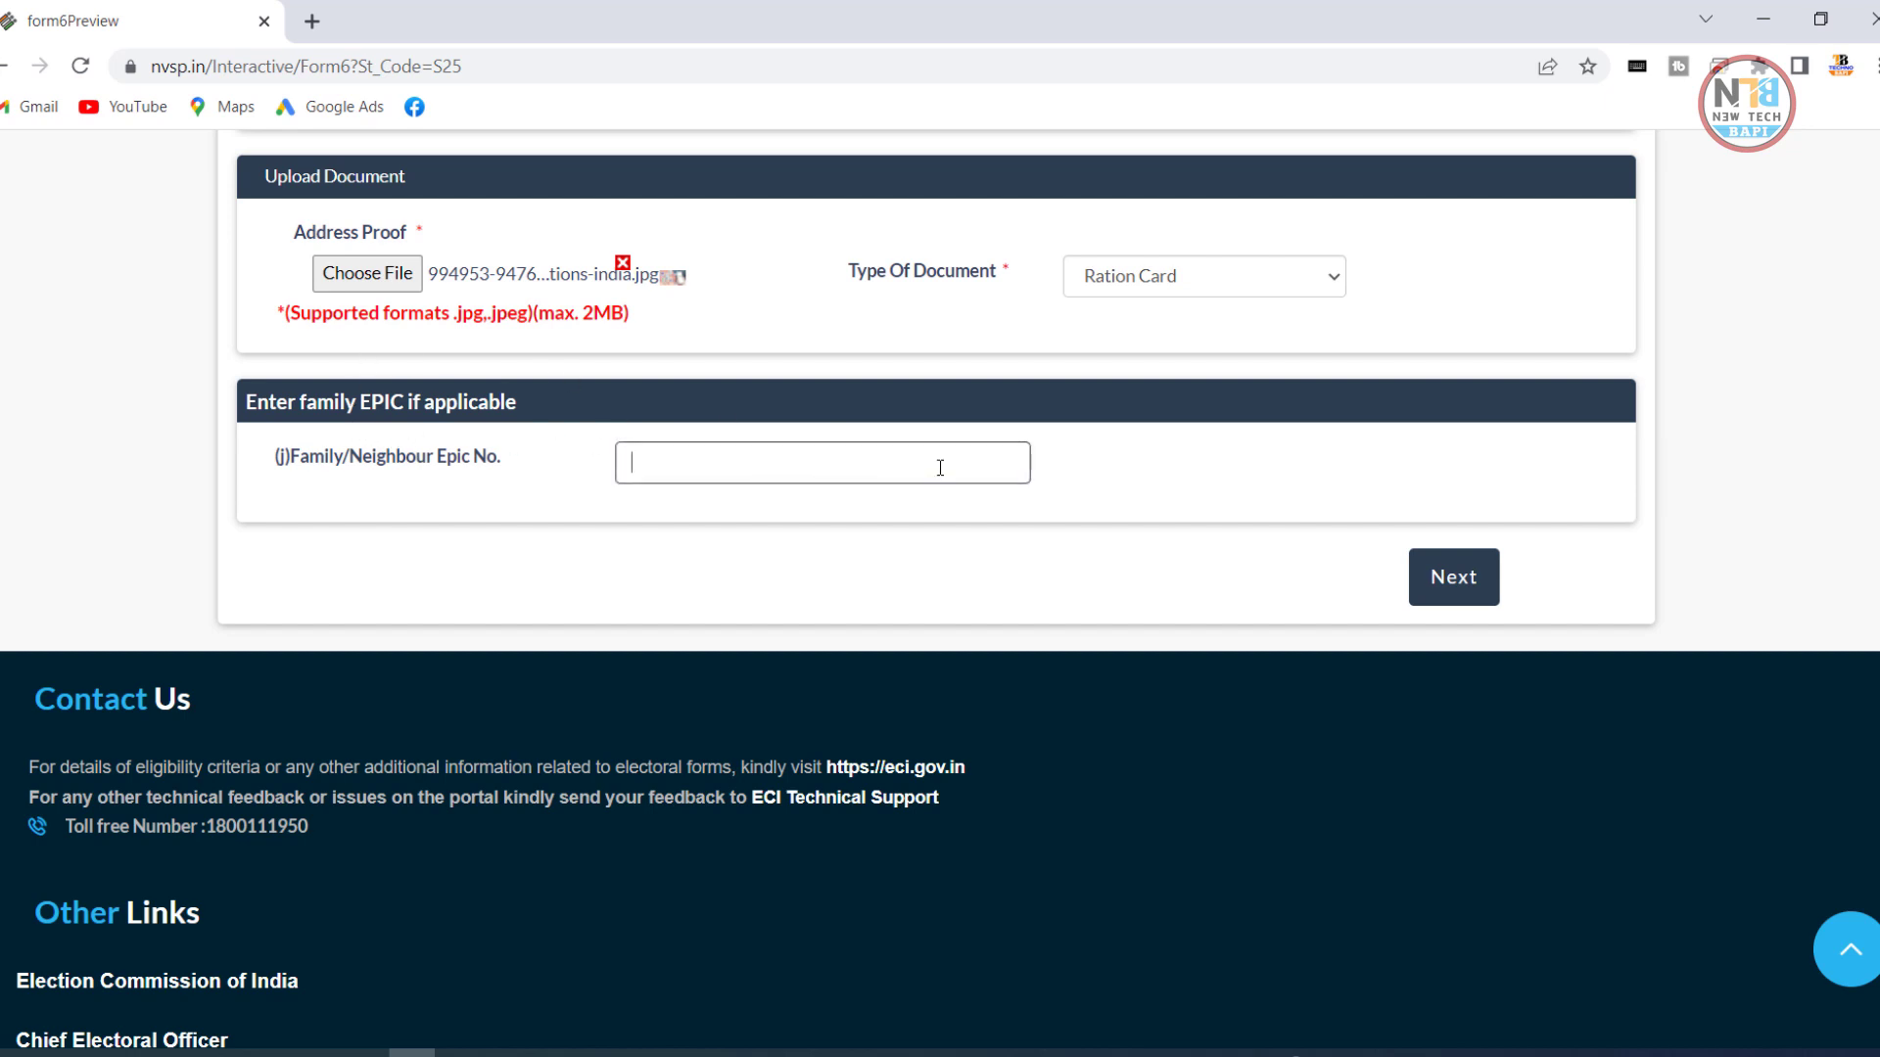
left_click(1189, 455)
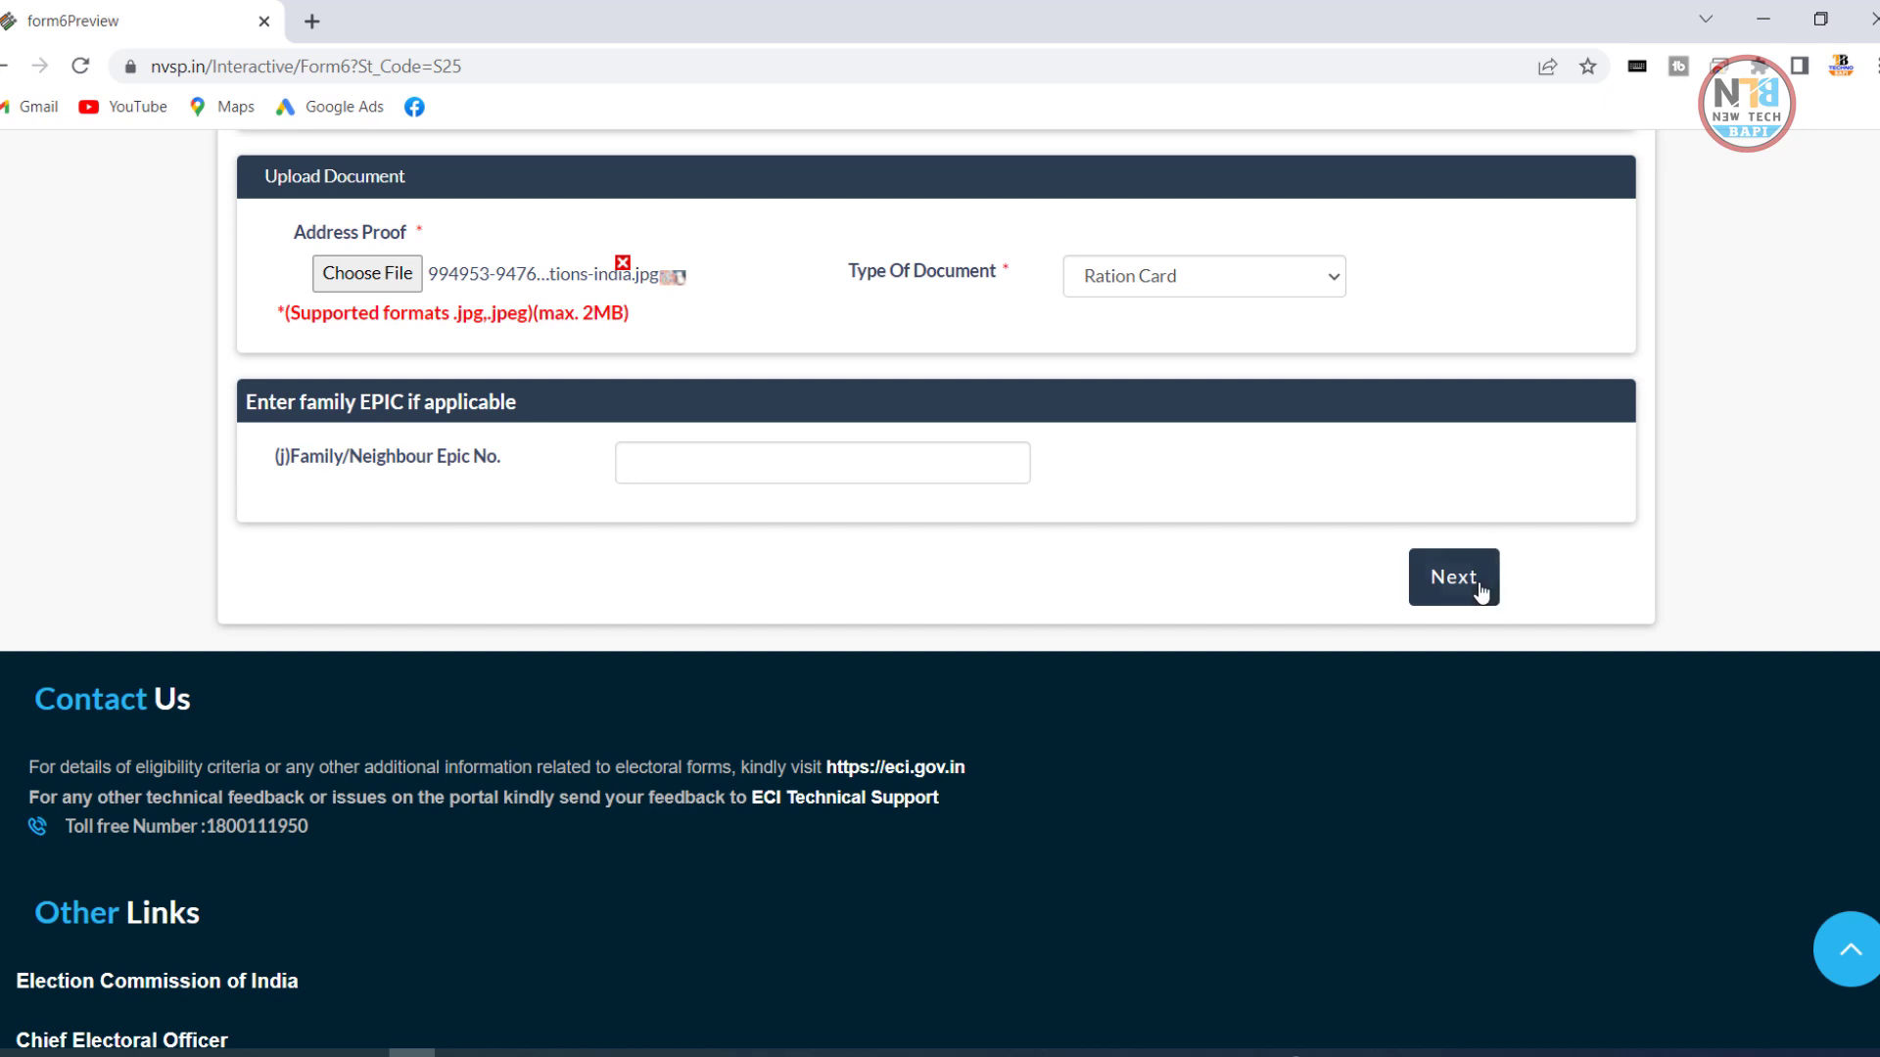
left_click(1476, 591)
Fill in the applicant's date of birth and enter "utyhthfgjh" as the town or village in the birth details.
scroll(1249, 493, "up", 6)
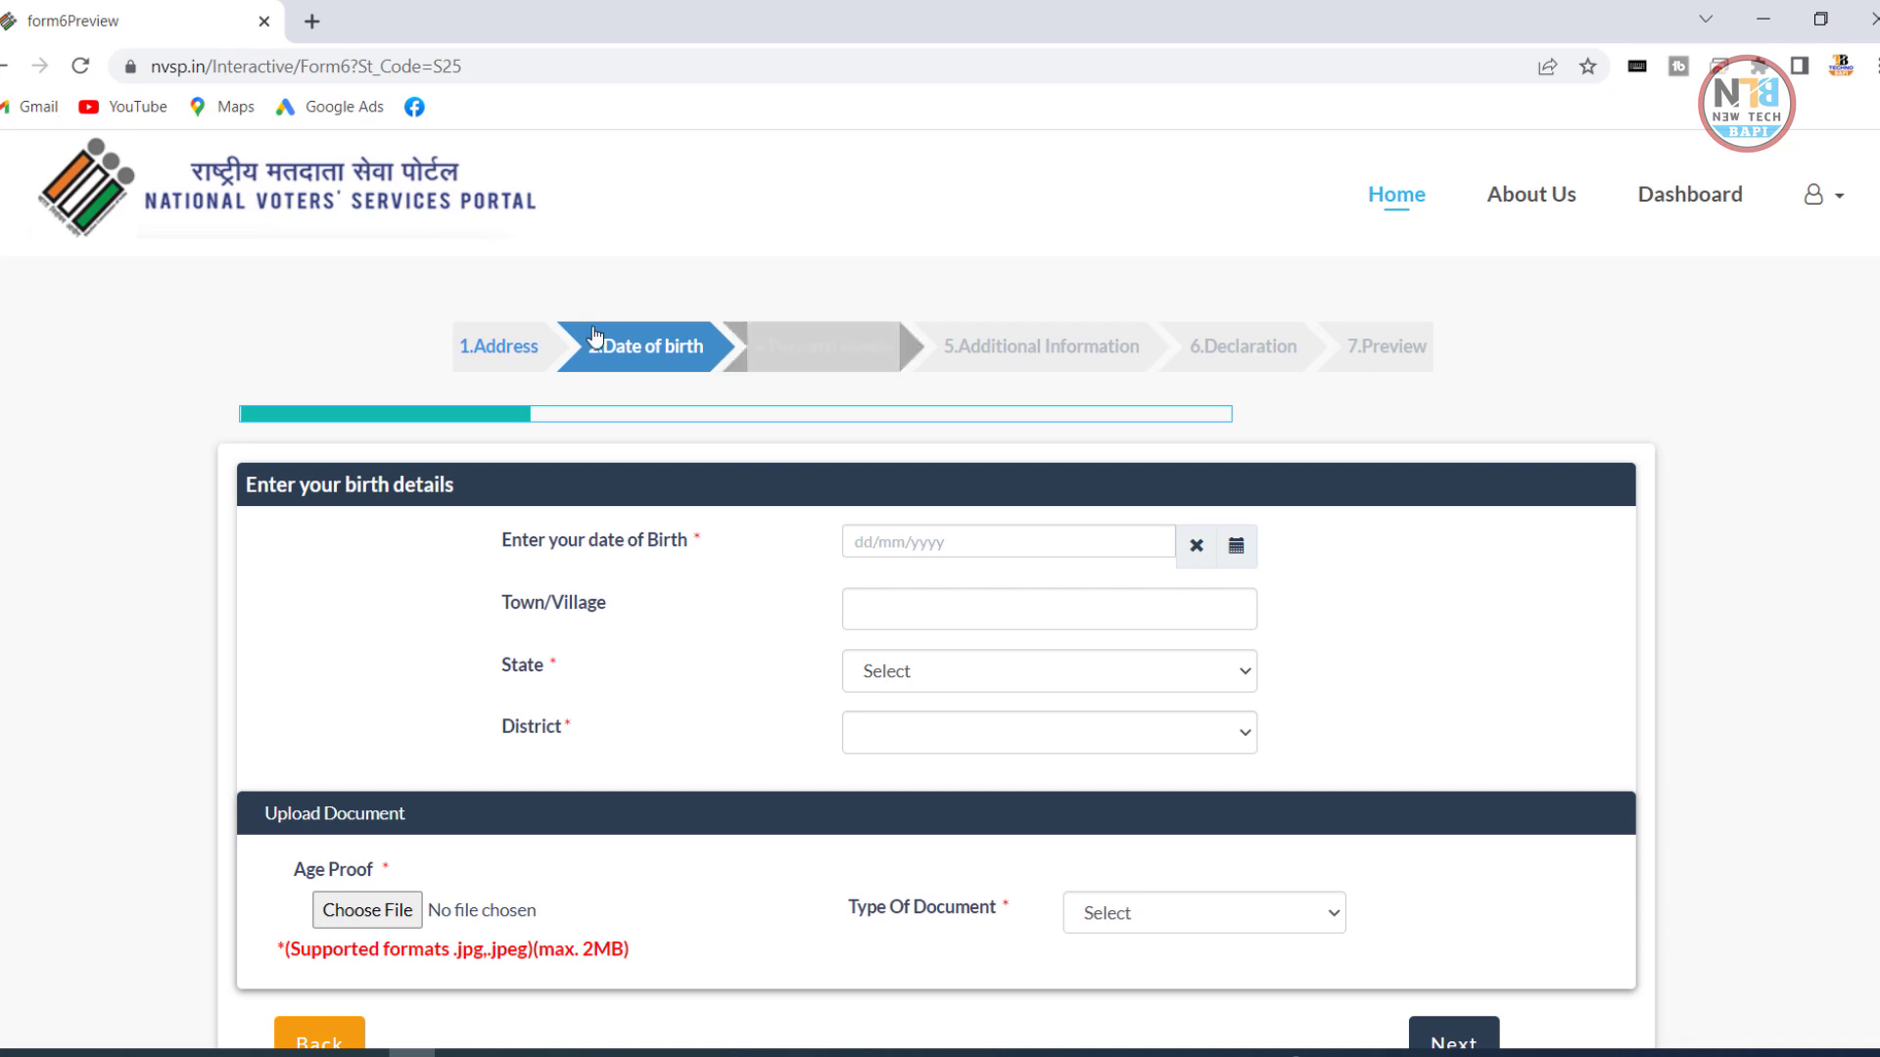
left_click(1019, 538)
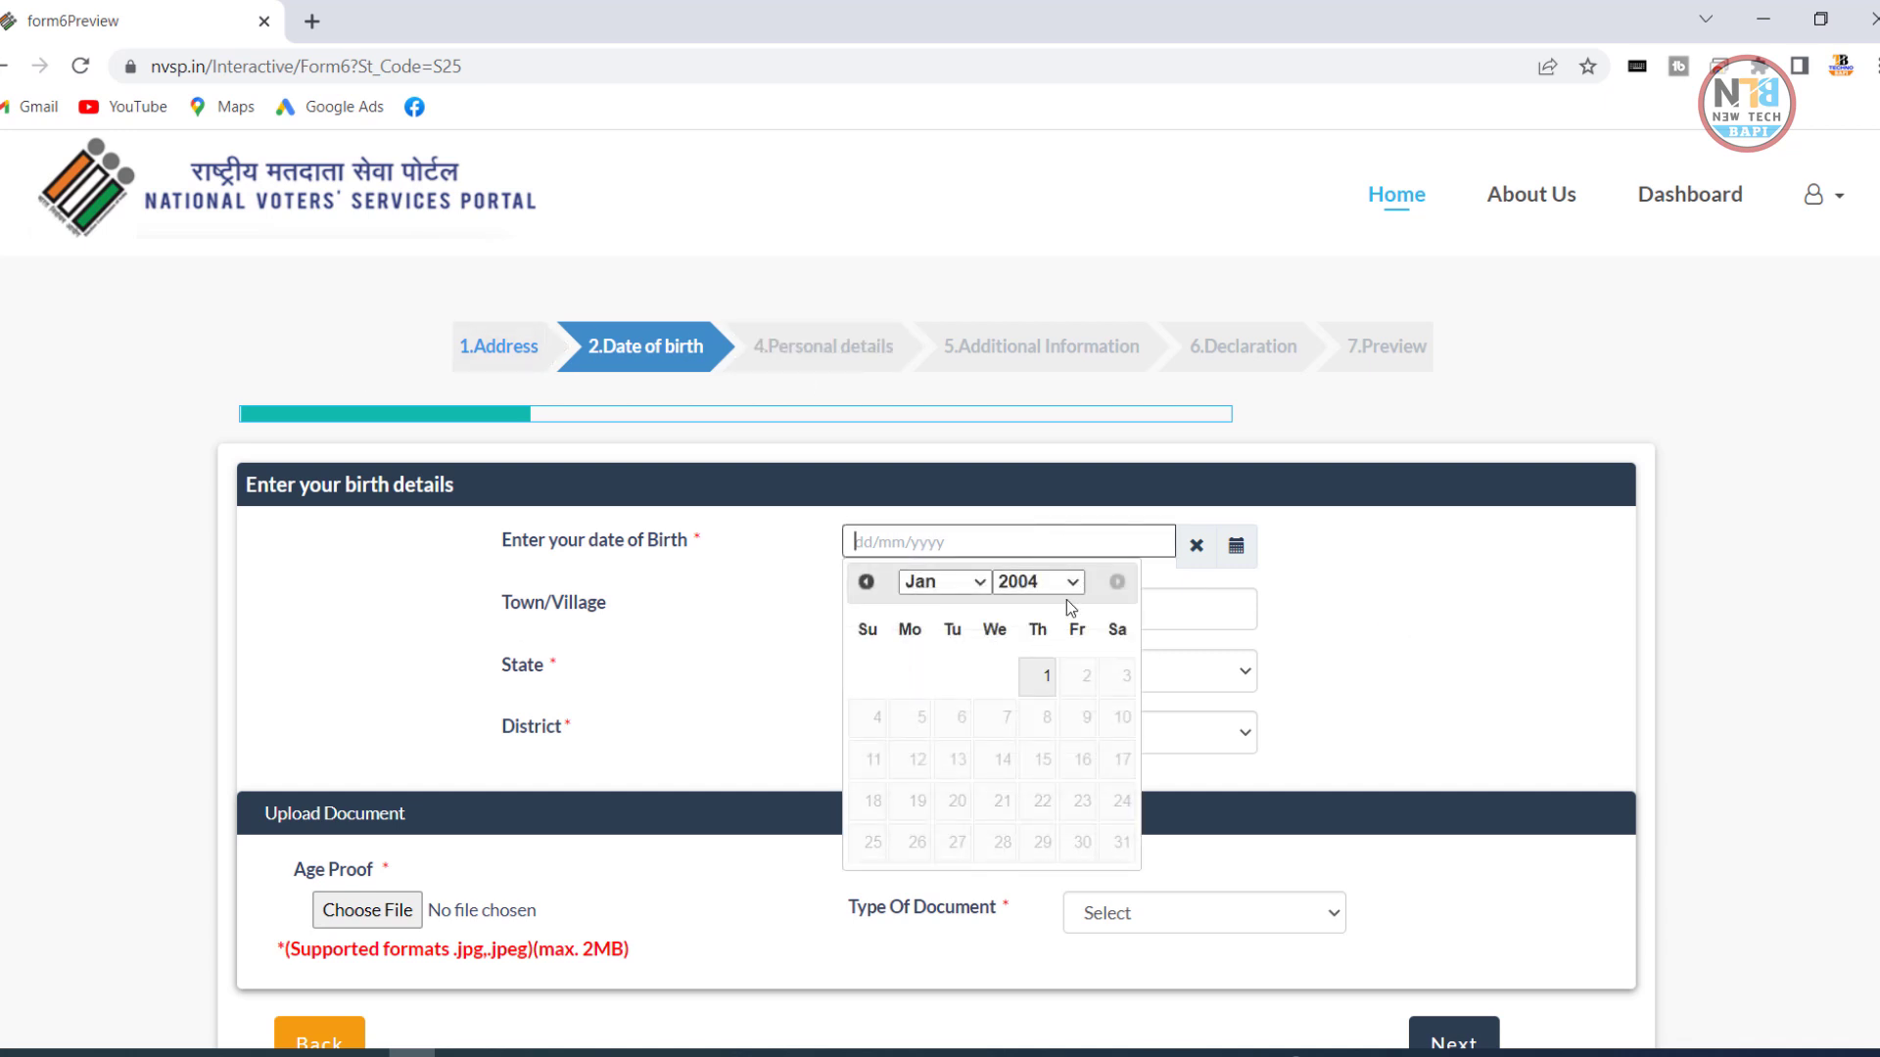
left_click(1037, 675)
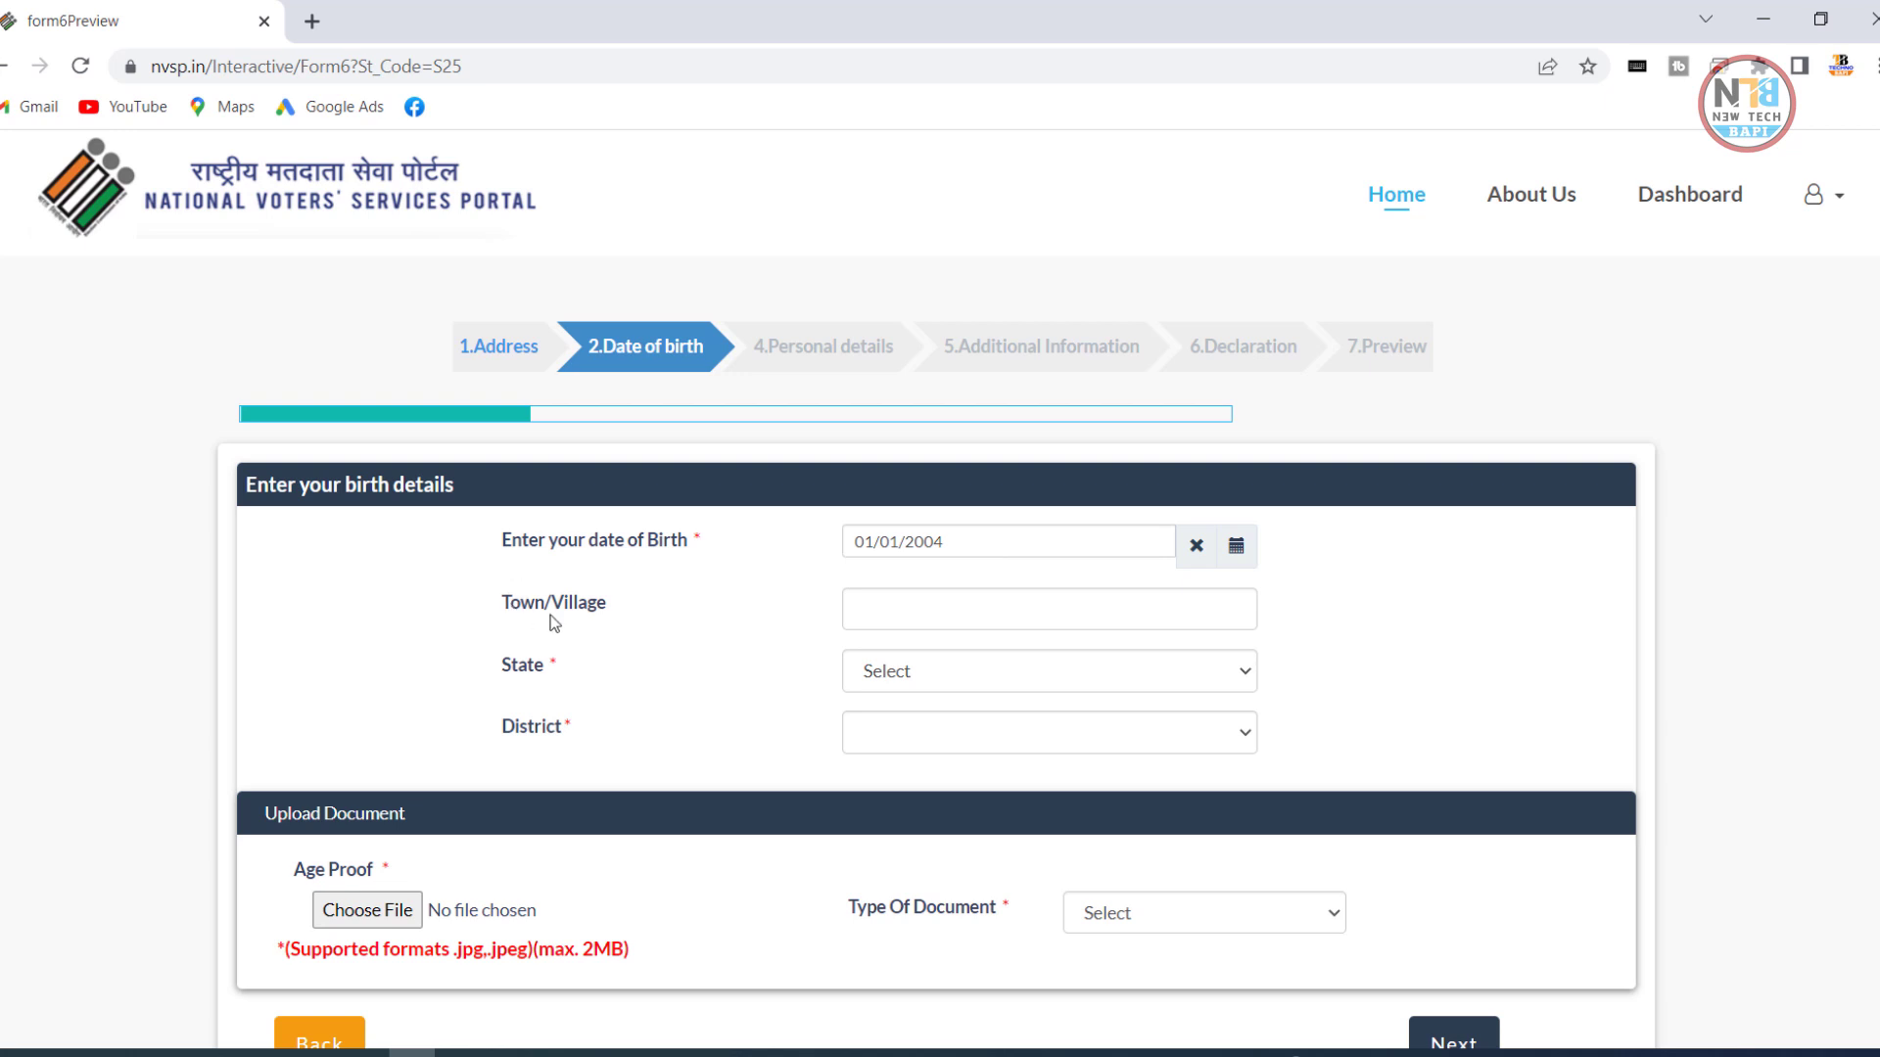
left_click(990, 601)
type("utyhthfgjh")
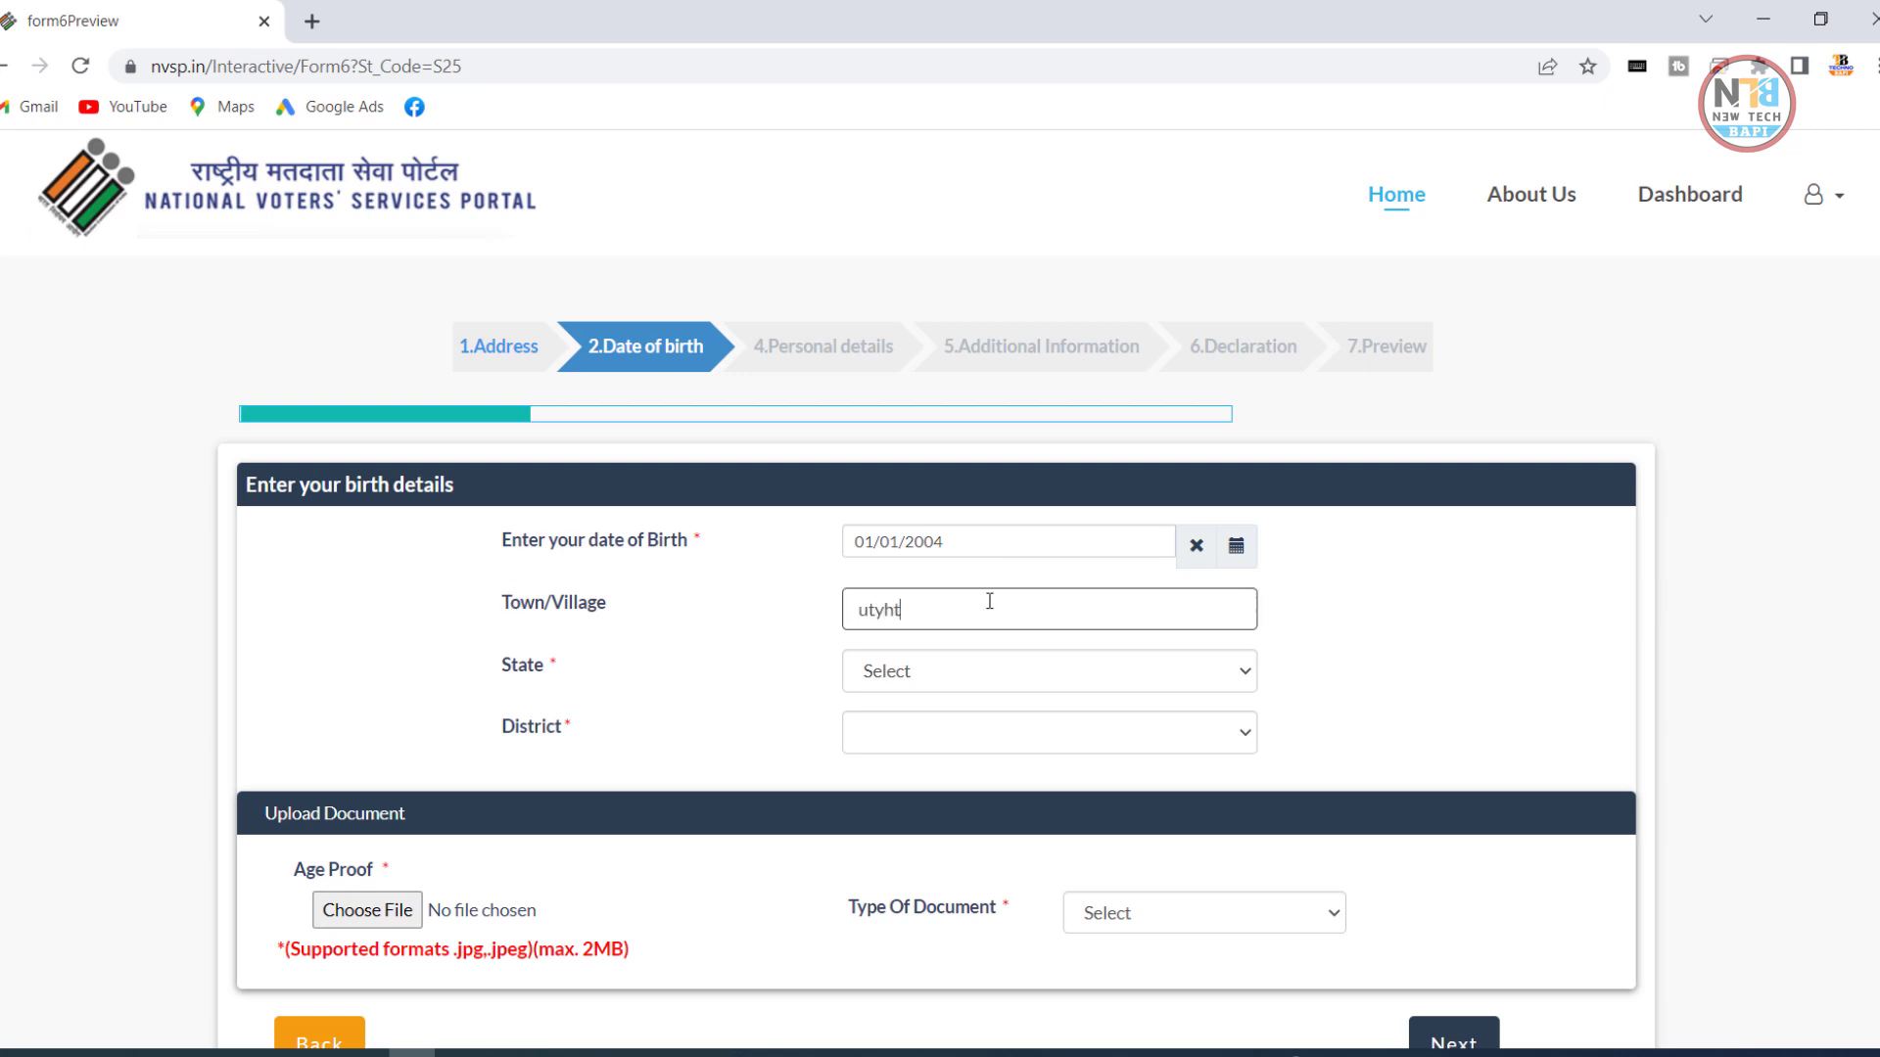
Set the state of birth to West Bengal and the district to BANKURA in the birth details.
left_click(982, 674)
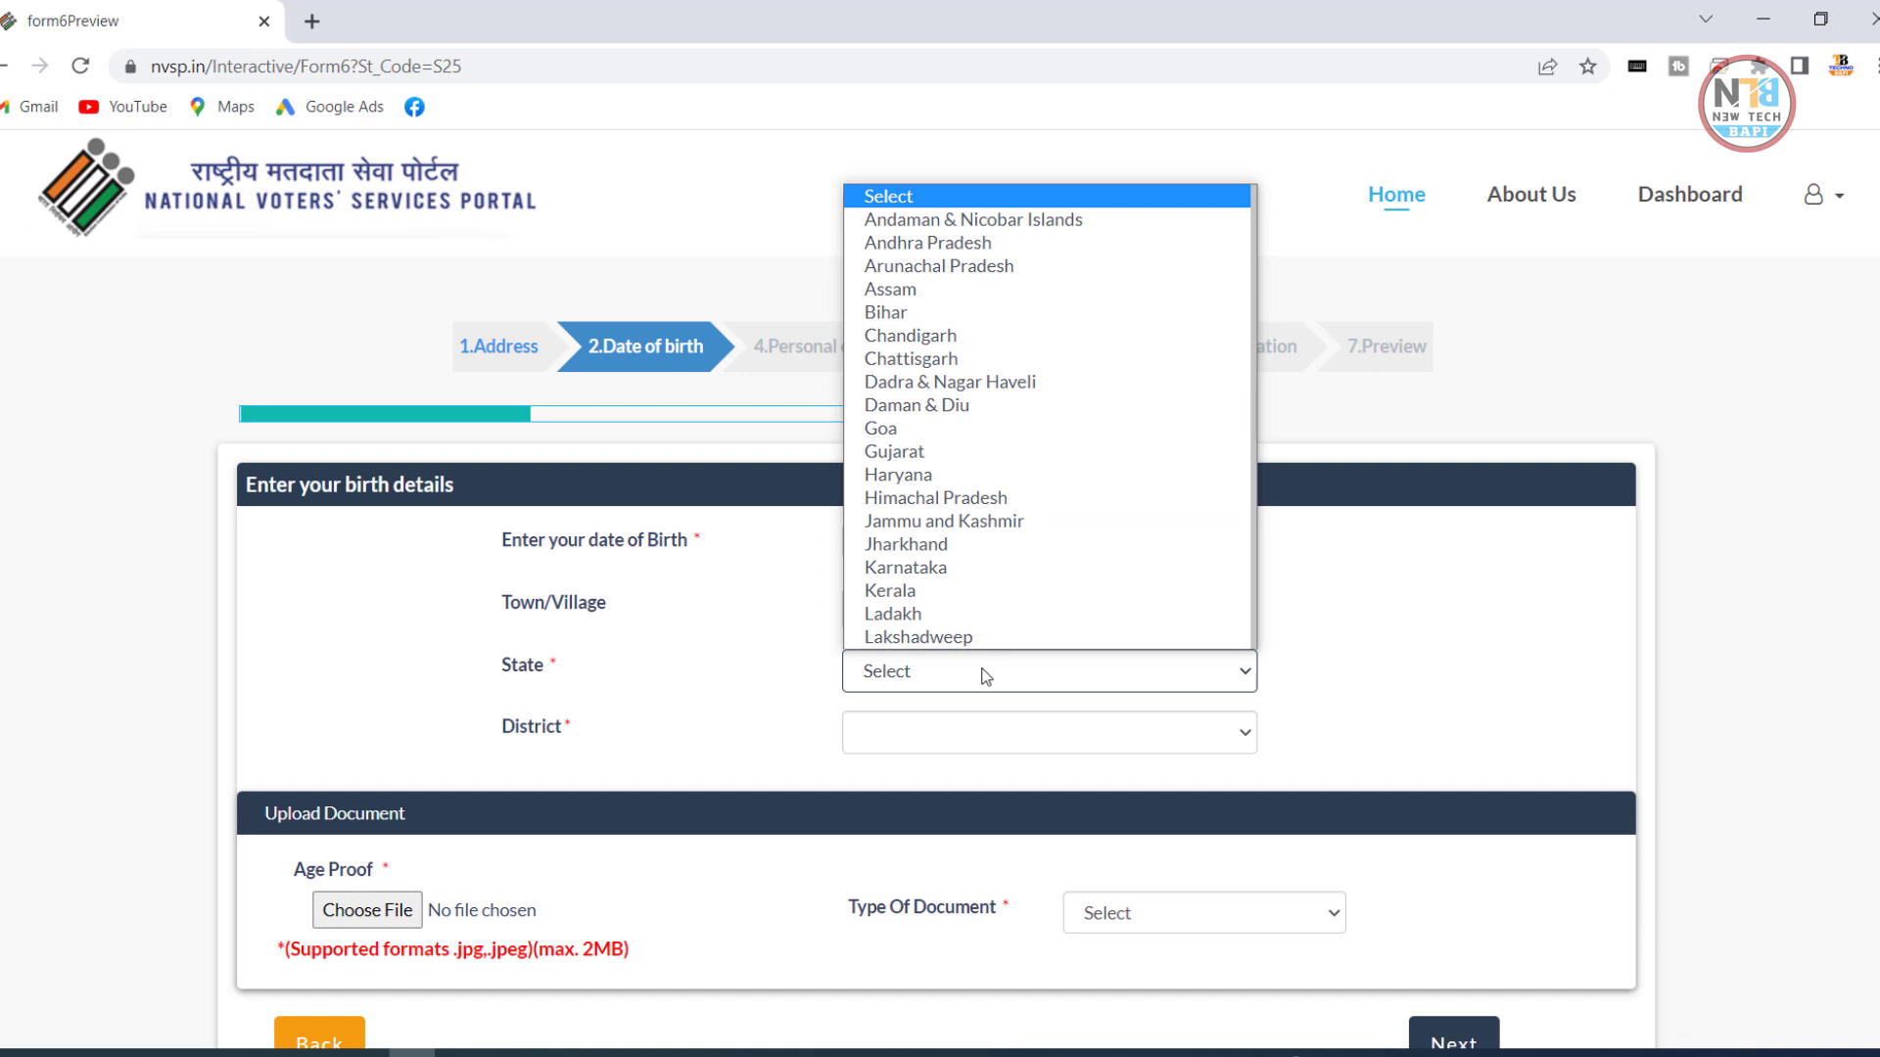
key("w")
key("Return")
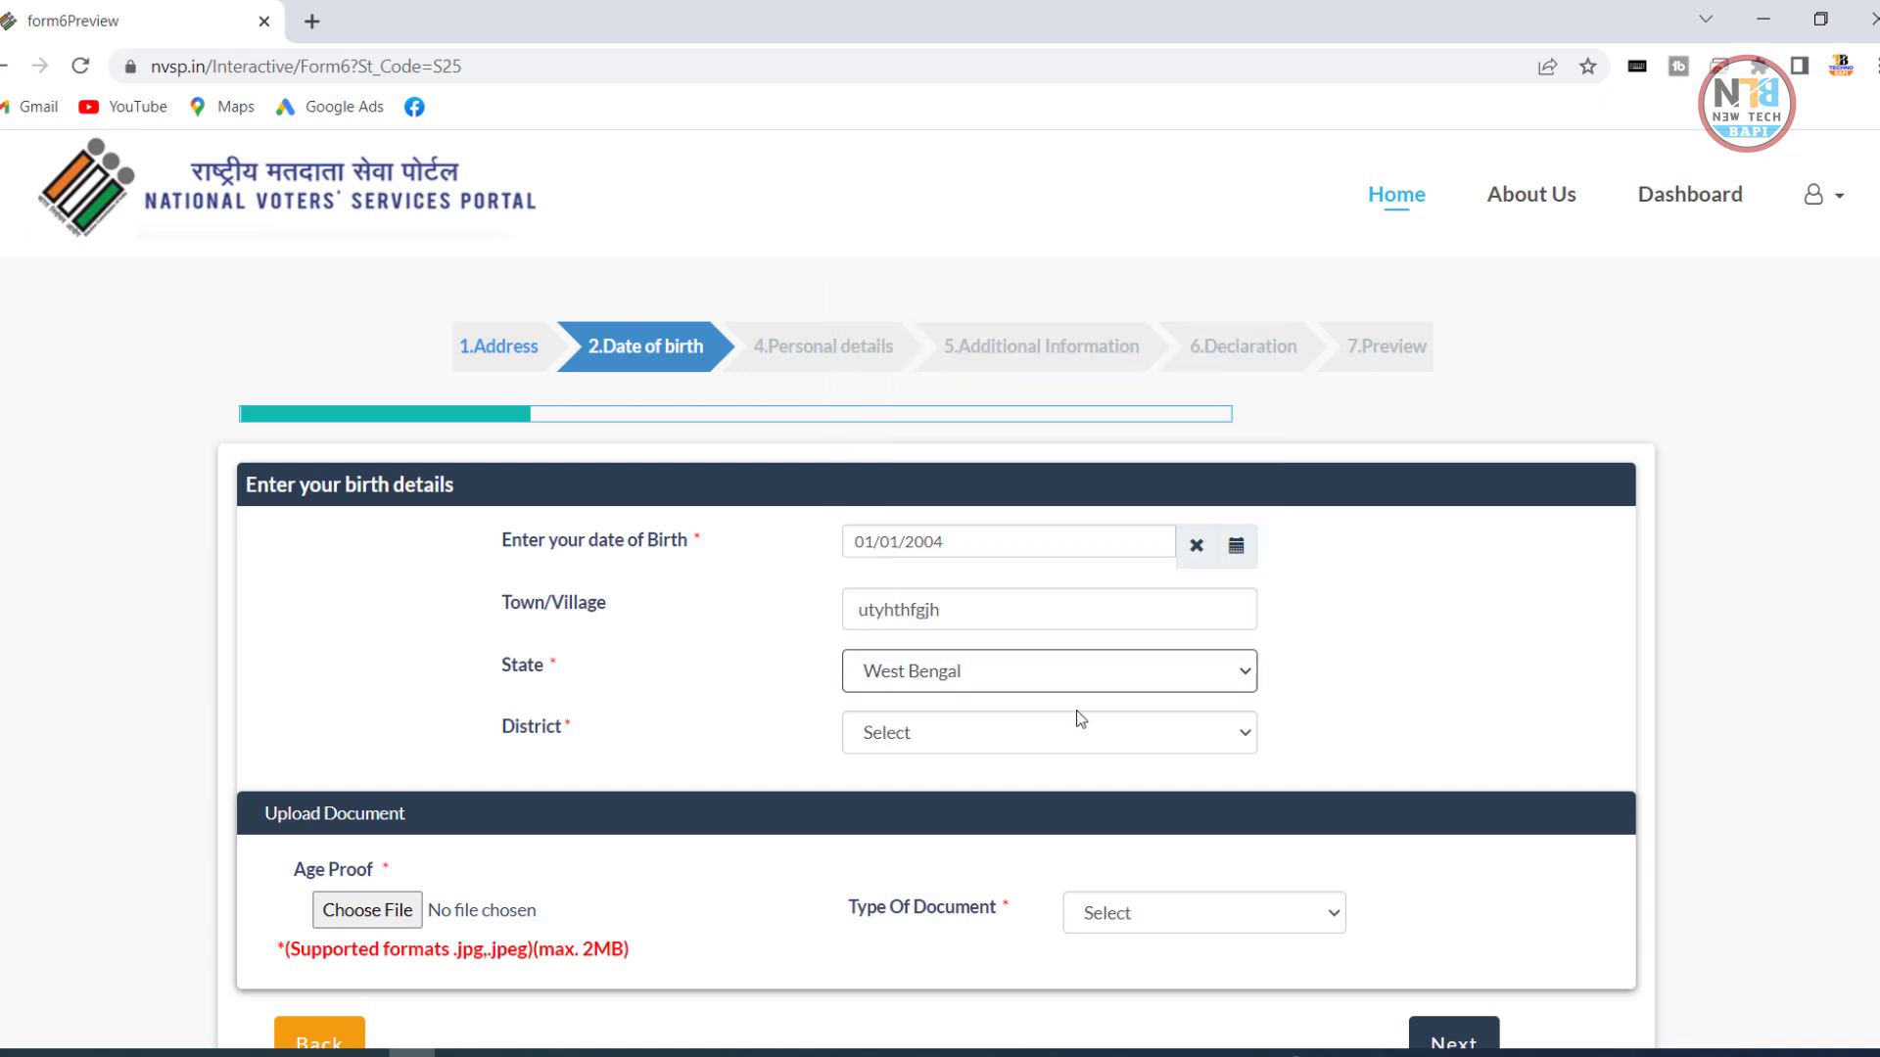
left_click(1073, 735)
key("b")
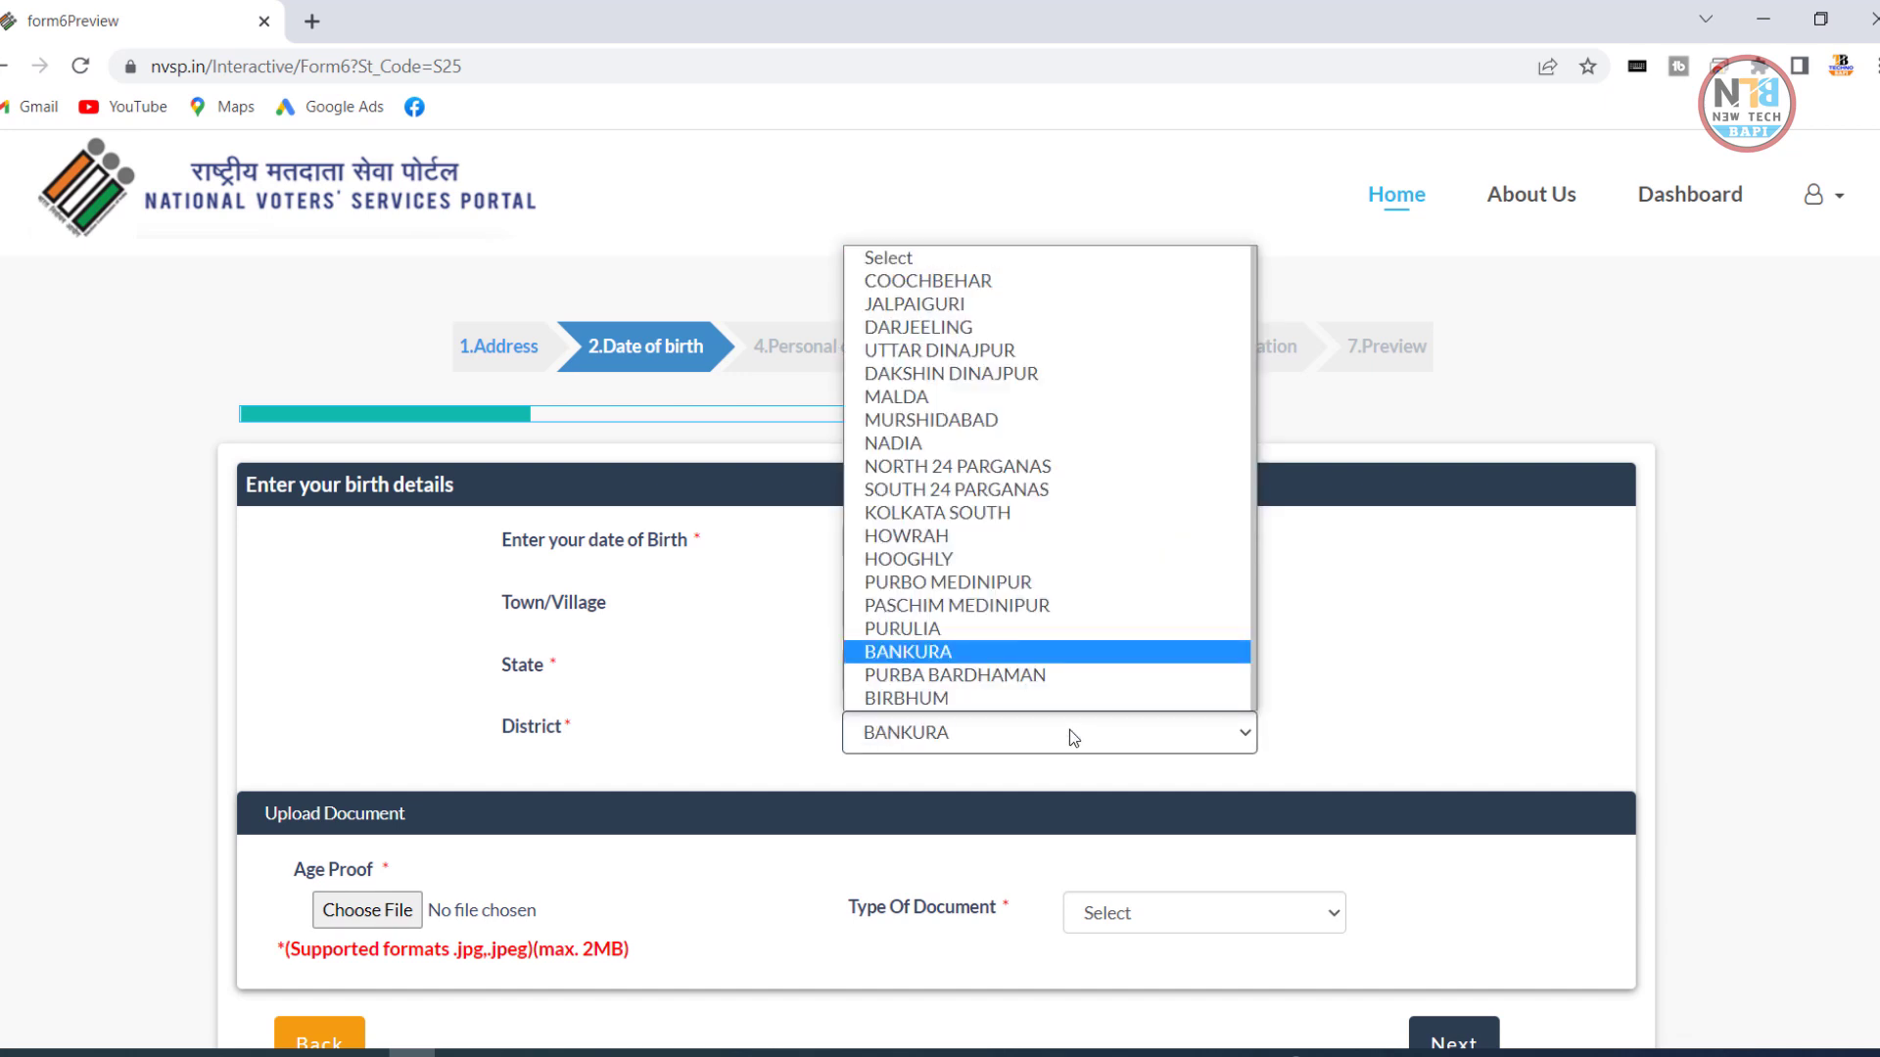
key("Return")
Attach a JPEG image as the age proof with document type Aadhaar, and proceed to the Personal details section.
scroll(1073, 737, "down", 3)
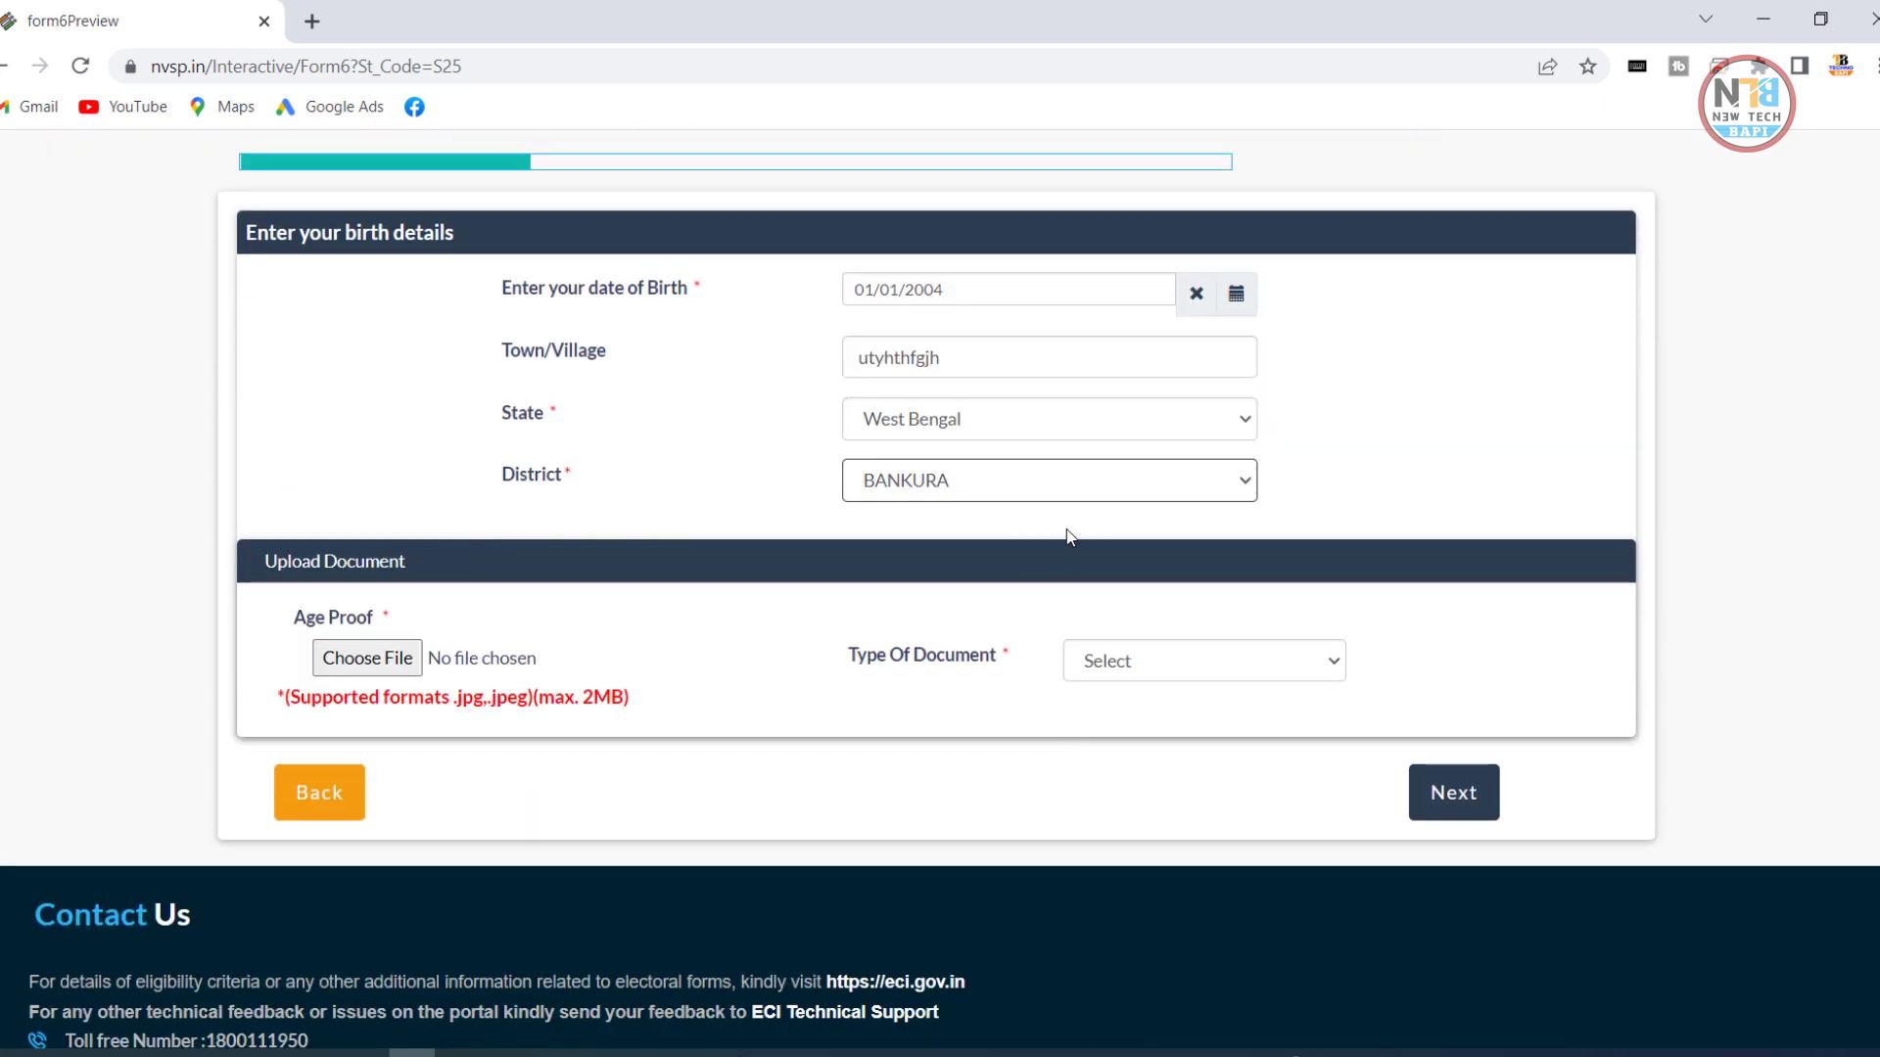
left_click(1268, 658)
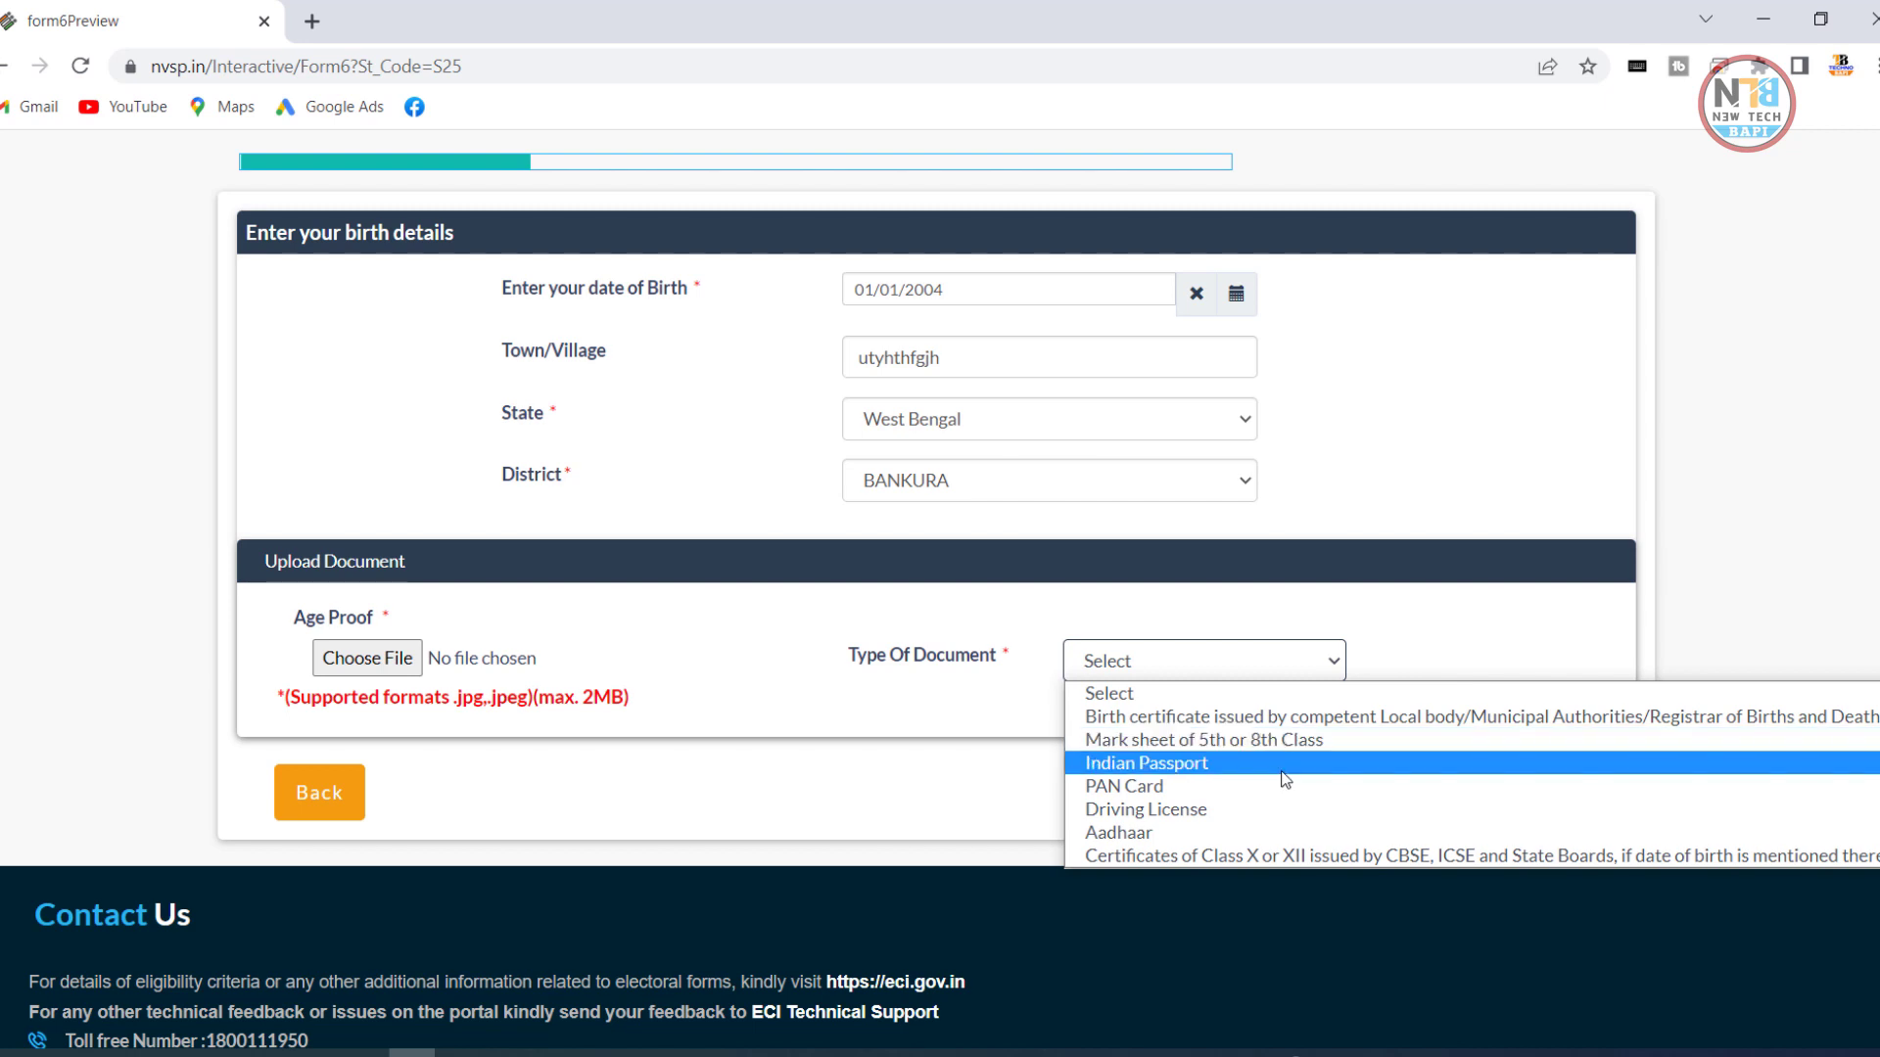
left_click(1249, 833)
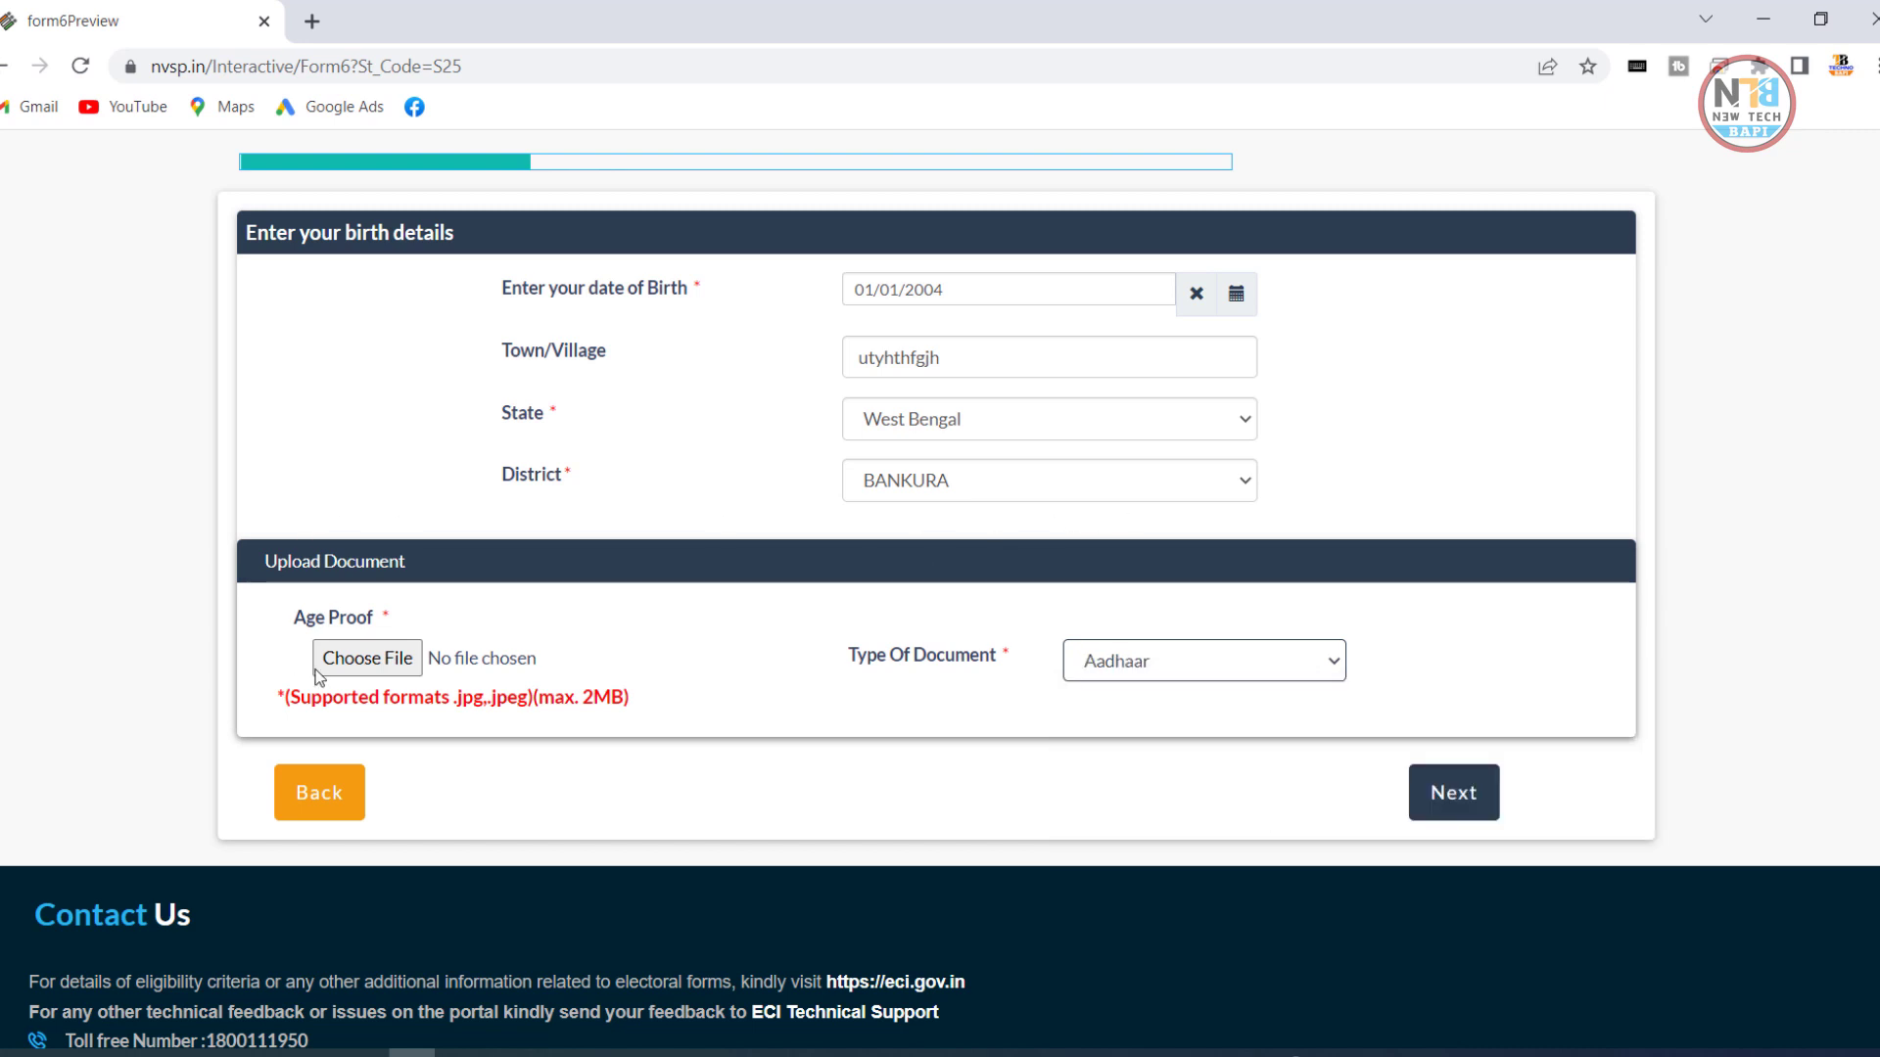
left_click(365, 658)
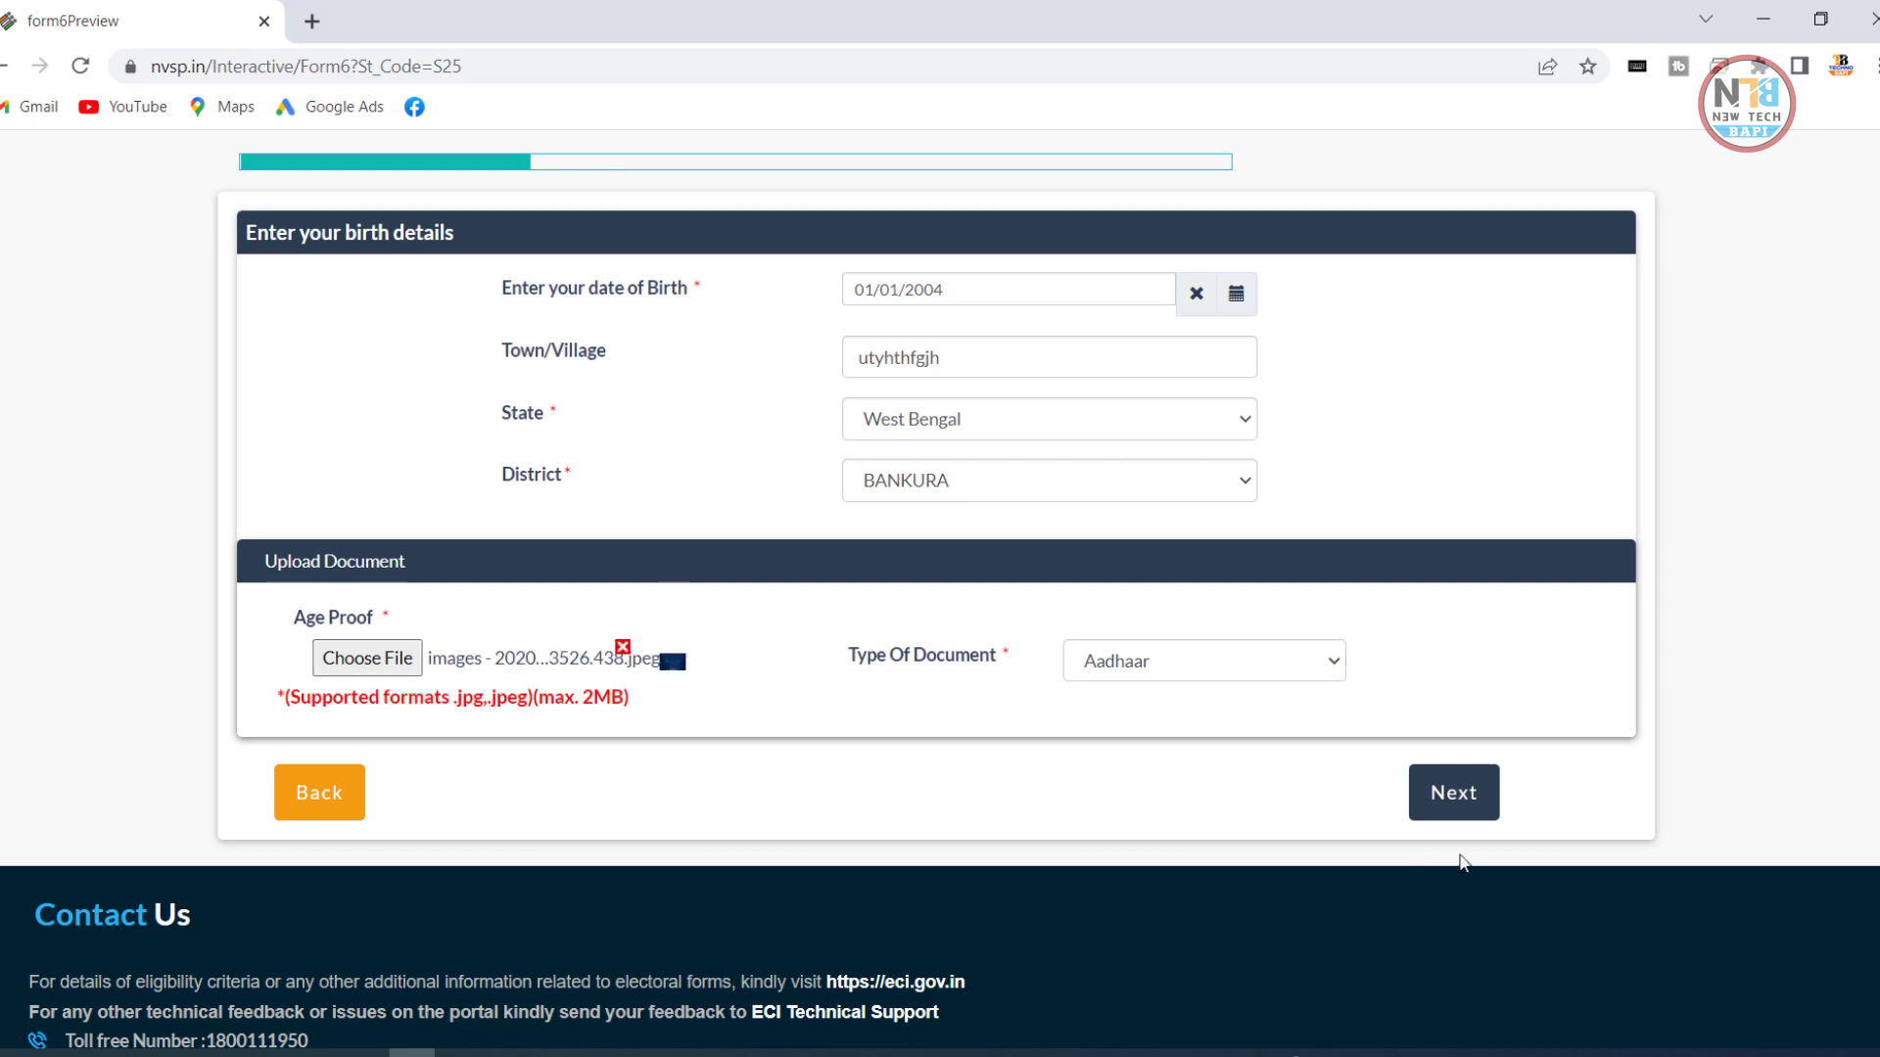
left_click(1466, 795)
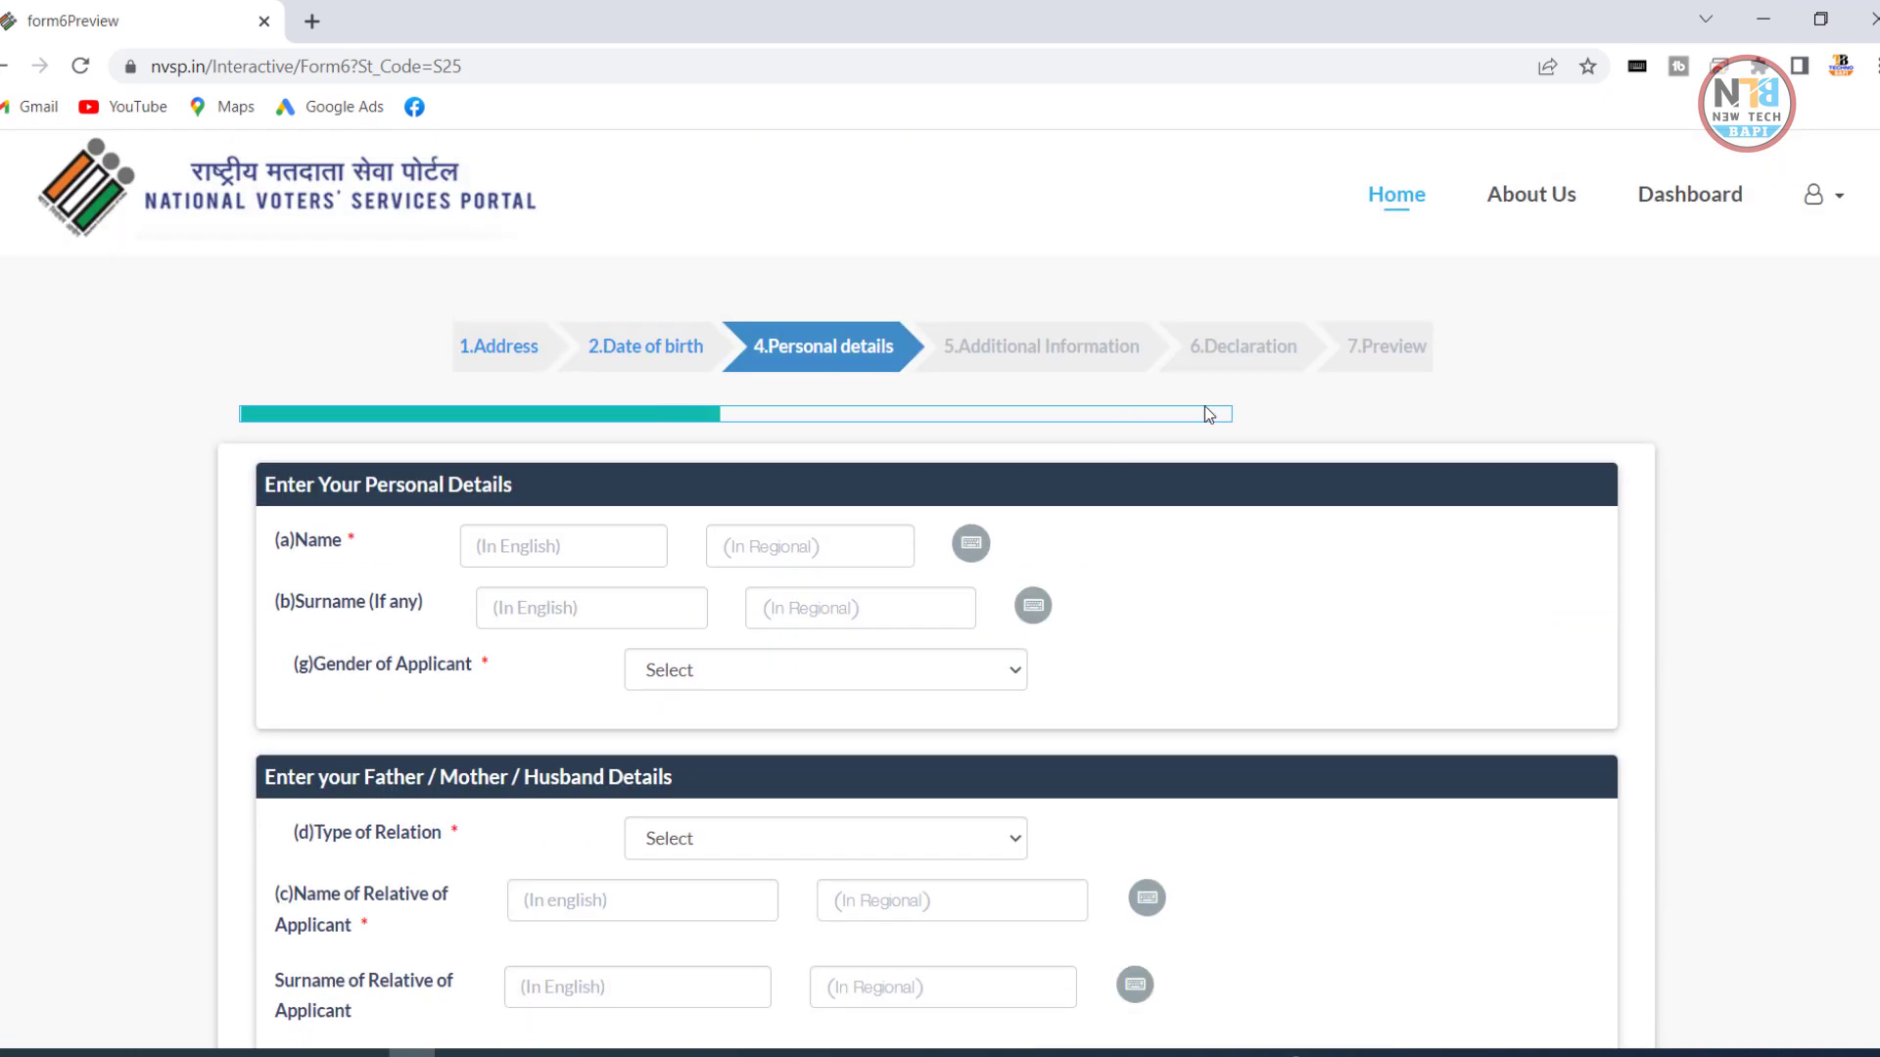
Fill in the applicant's name and surname in English and the regional language, and set the gender to Male.
left_click(509, 546)
type("gfhhty")
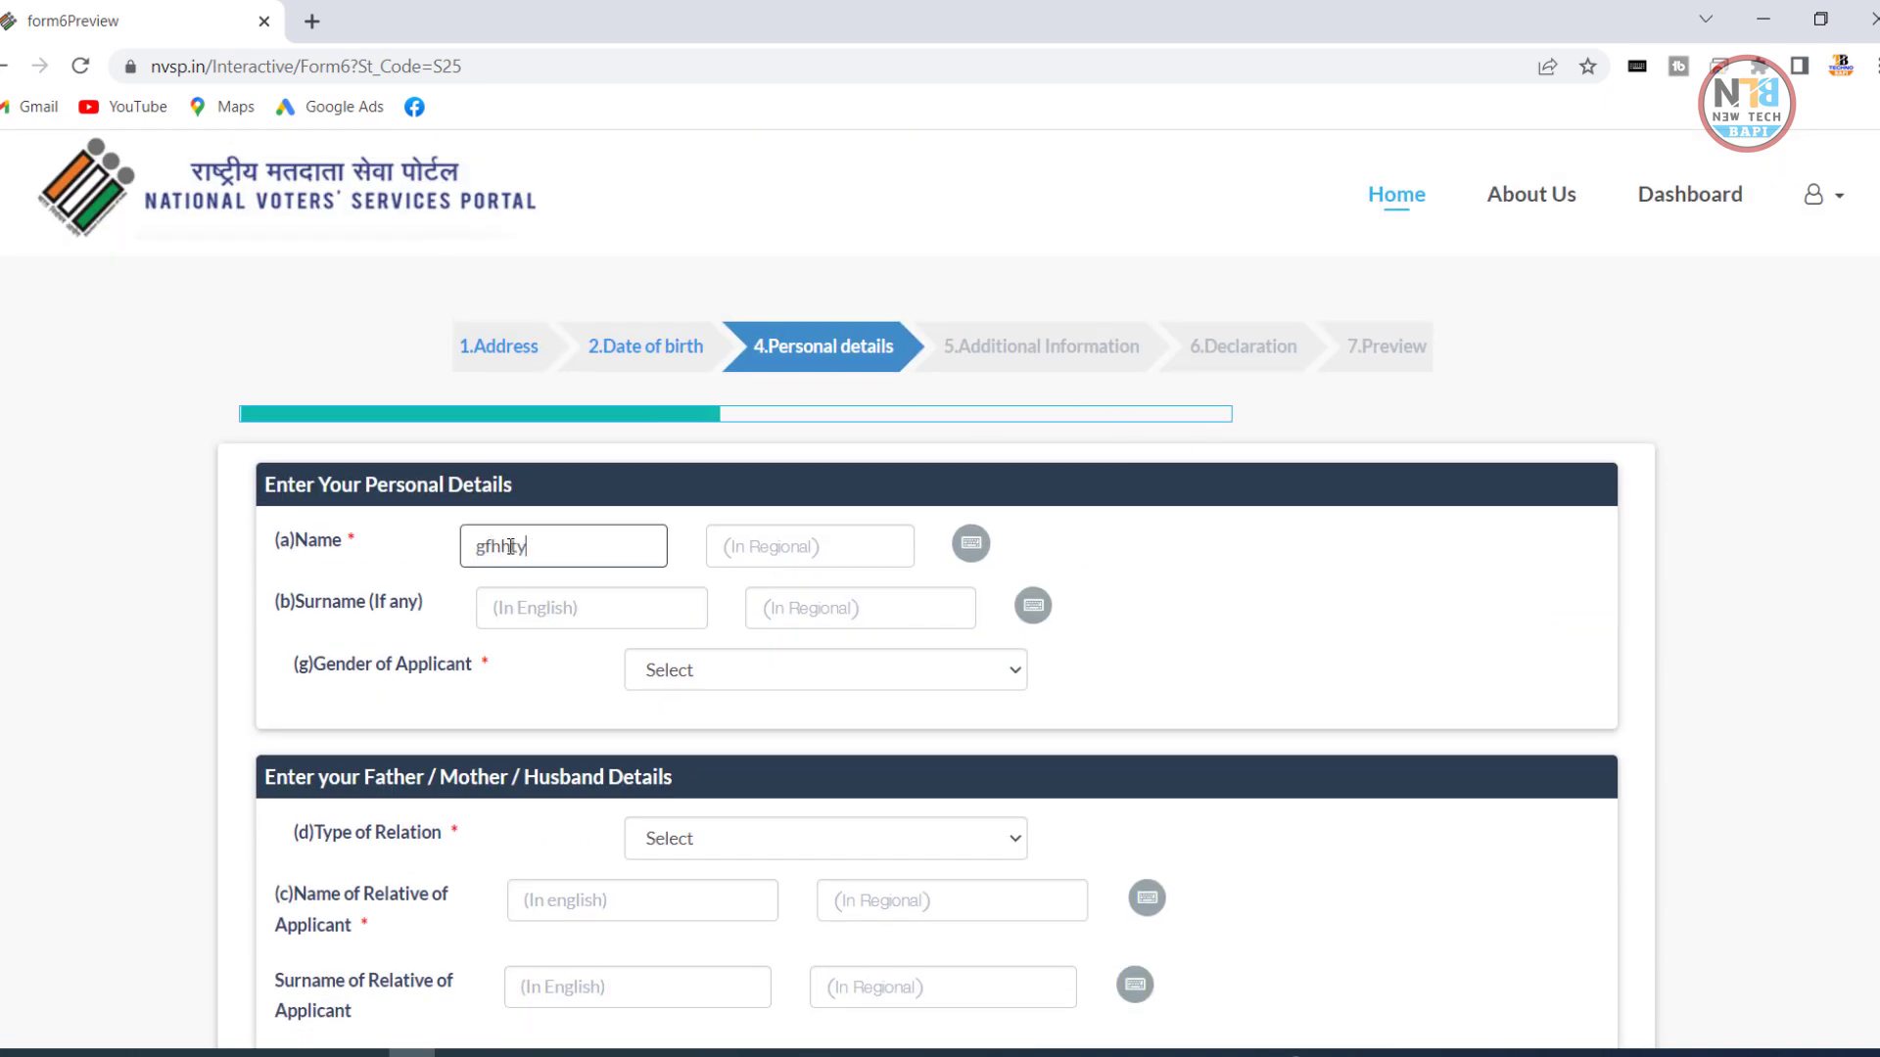
type("dffgfd")
left_click(832, 548)
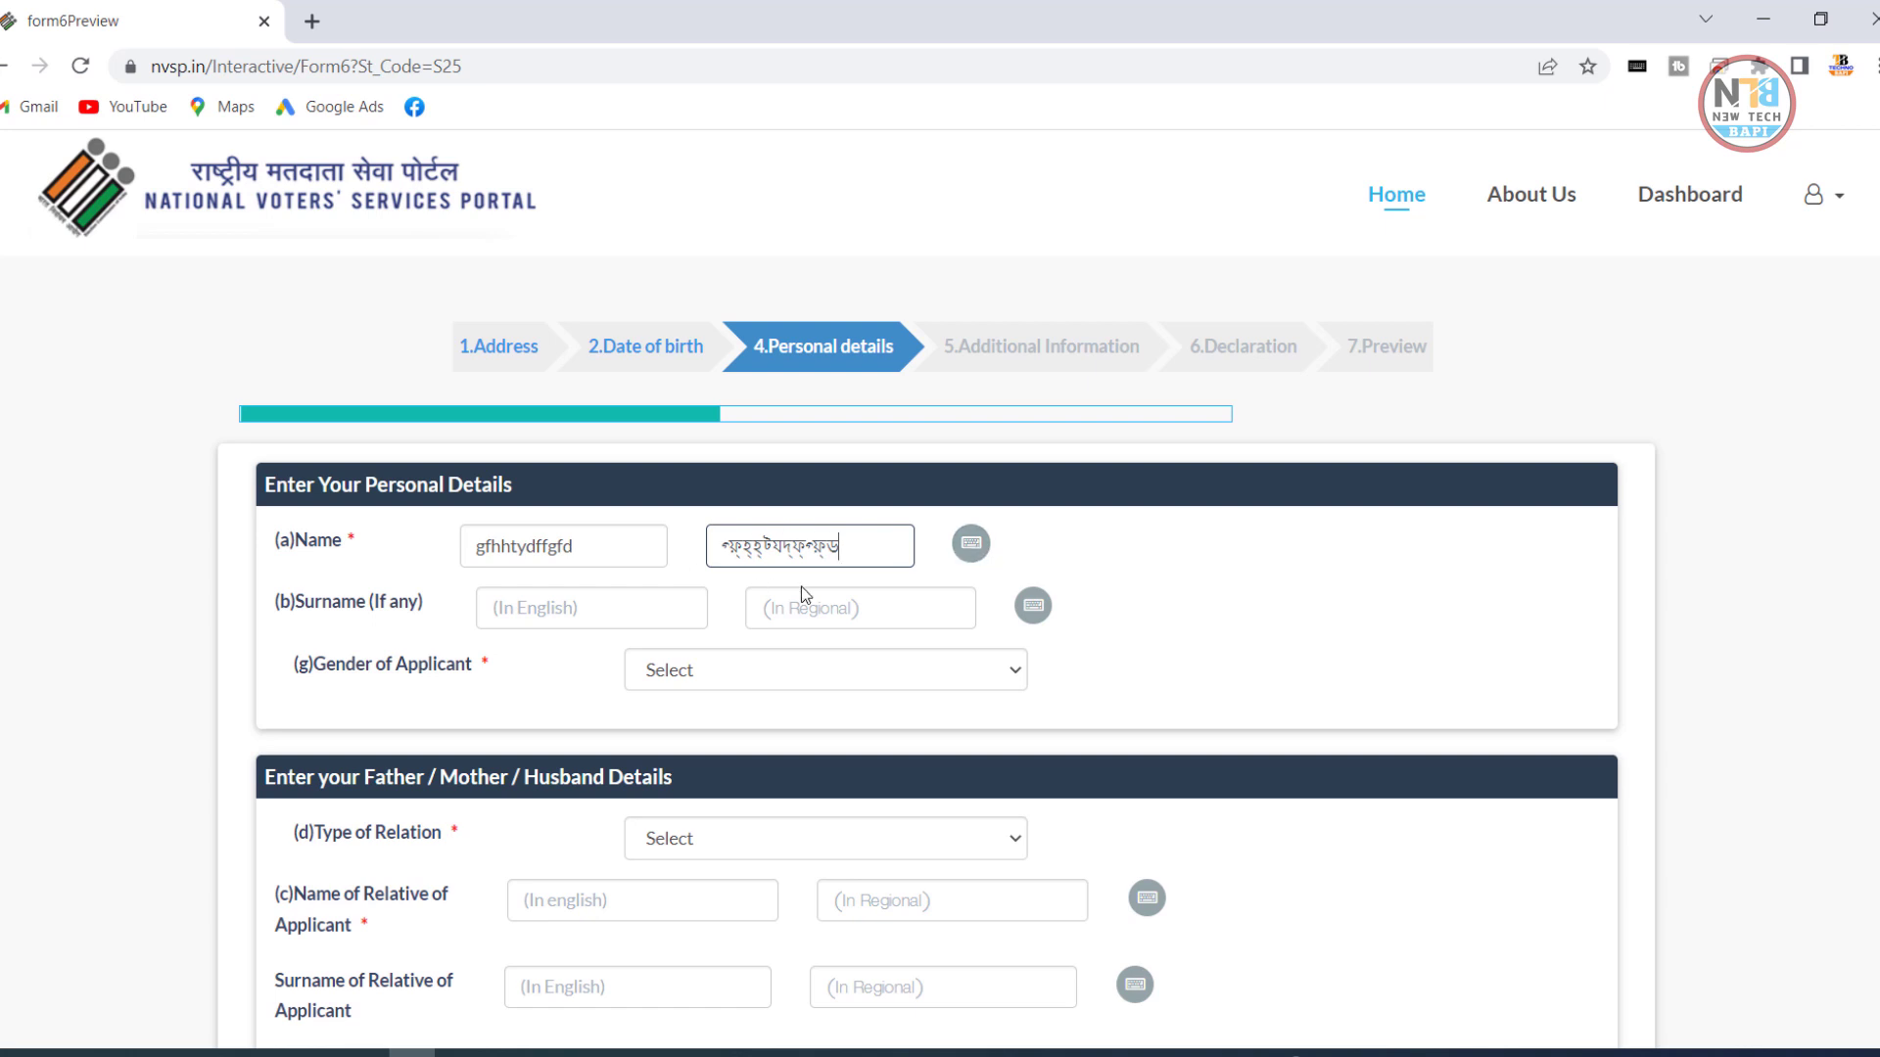
left_click(563, 606)
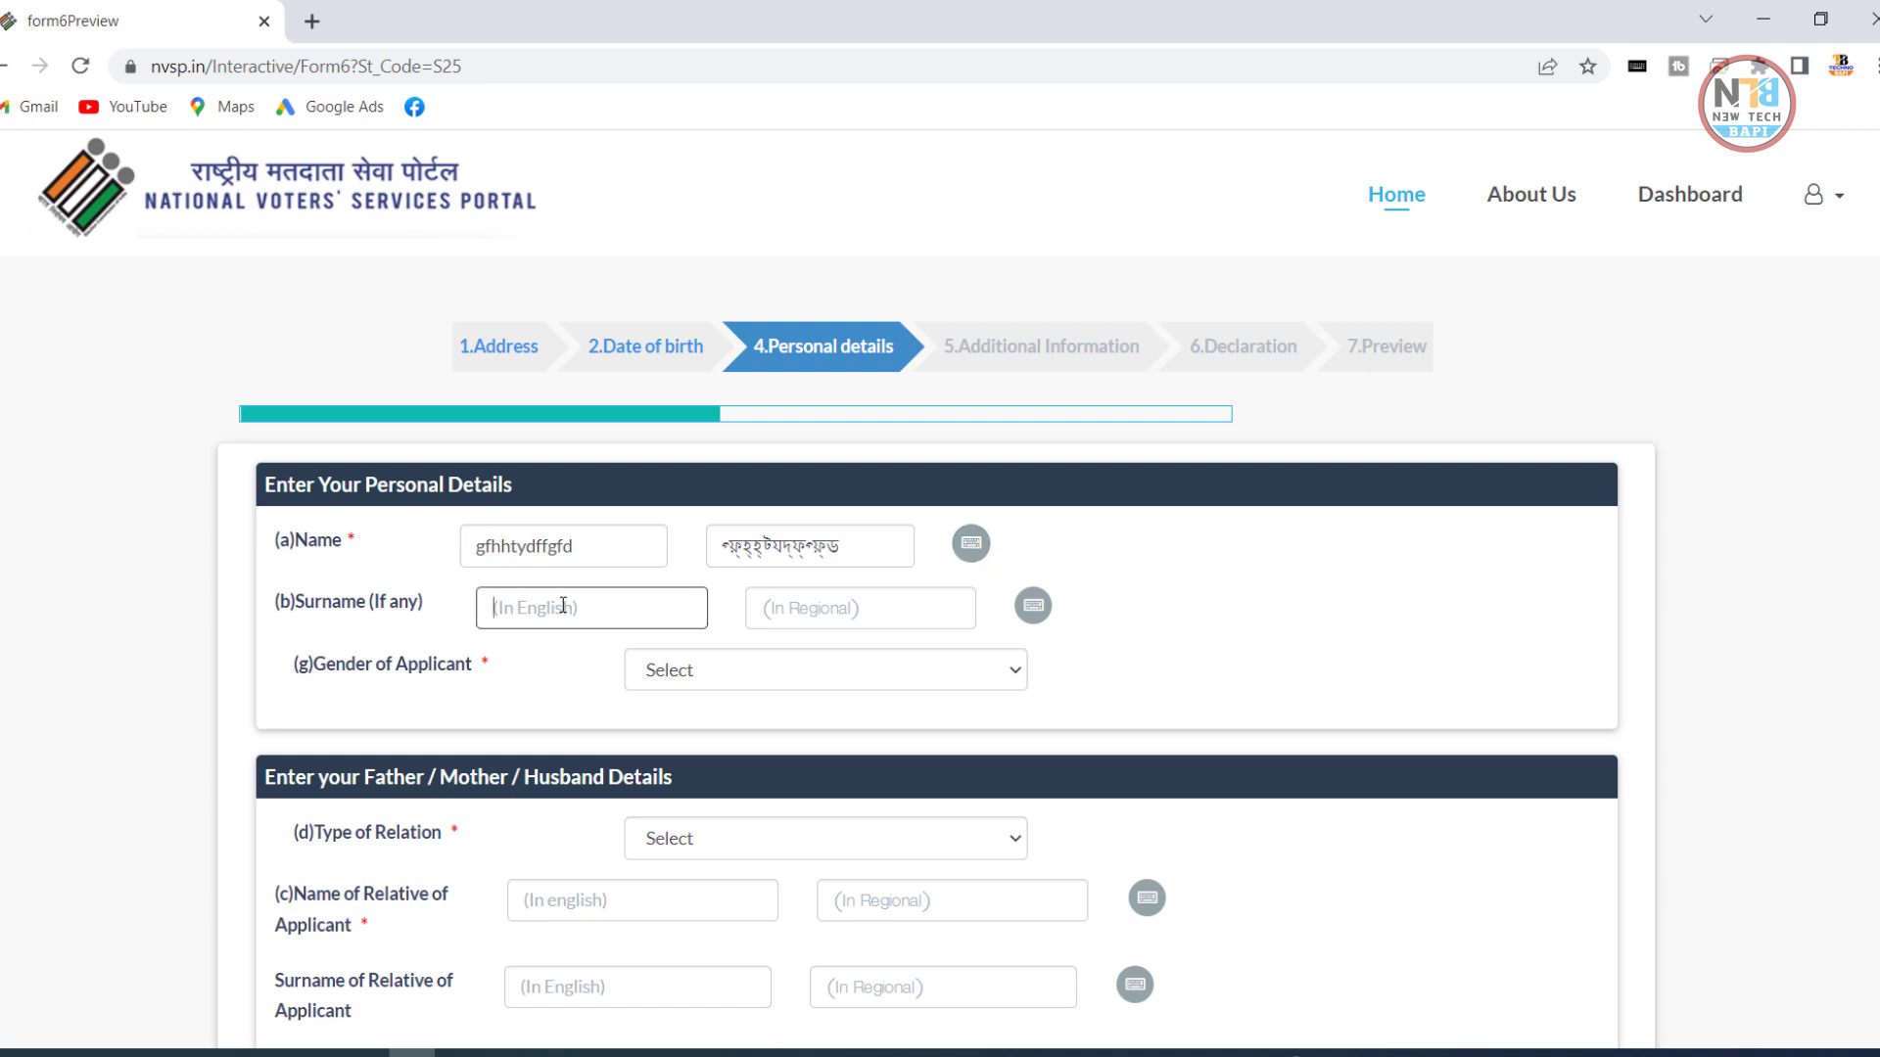
type("bvnfgnthfhbg")
left_click(852, 612)
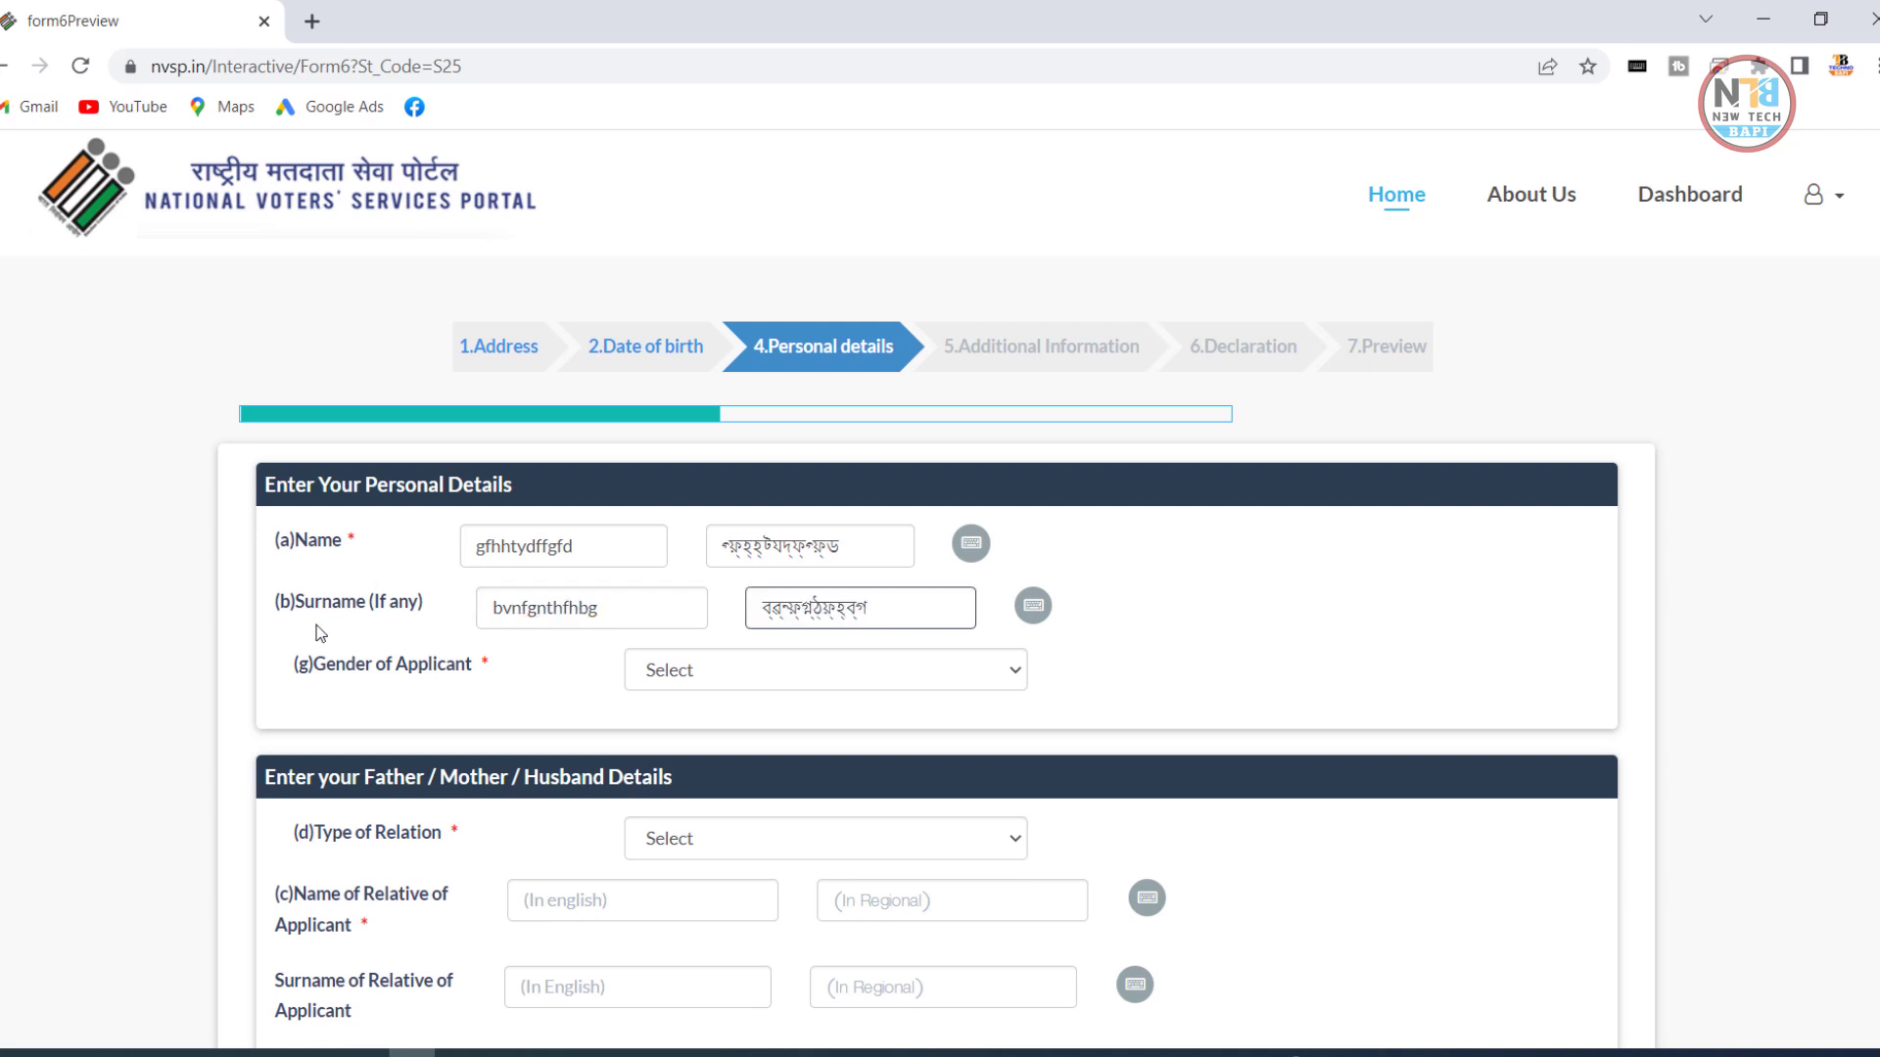
left_click(828, 681)
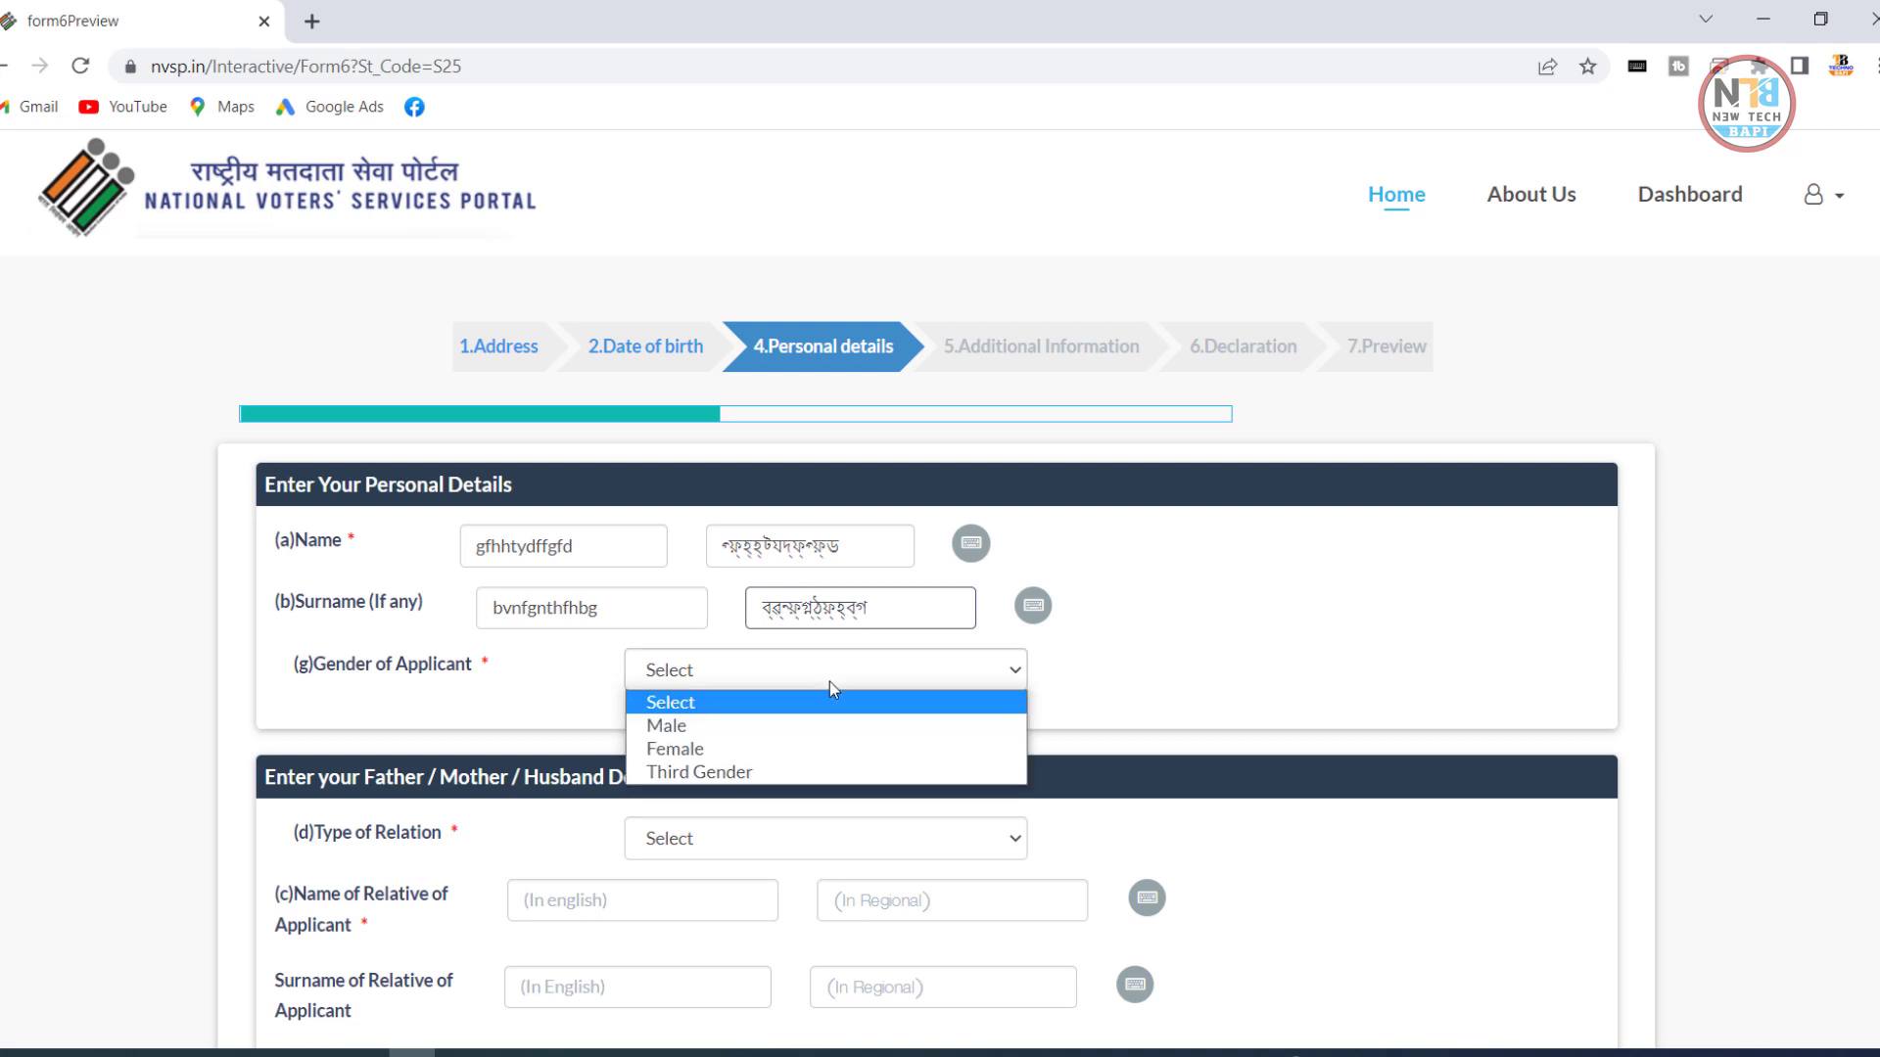
left_click(816, 727)
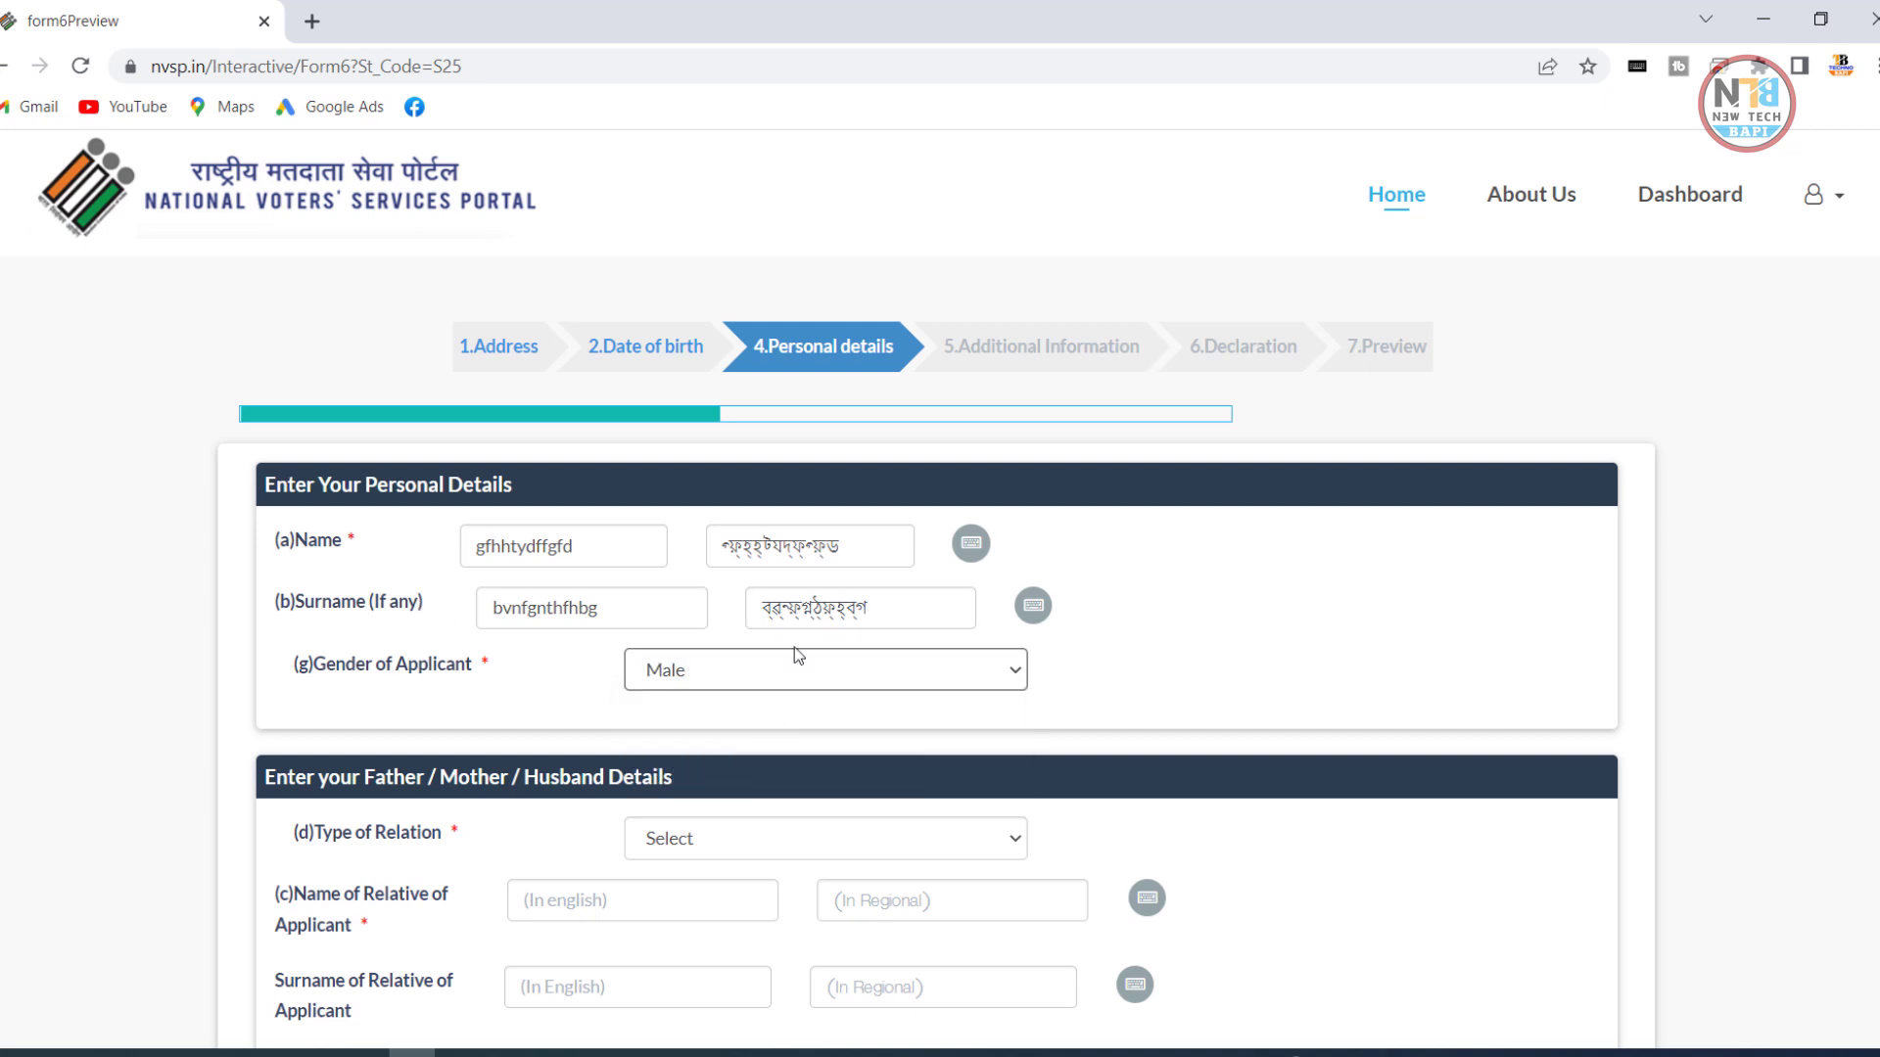
Set the type of relation to Father and fill in the relative's name and surname in English and the regional language.
scroll(797, 655, "down", 4)
scroll(391, 350, "up", 1)
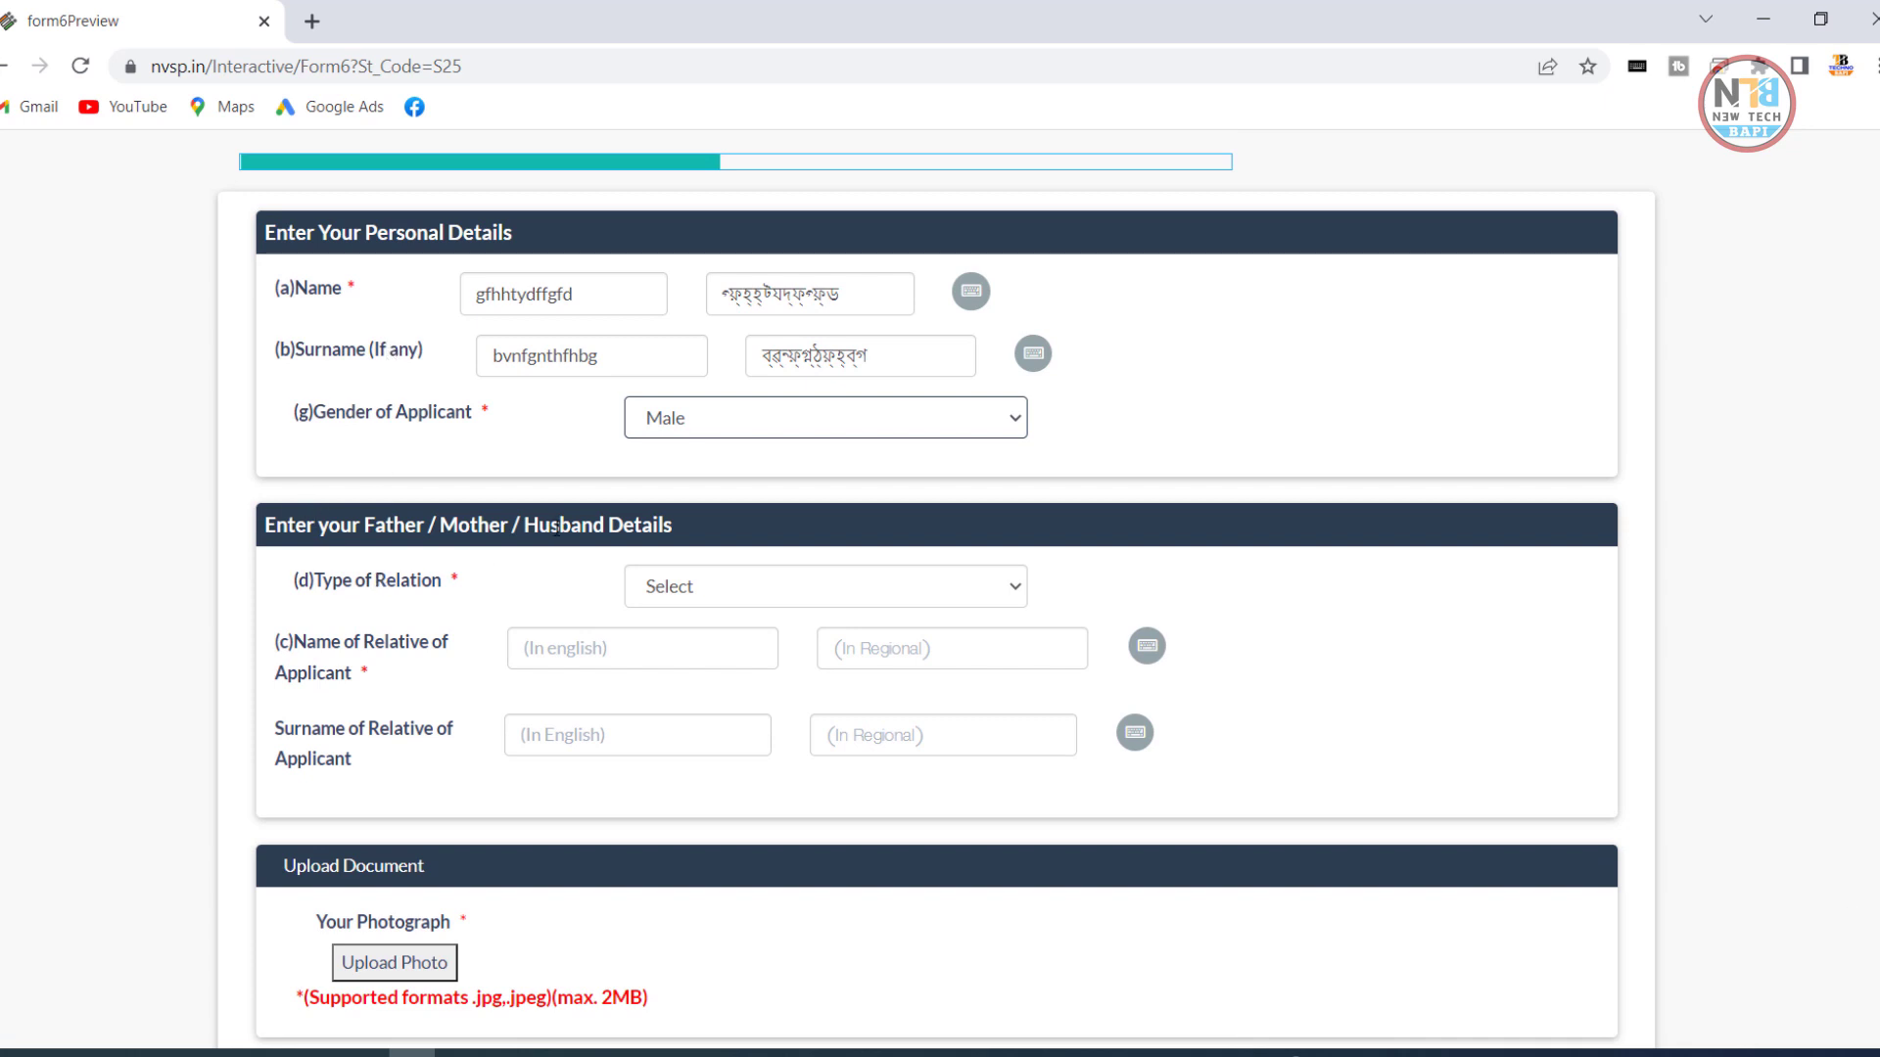
left_click(927, 599)
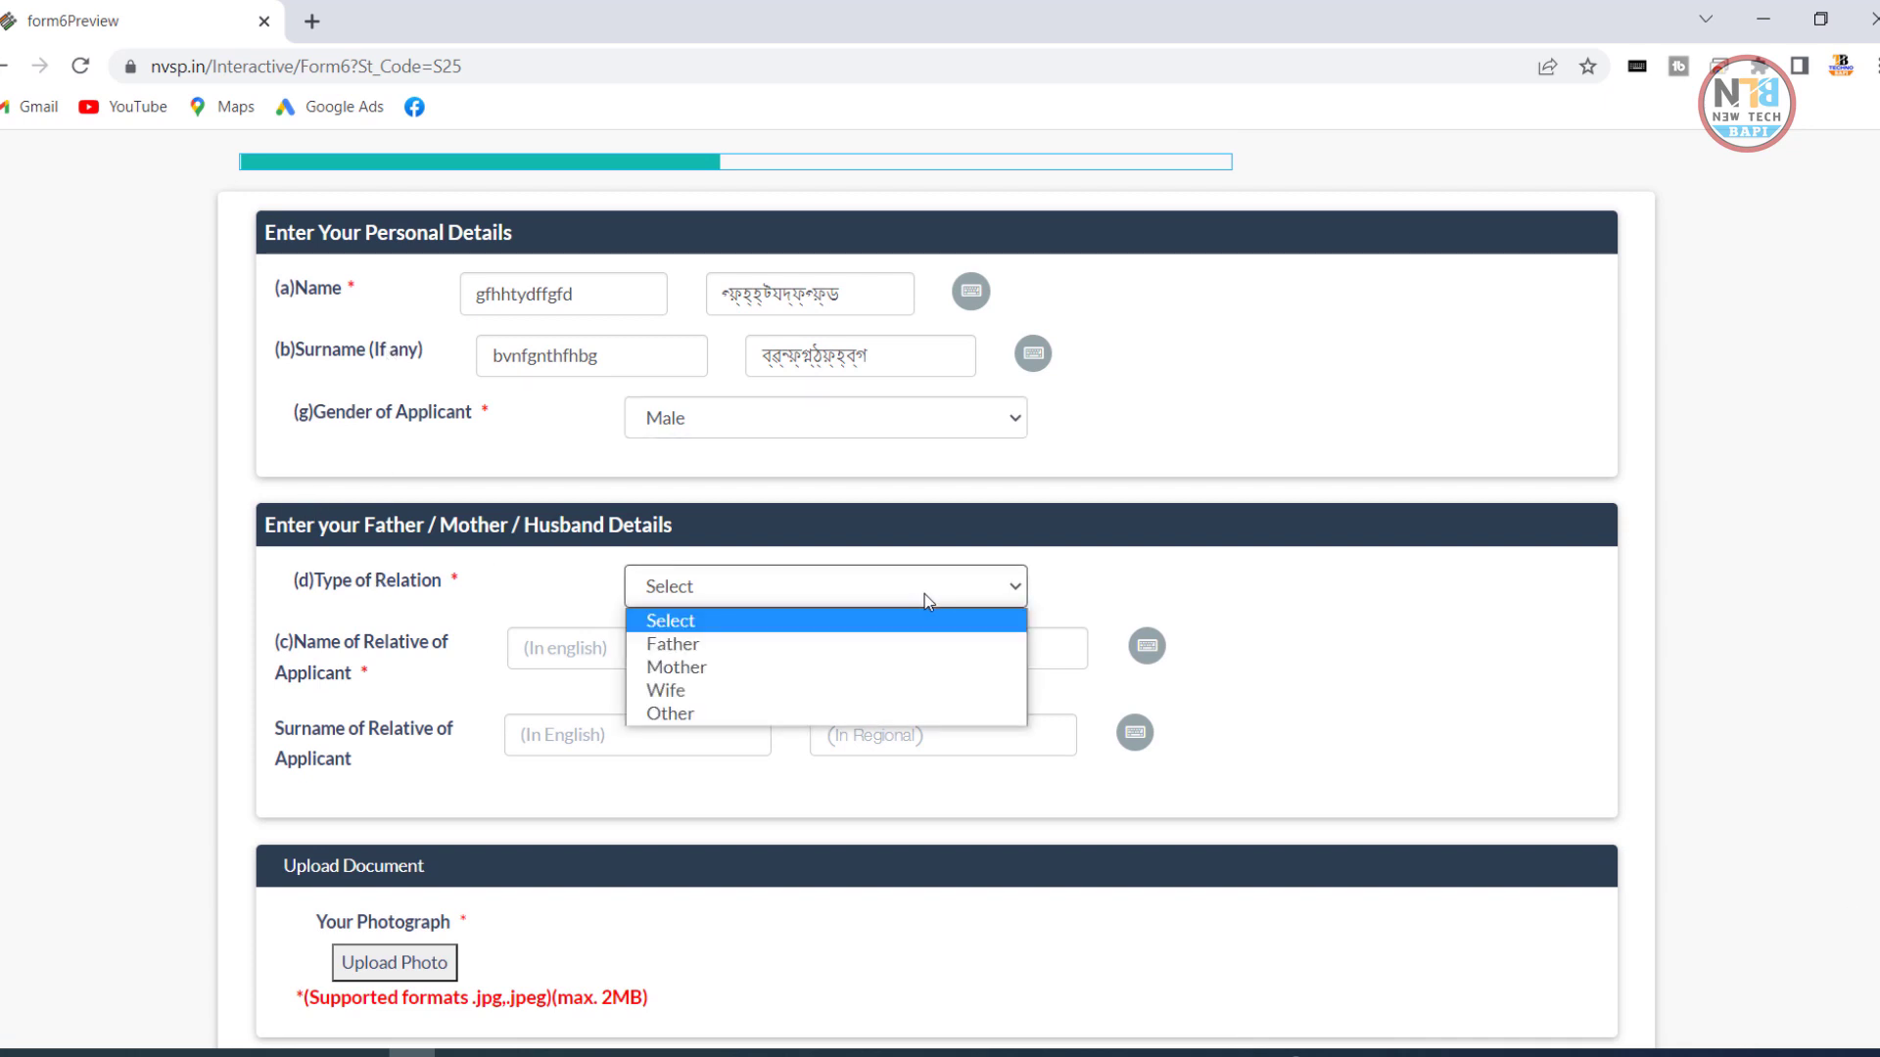
left_click(918, 645)
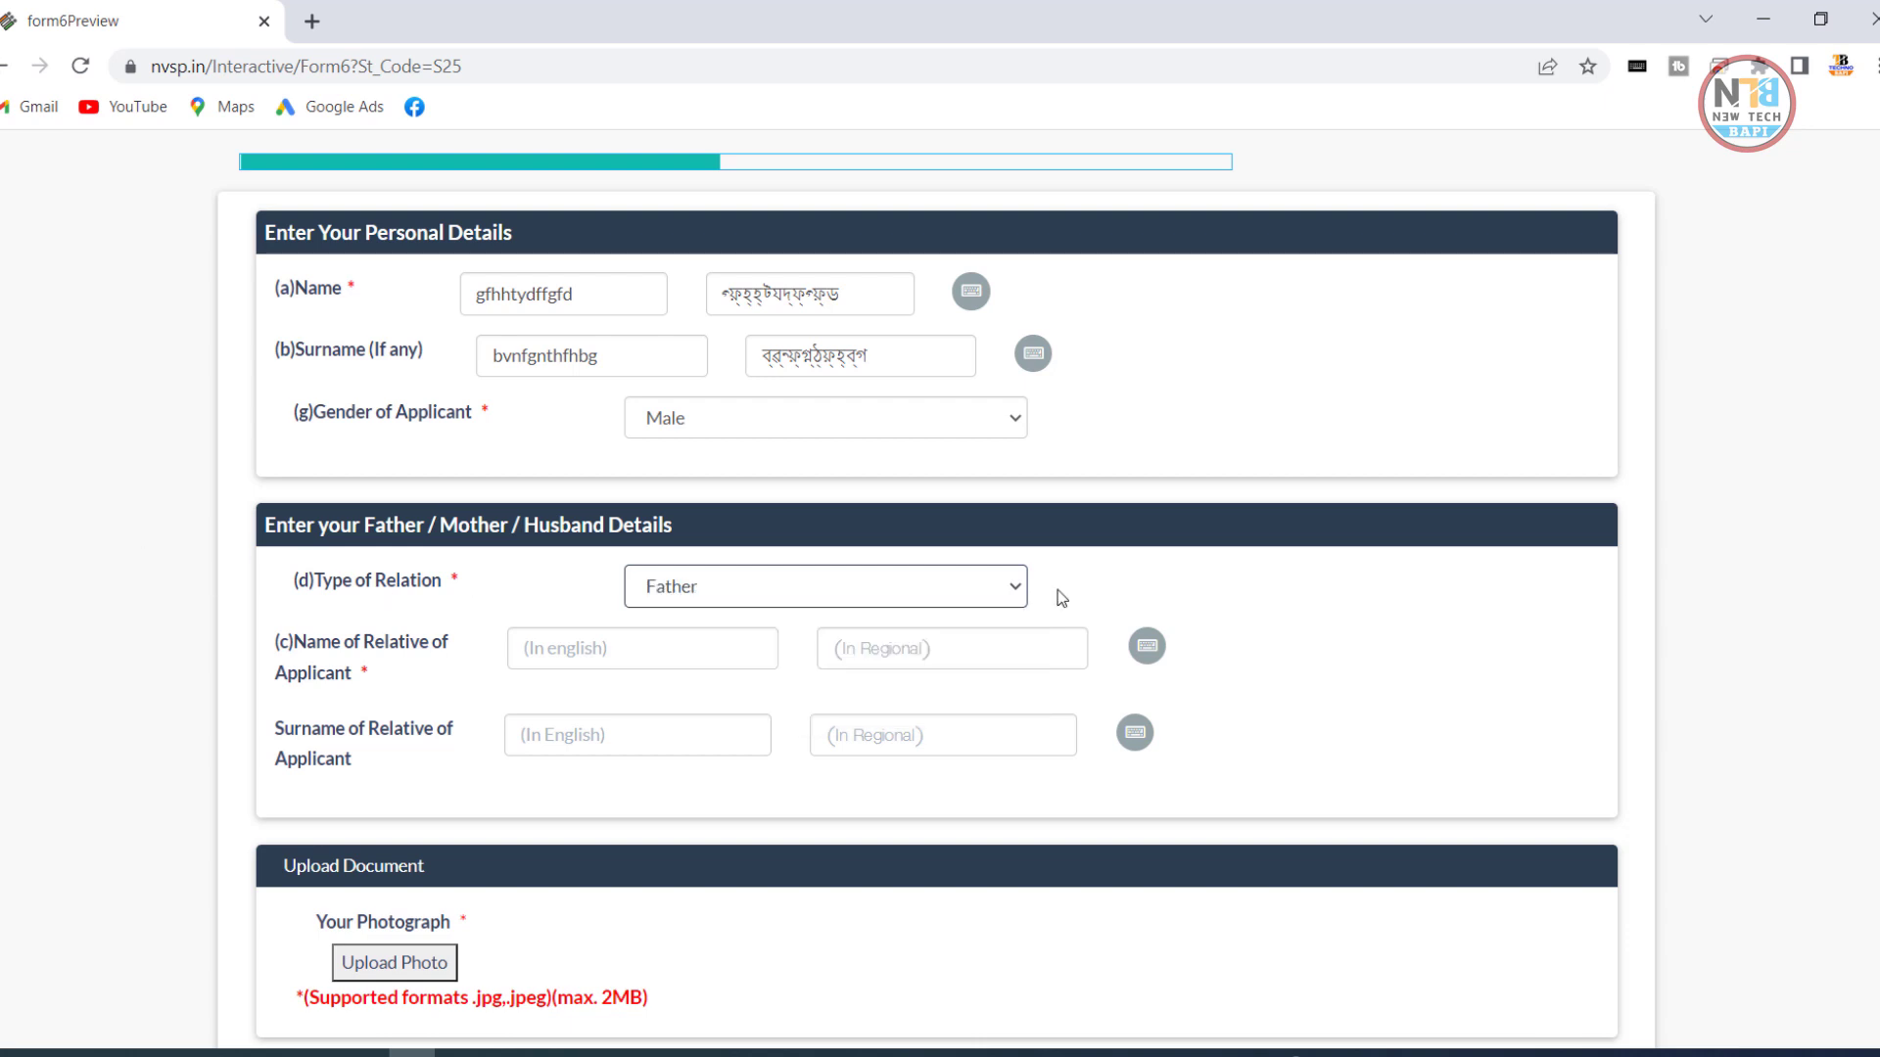
left_click(711, 651)
type("ghbfhfh")
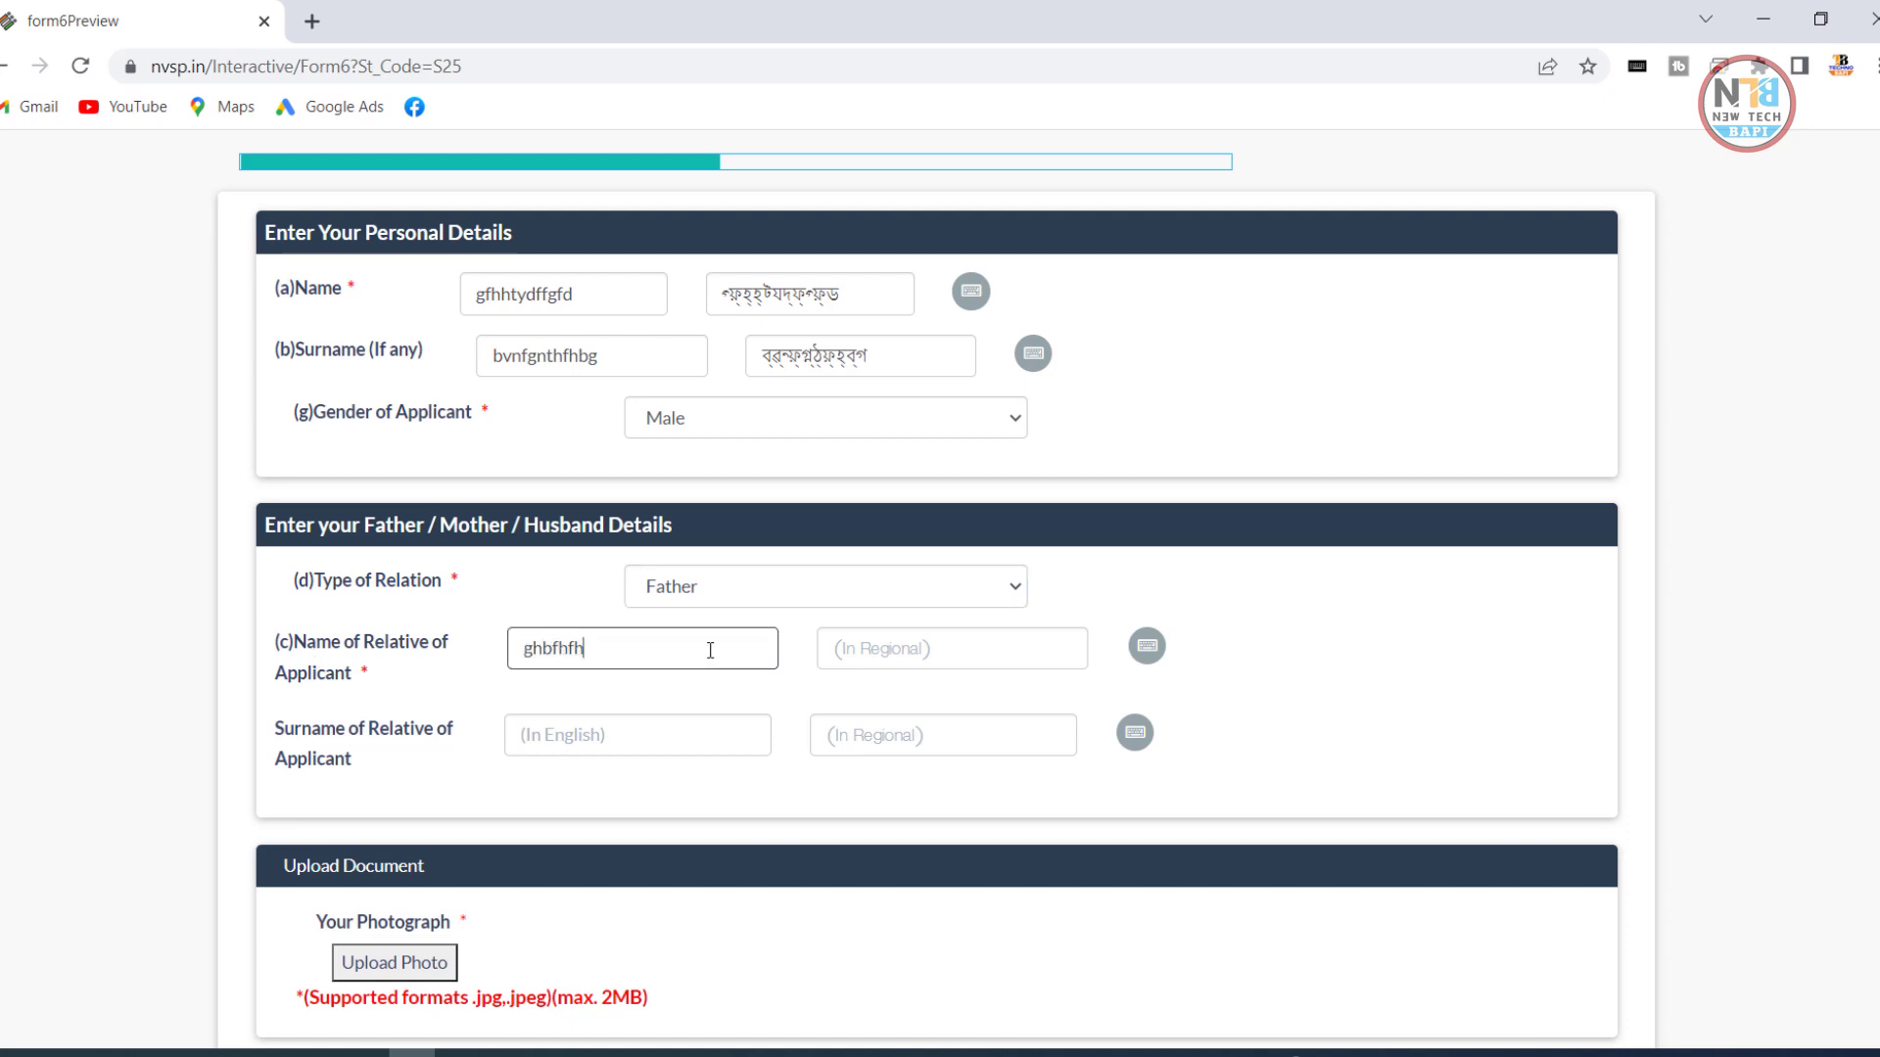
left_click(619, 737)
type("hfdhgfhg")
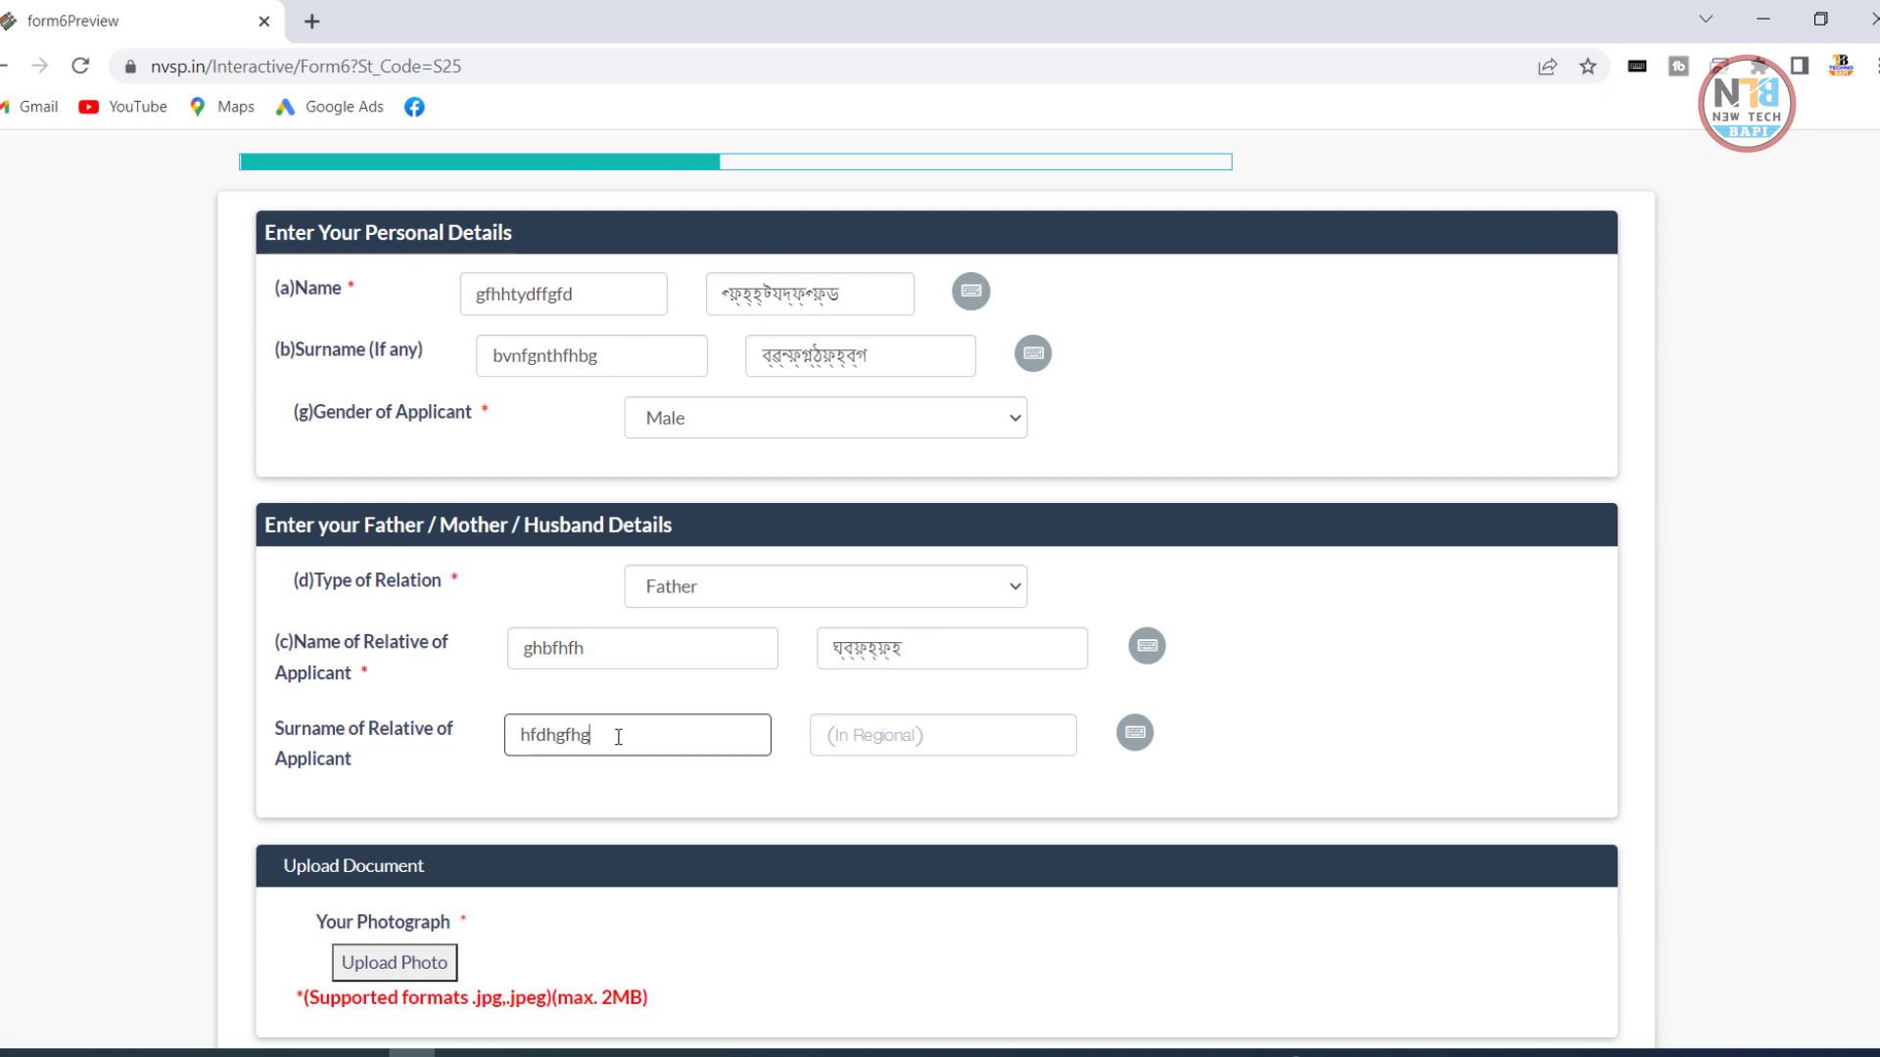
scroll(618, 737, "down", 4)
left_click(733, 668)
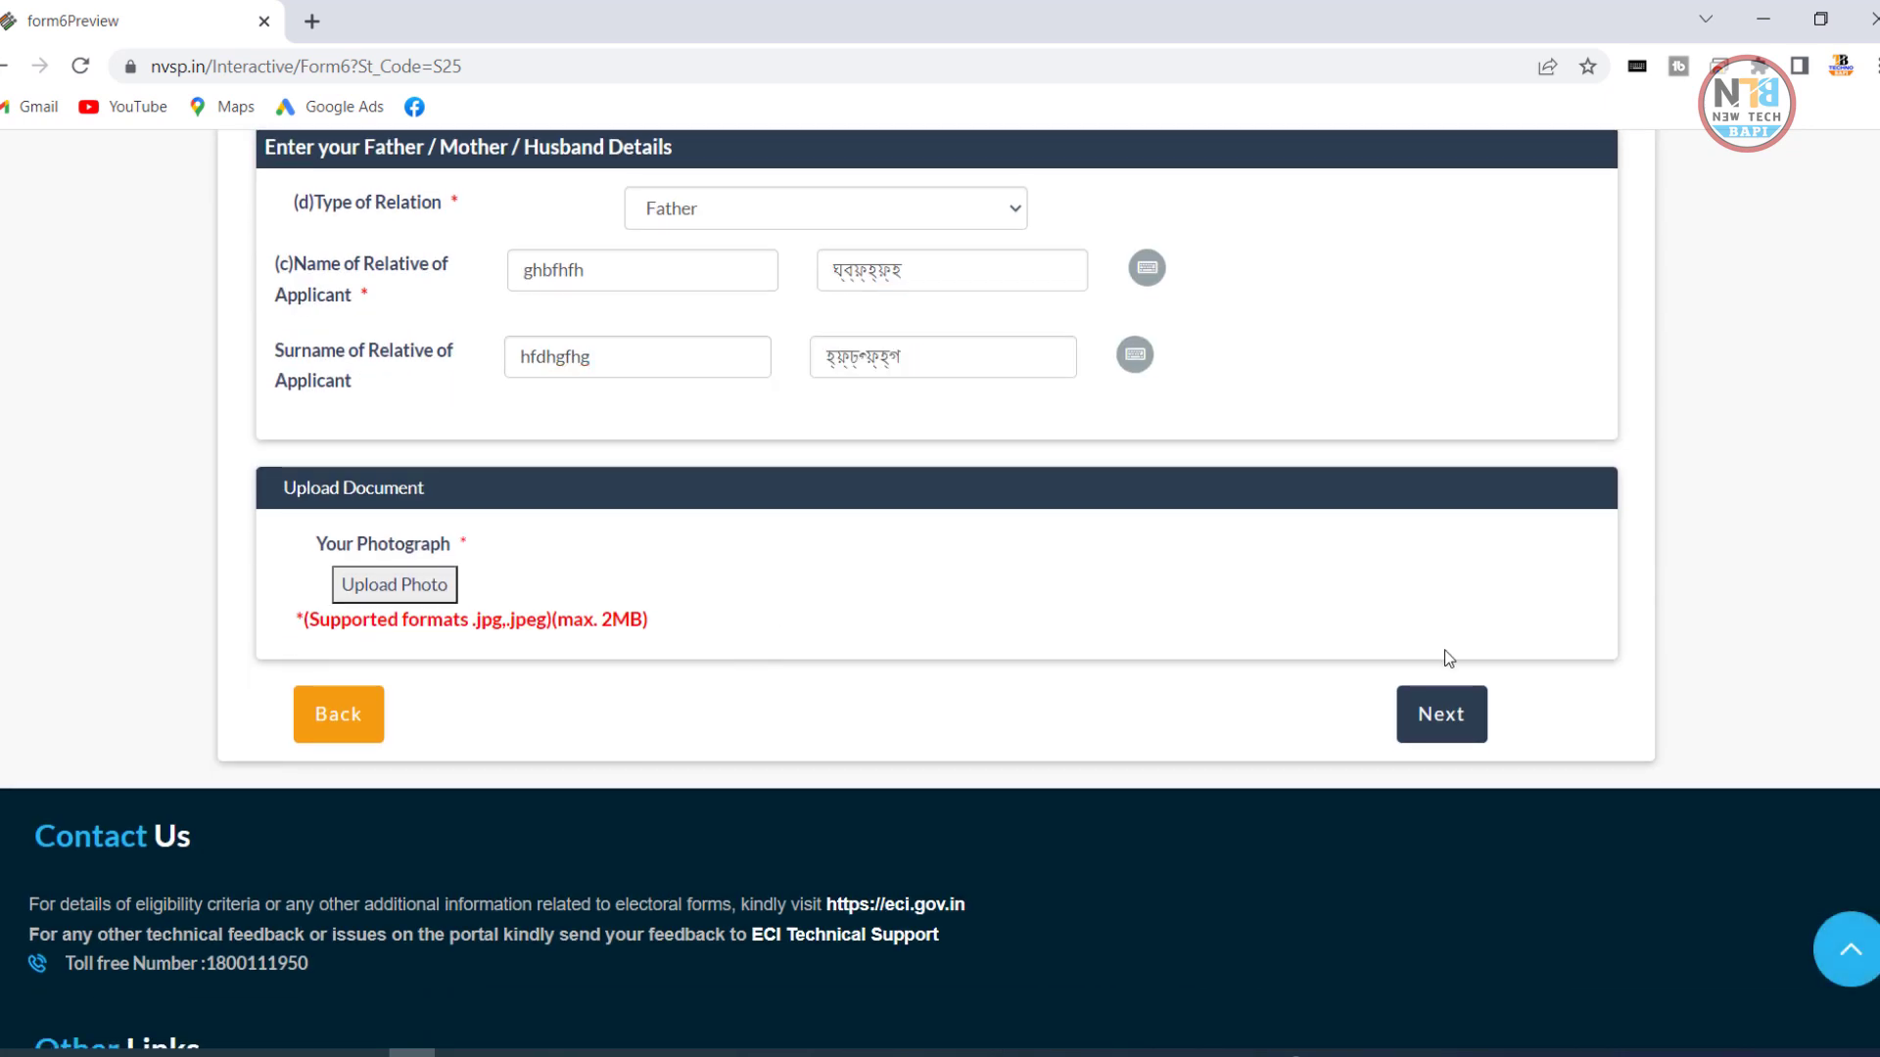
Proceed to Additional Information, leave the disability, email and mobile fields blank, and continue to the Declaration section.
left_click(1466, 715)
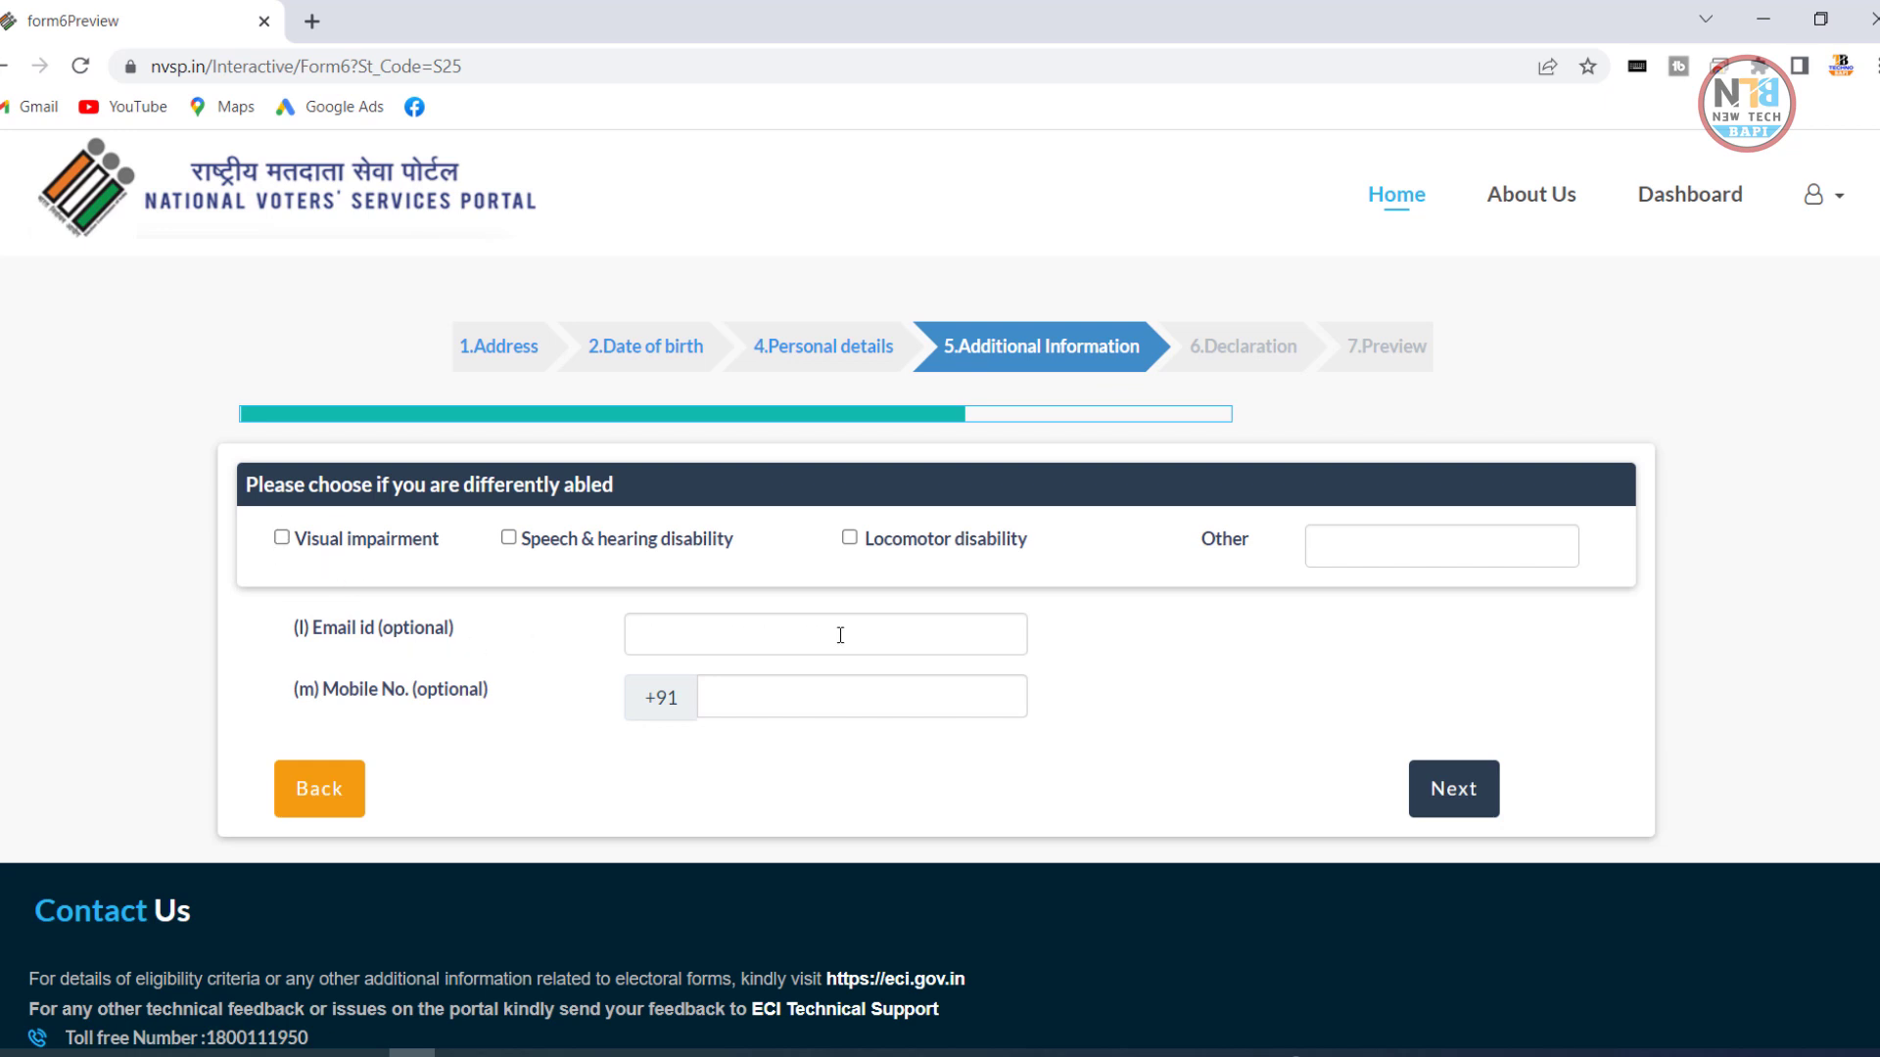
left_click(817, 695)
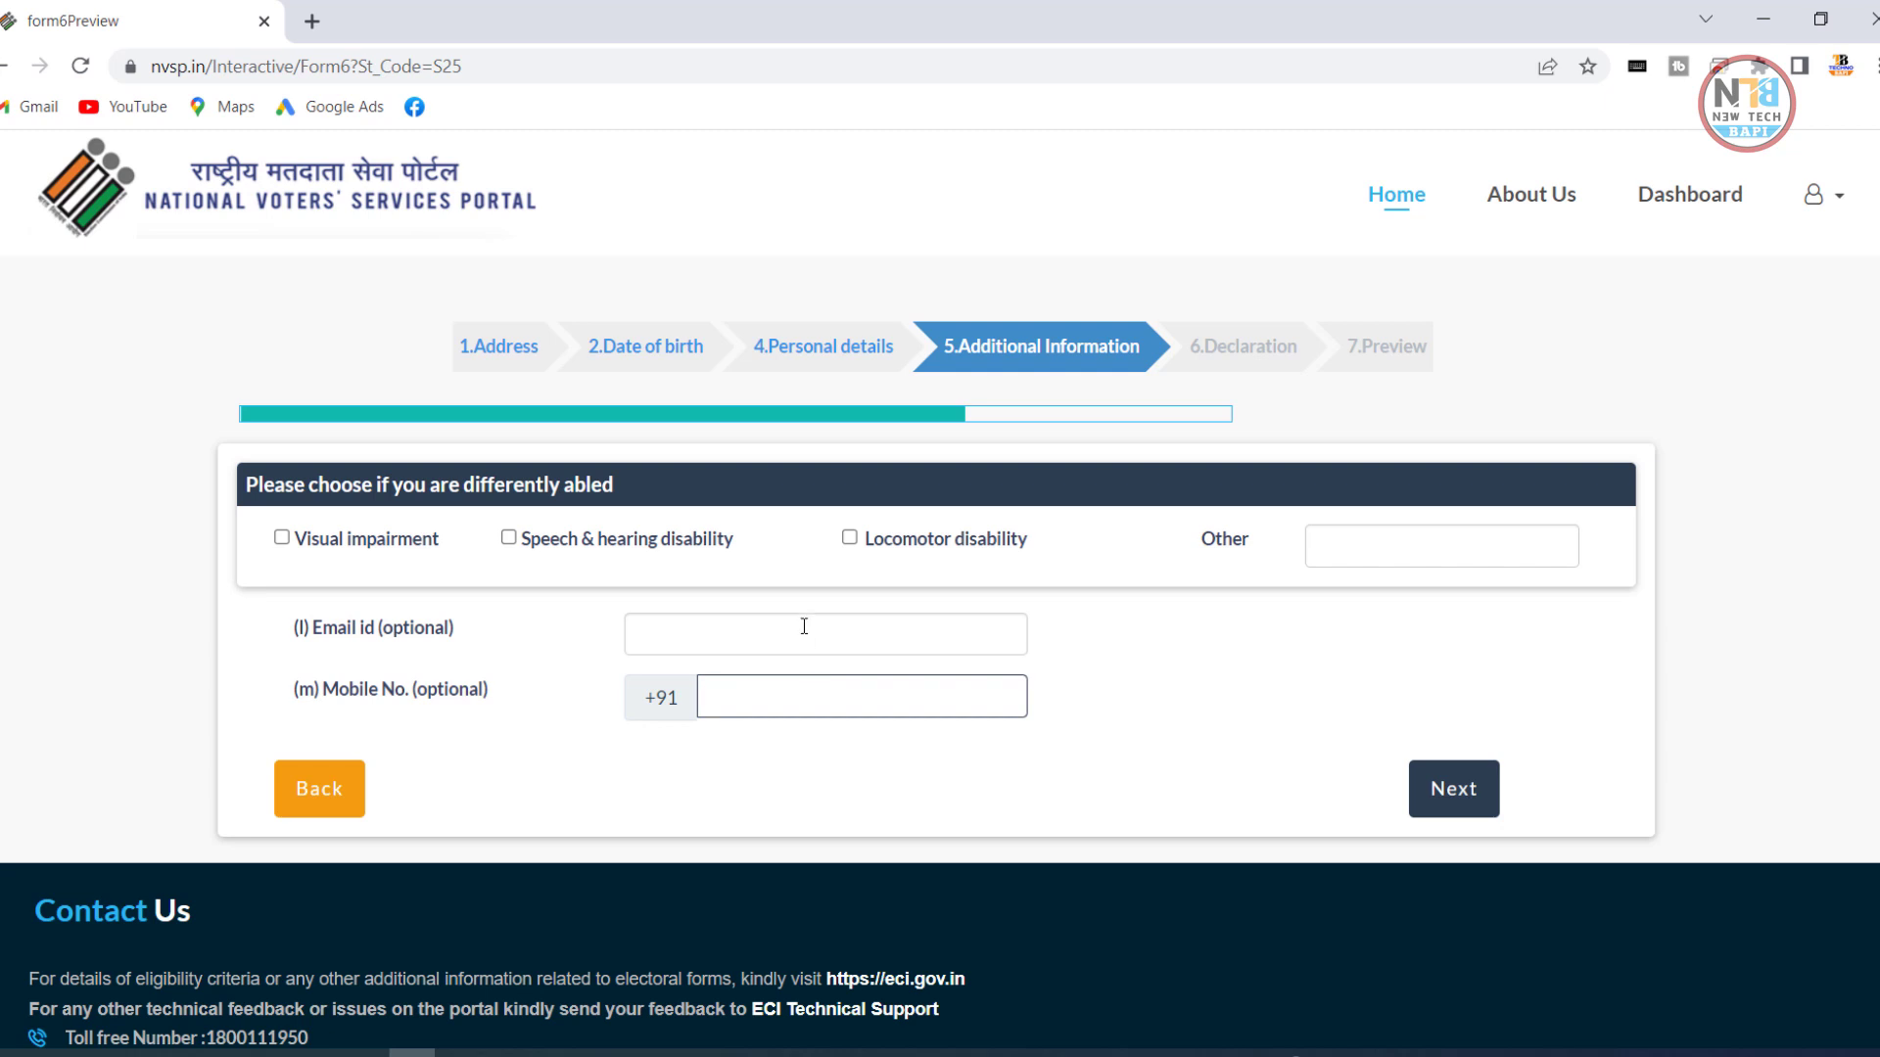
left_click(1460, 814)
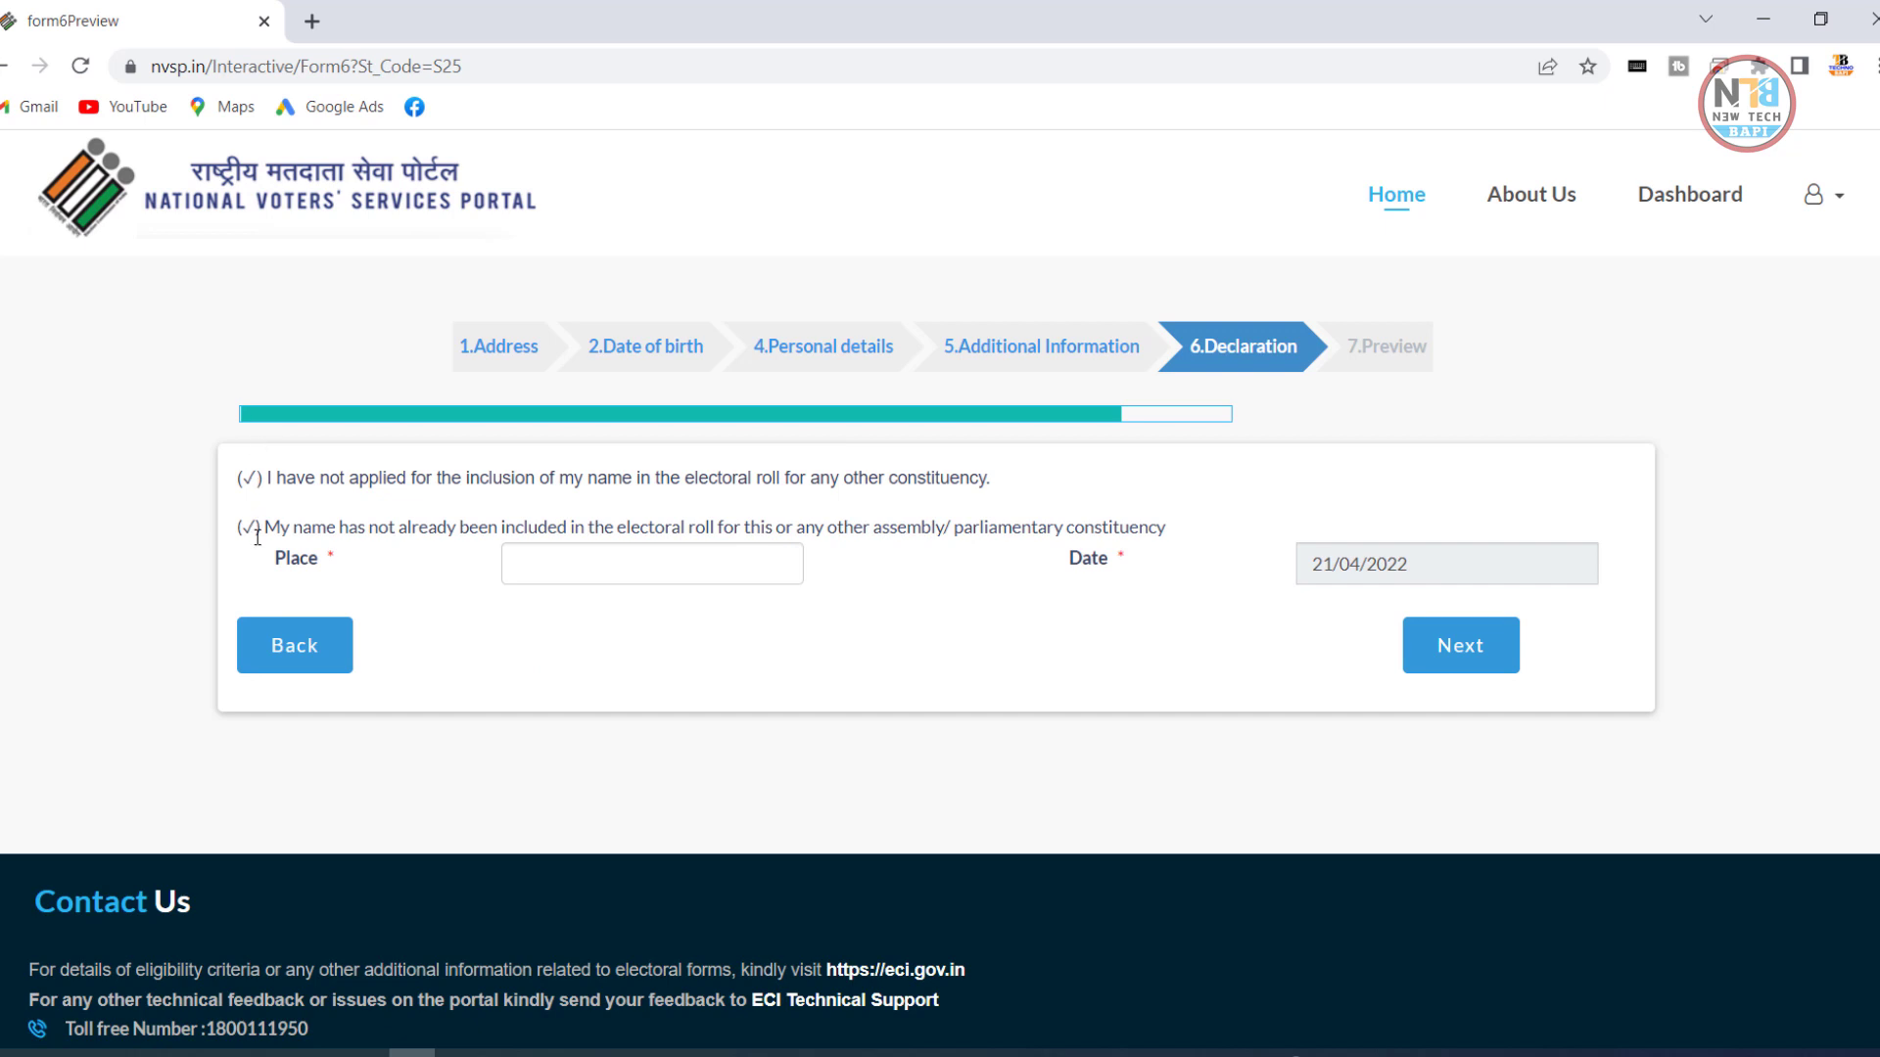
Enter "ngfhhsd" as the place in the declaration and proceed to the application preview.
left_click(620, 566)
type("ngfhhsd")
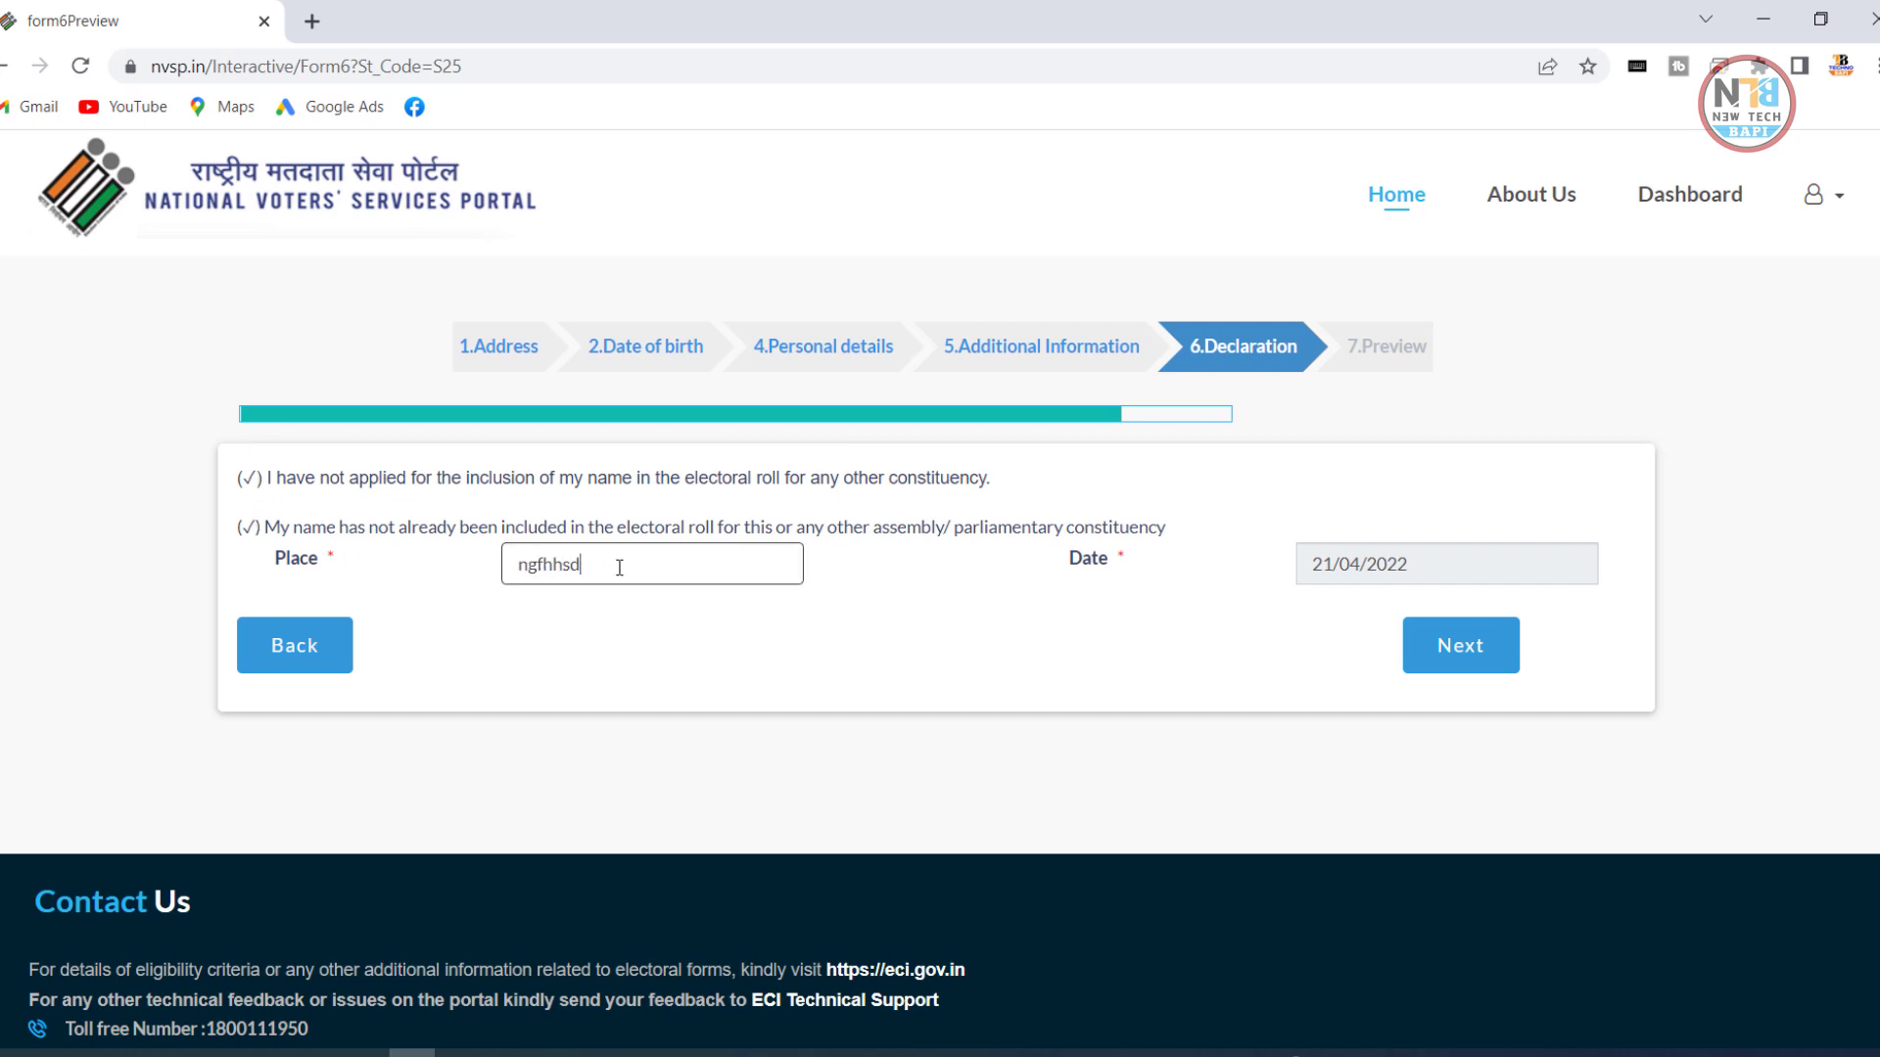
left_click(871, 643)
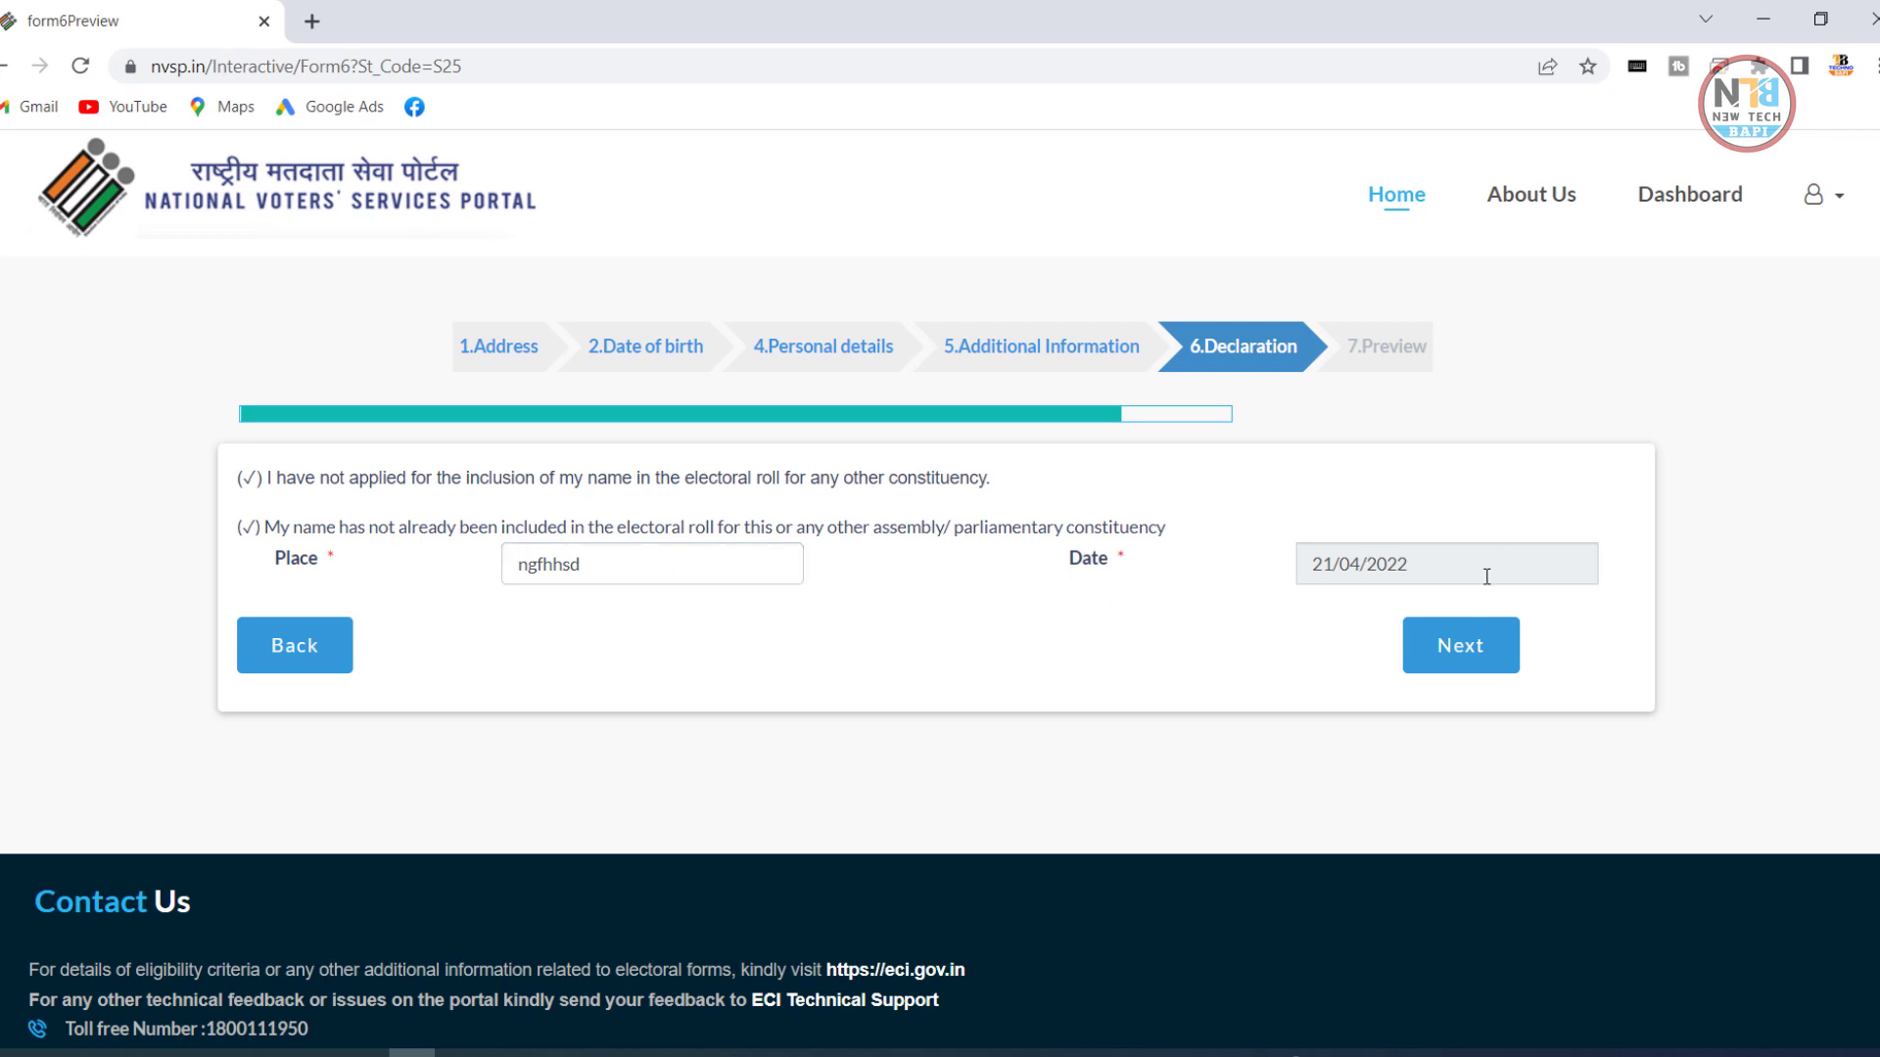
left_click(1462, 646)
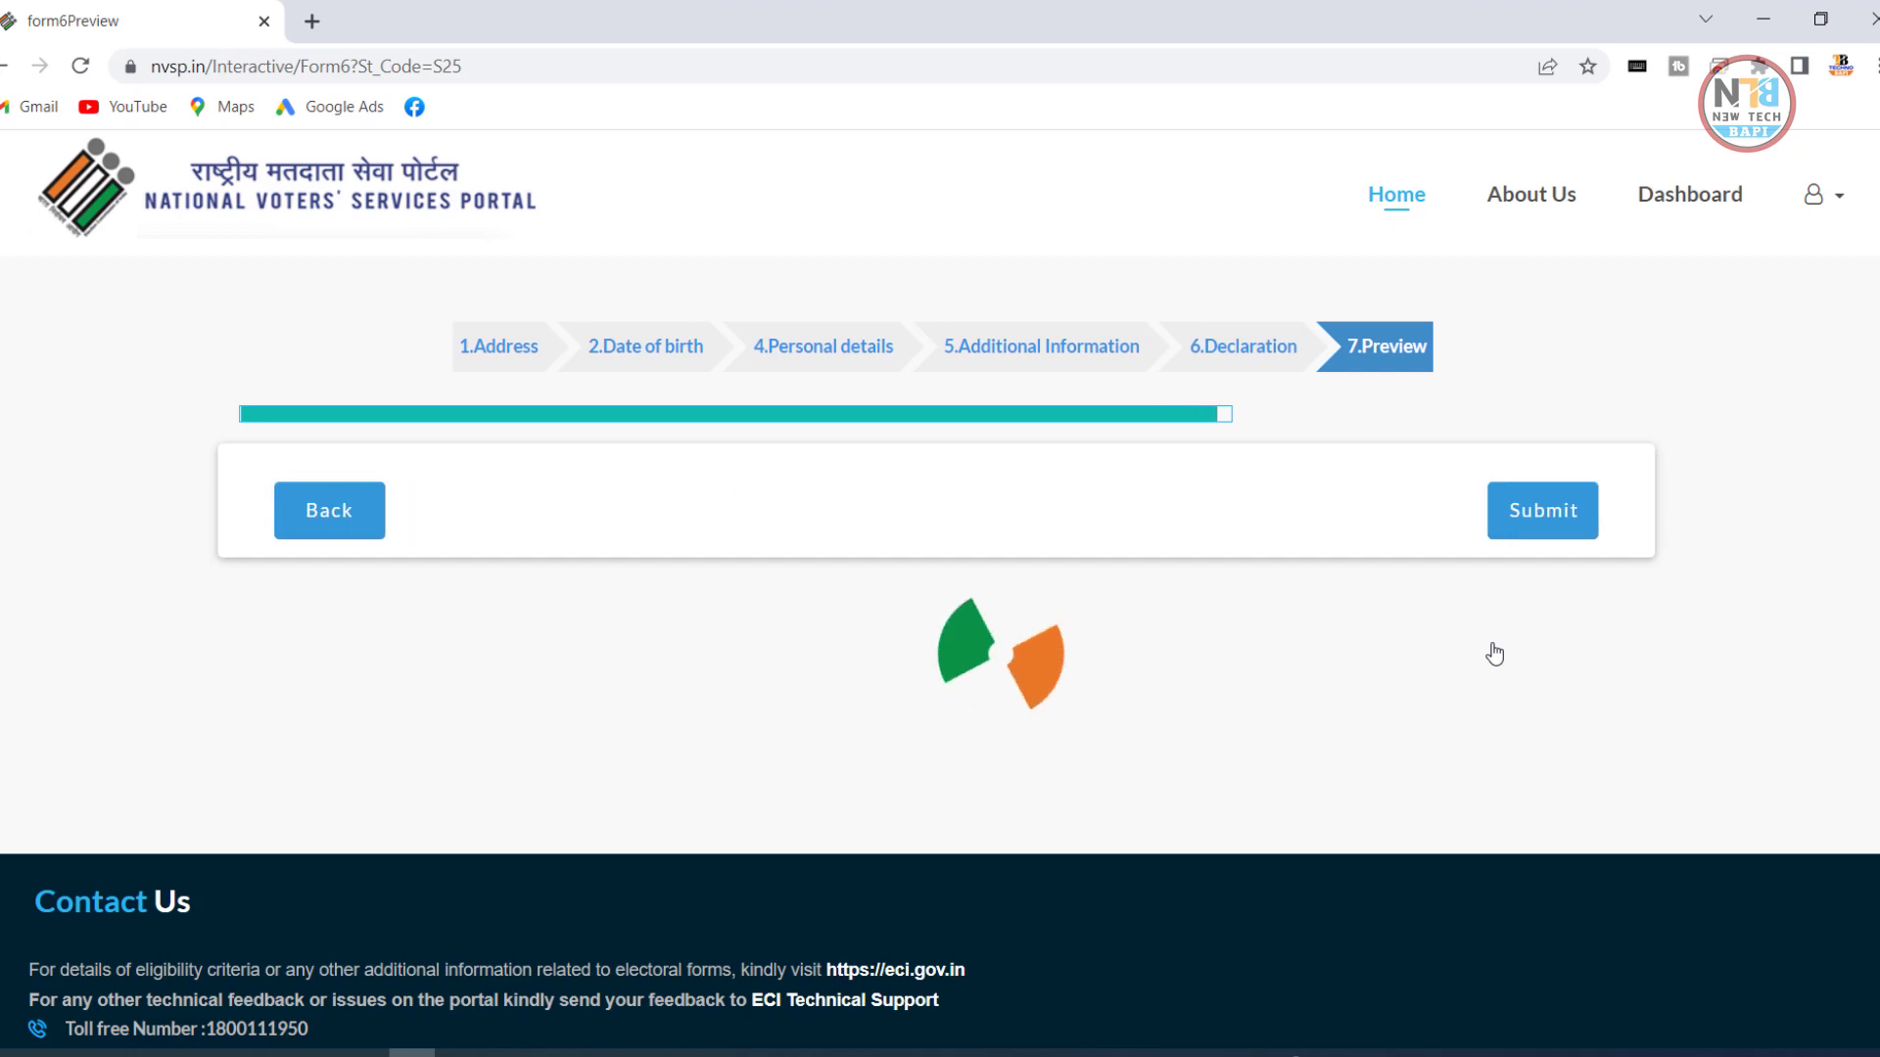
Review the Form-6 preview from the mandatory particulars through the address and optional particulars to the declaration.
scroll(1487, 661, "down", 6)
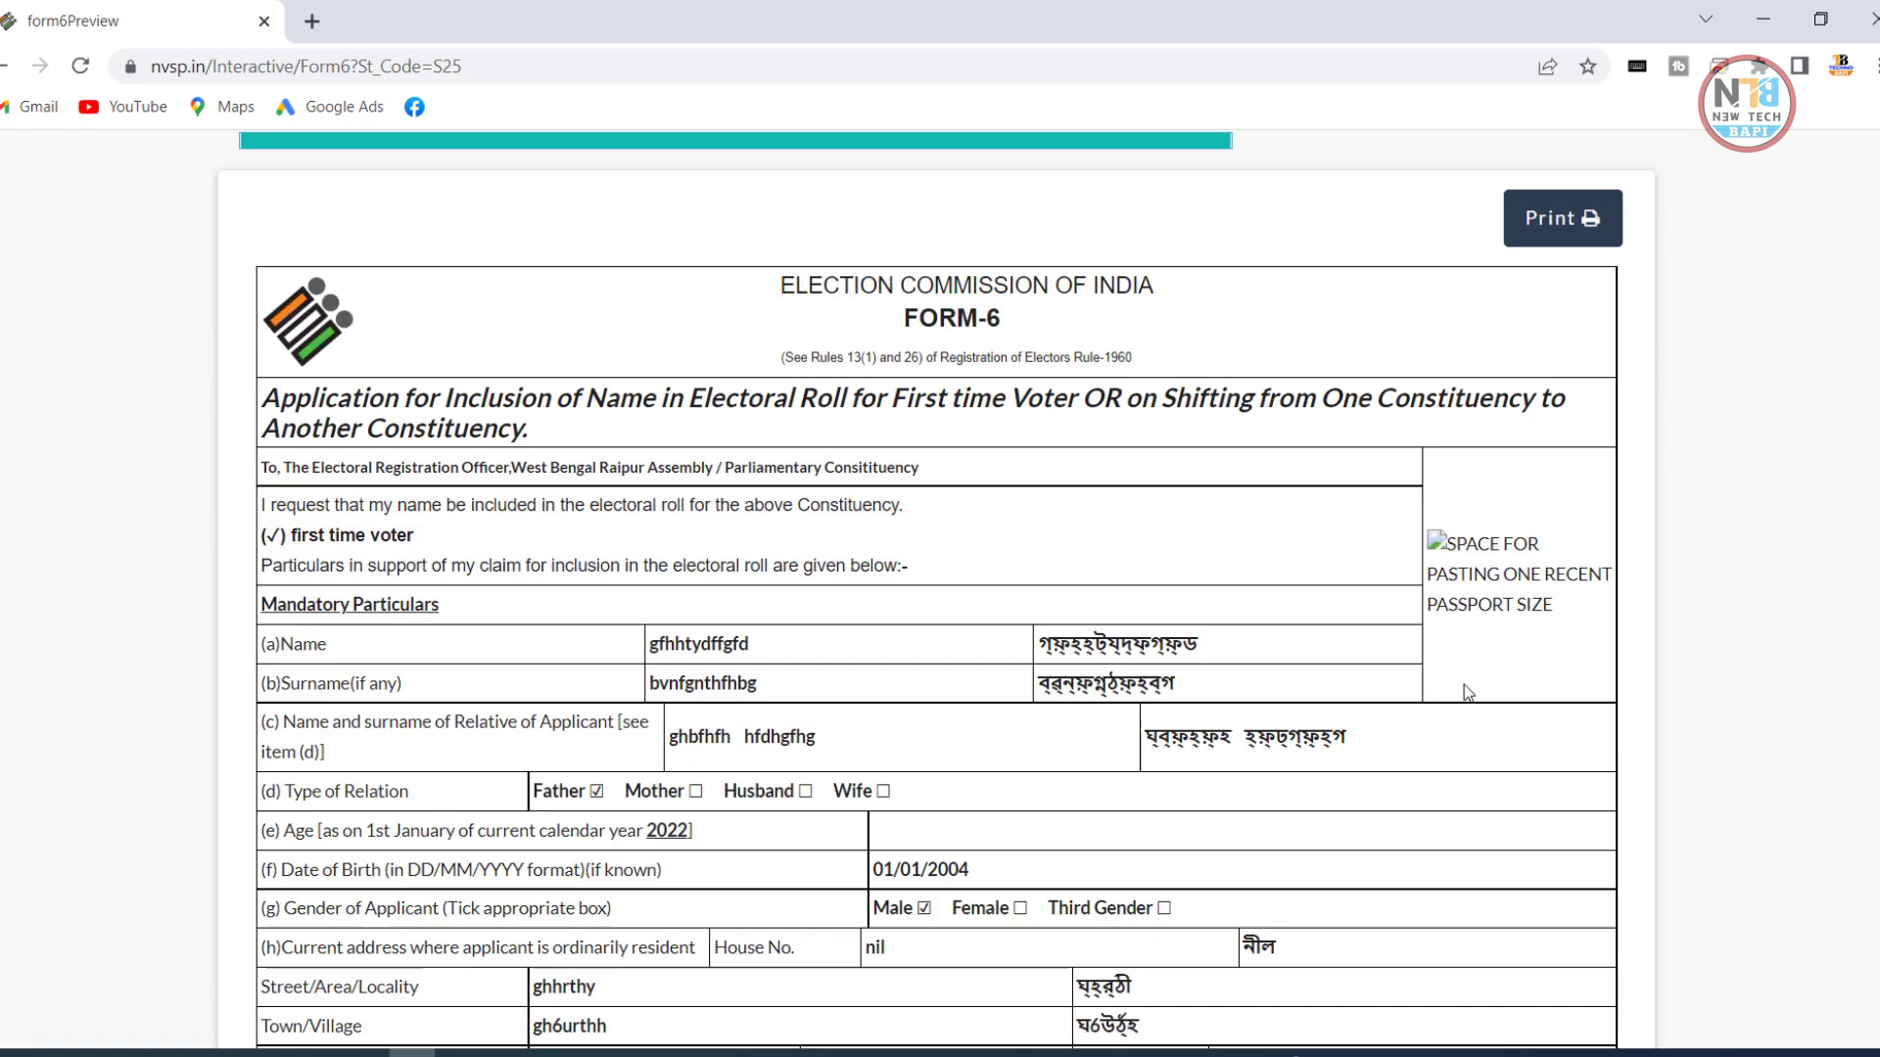
scroll(886, 481, "down", 8)
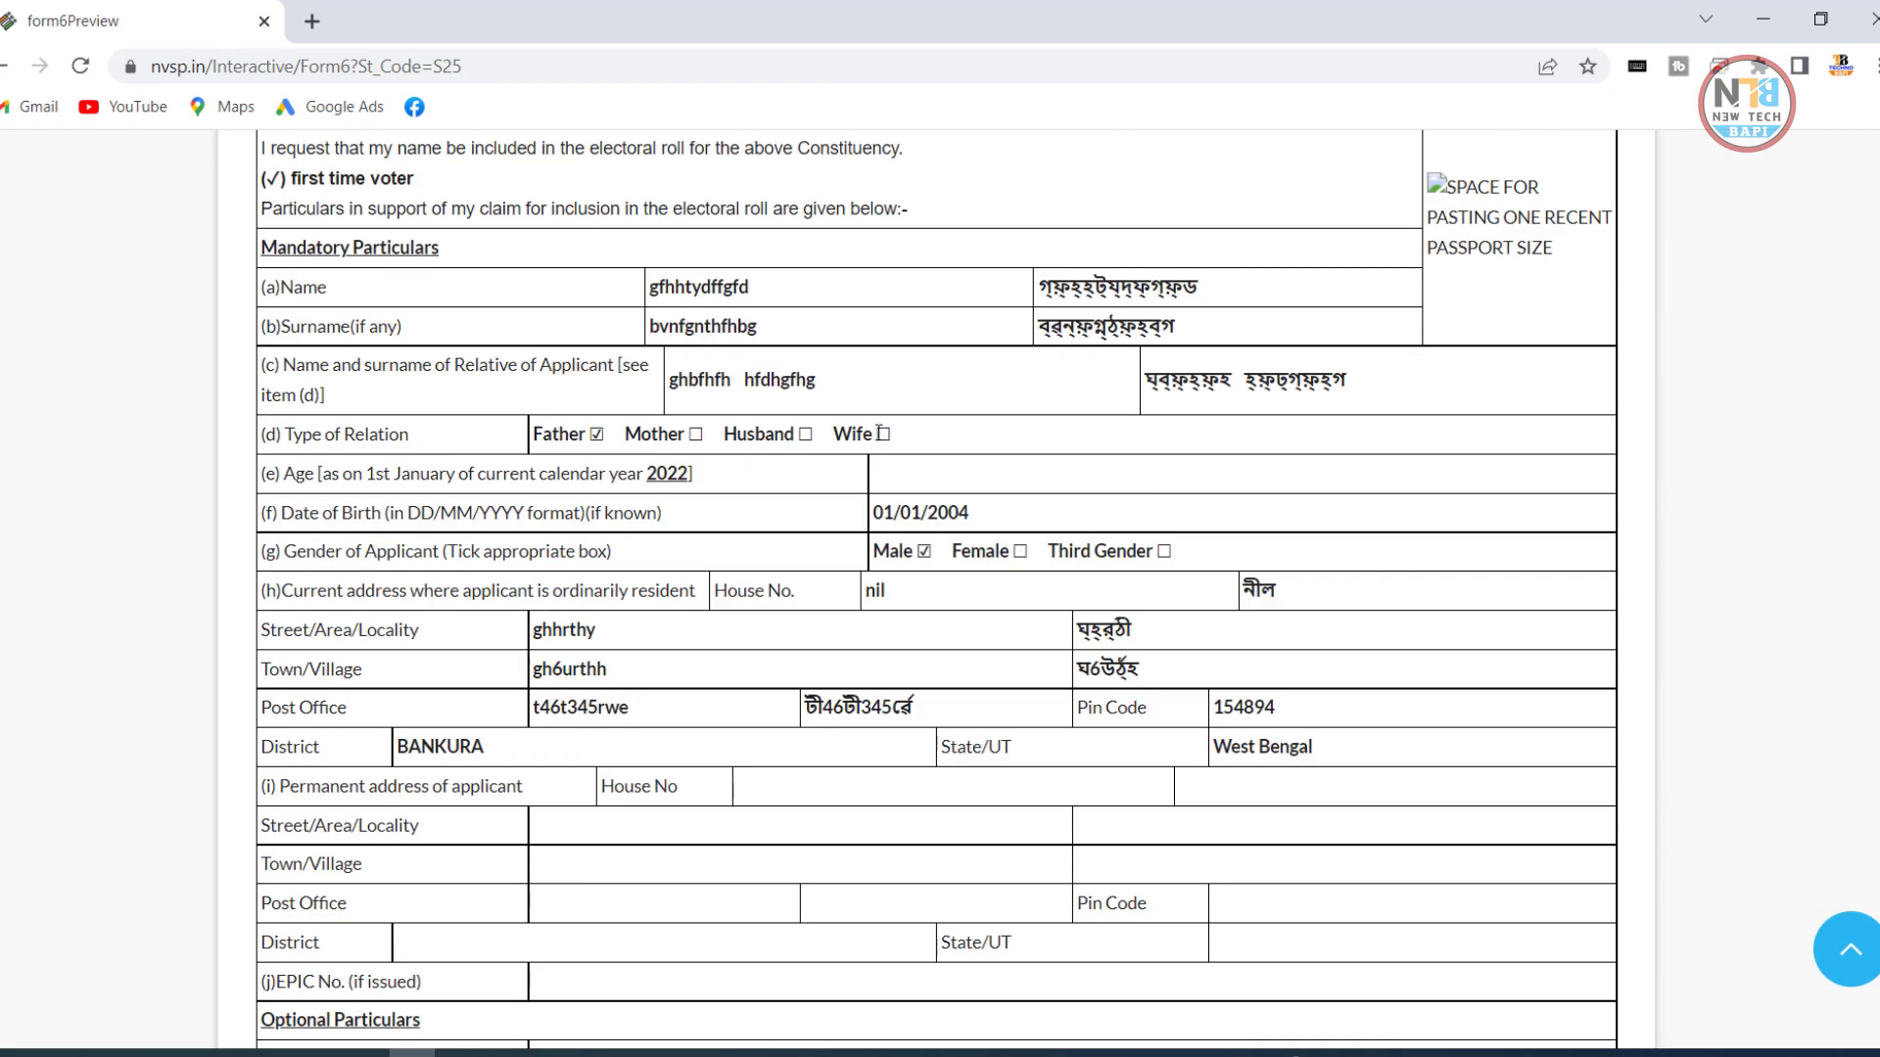
scroll(888, 480, "up", 7)
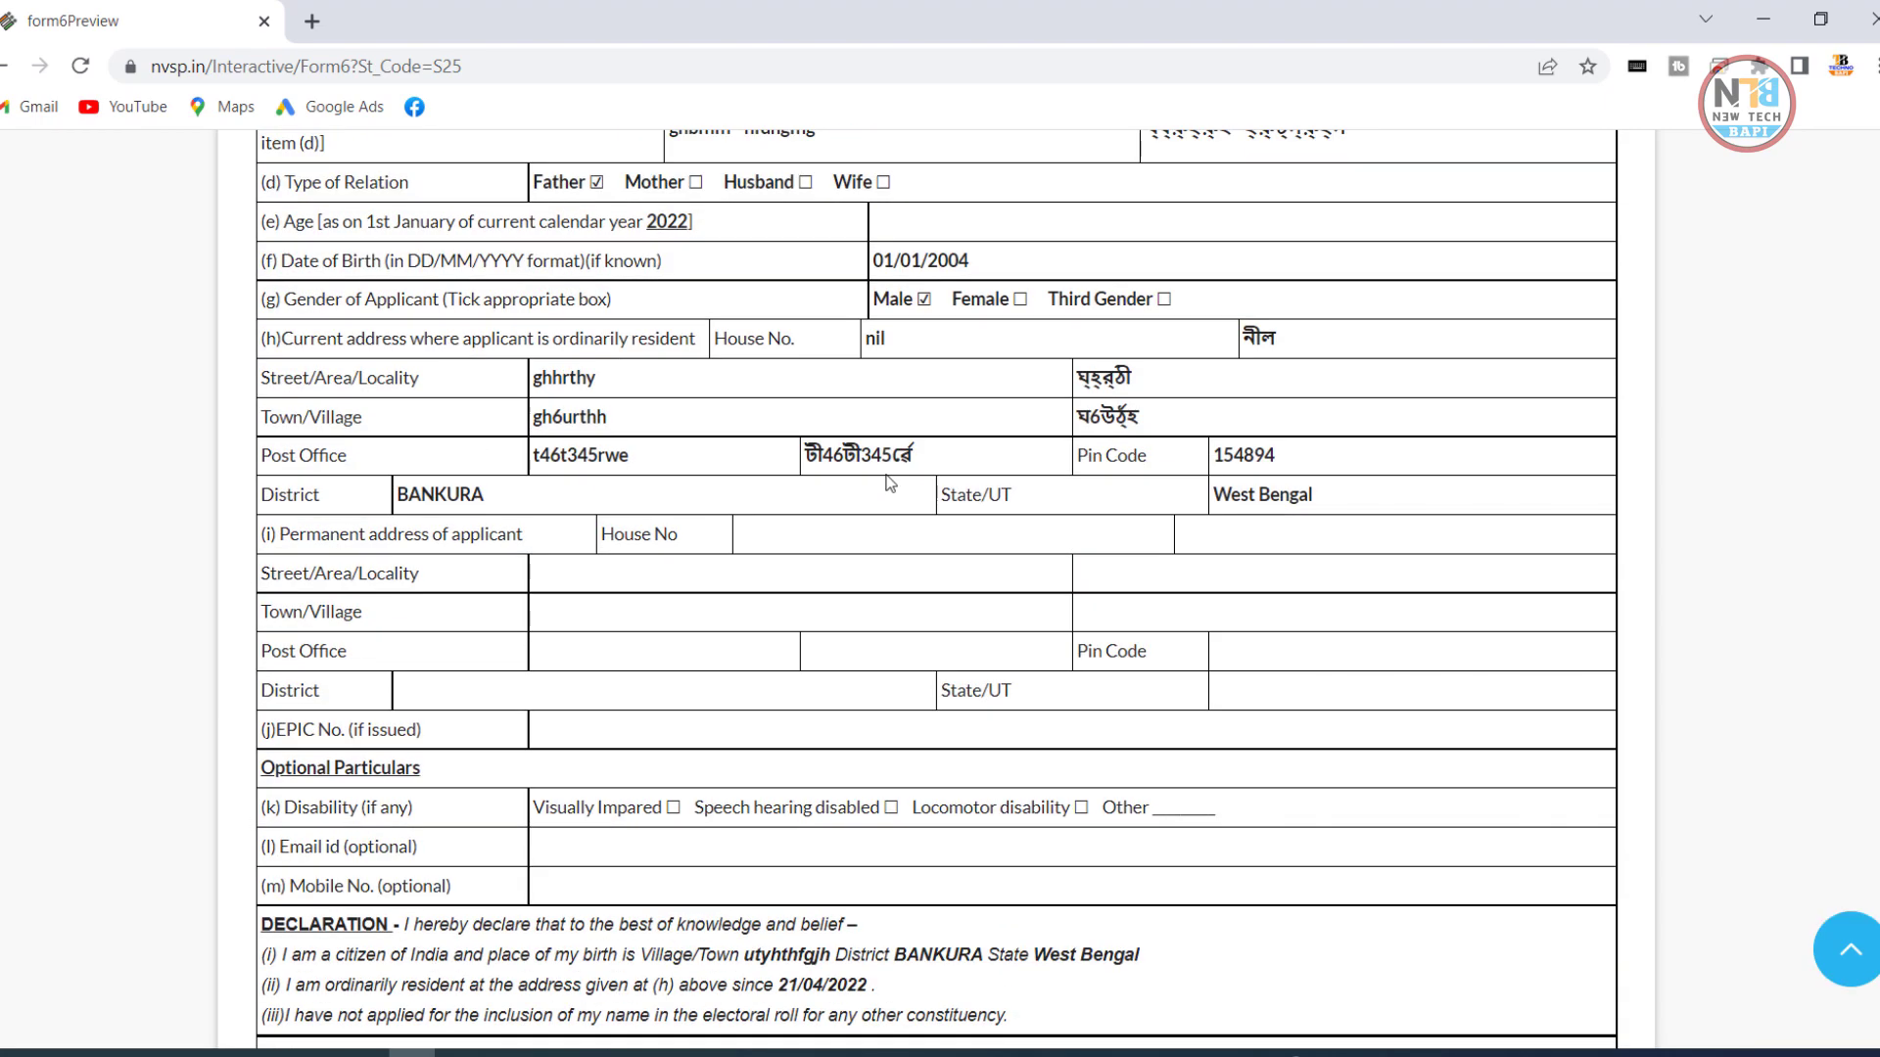
scroll(1455, 822, "down", 6)
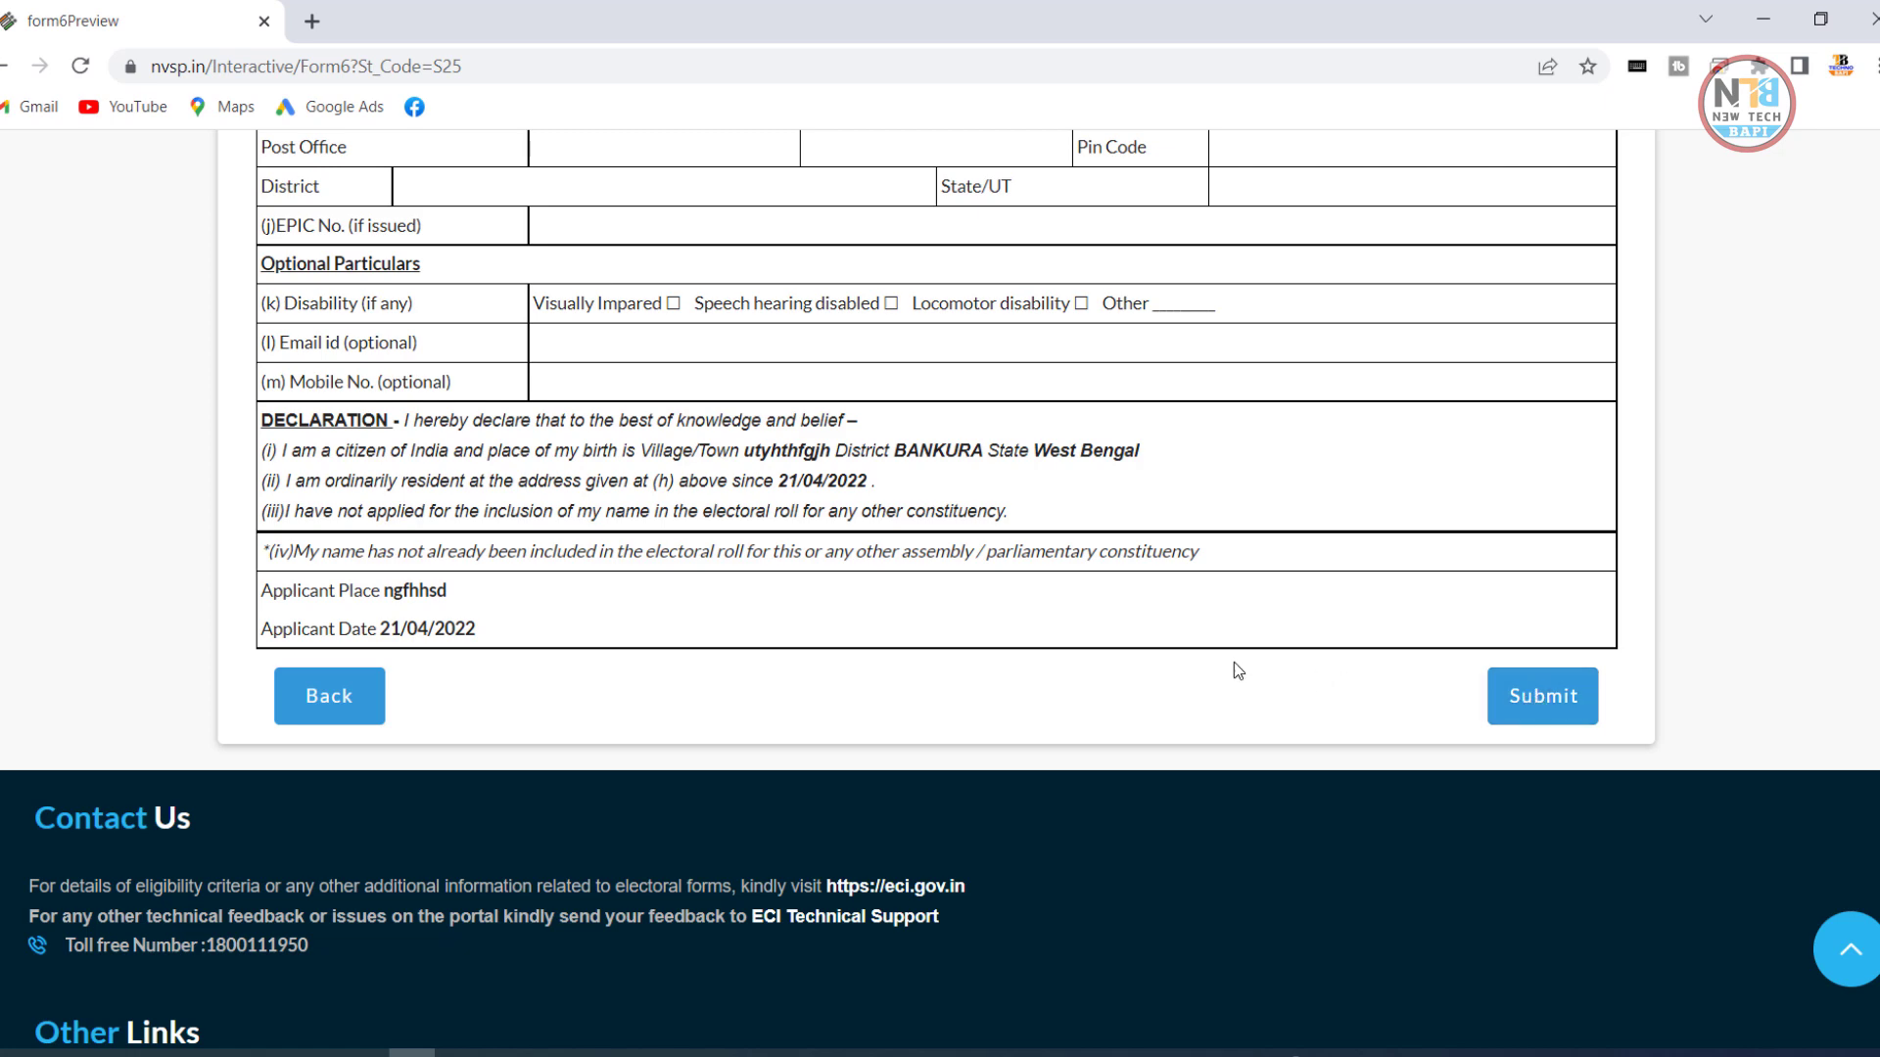
scroll(961, 631, "up", 8)
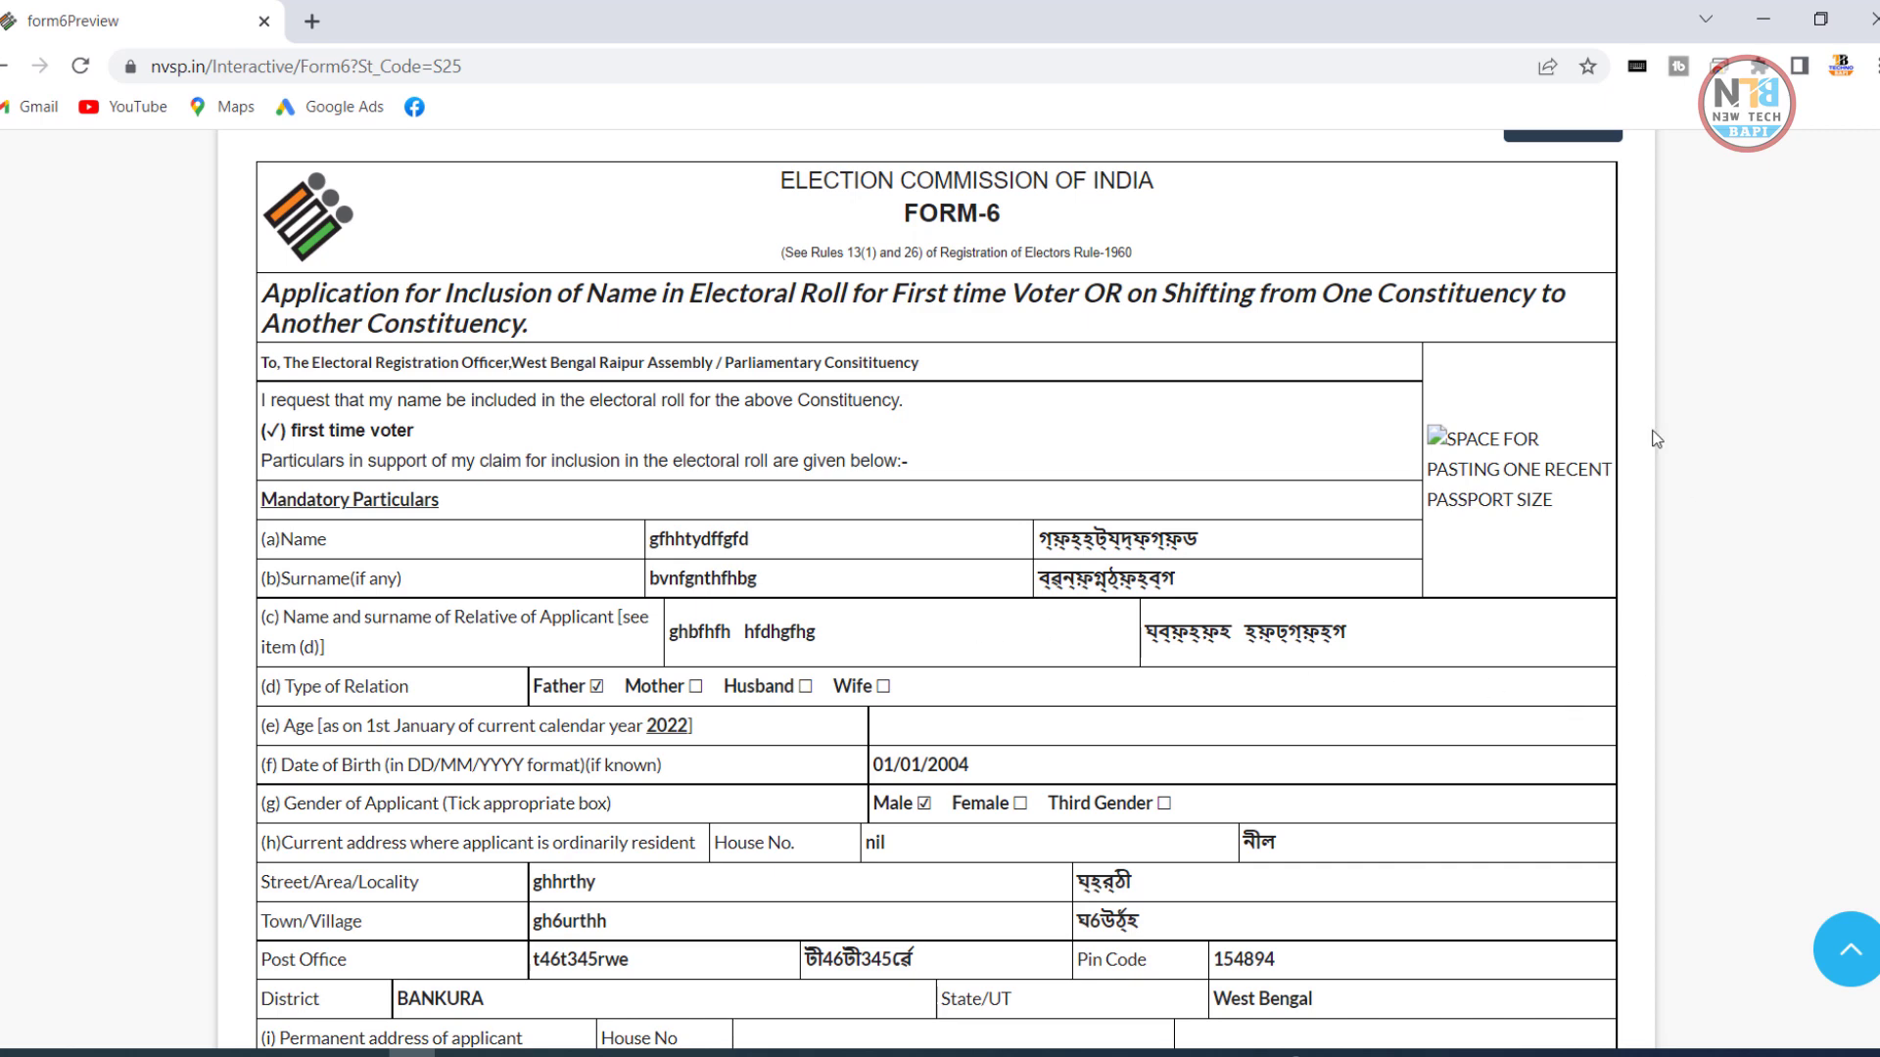
scroll(1507, 450, "up", 4)
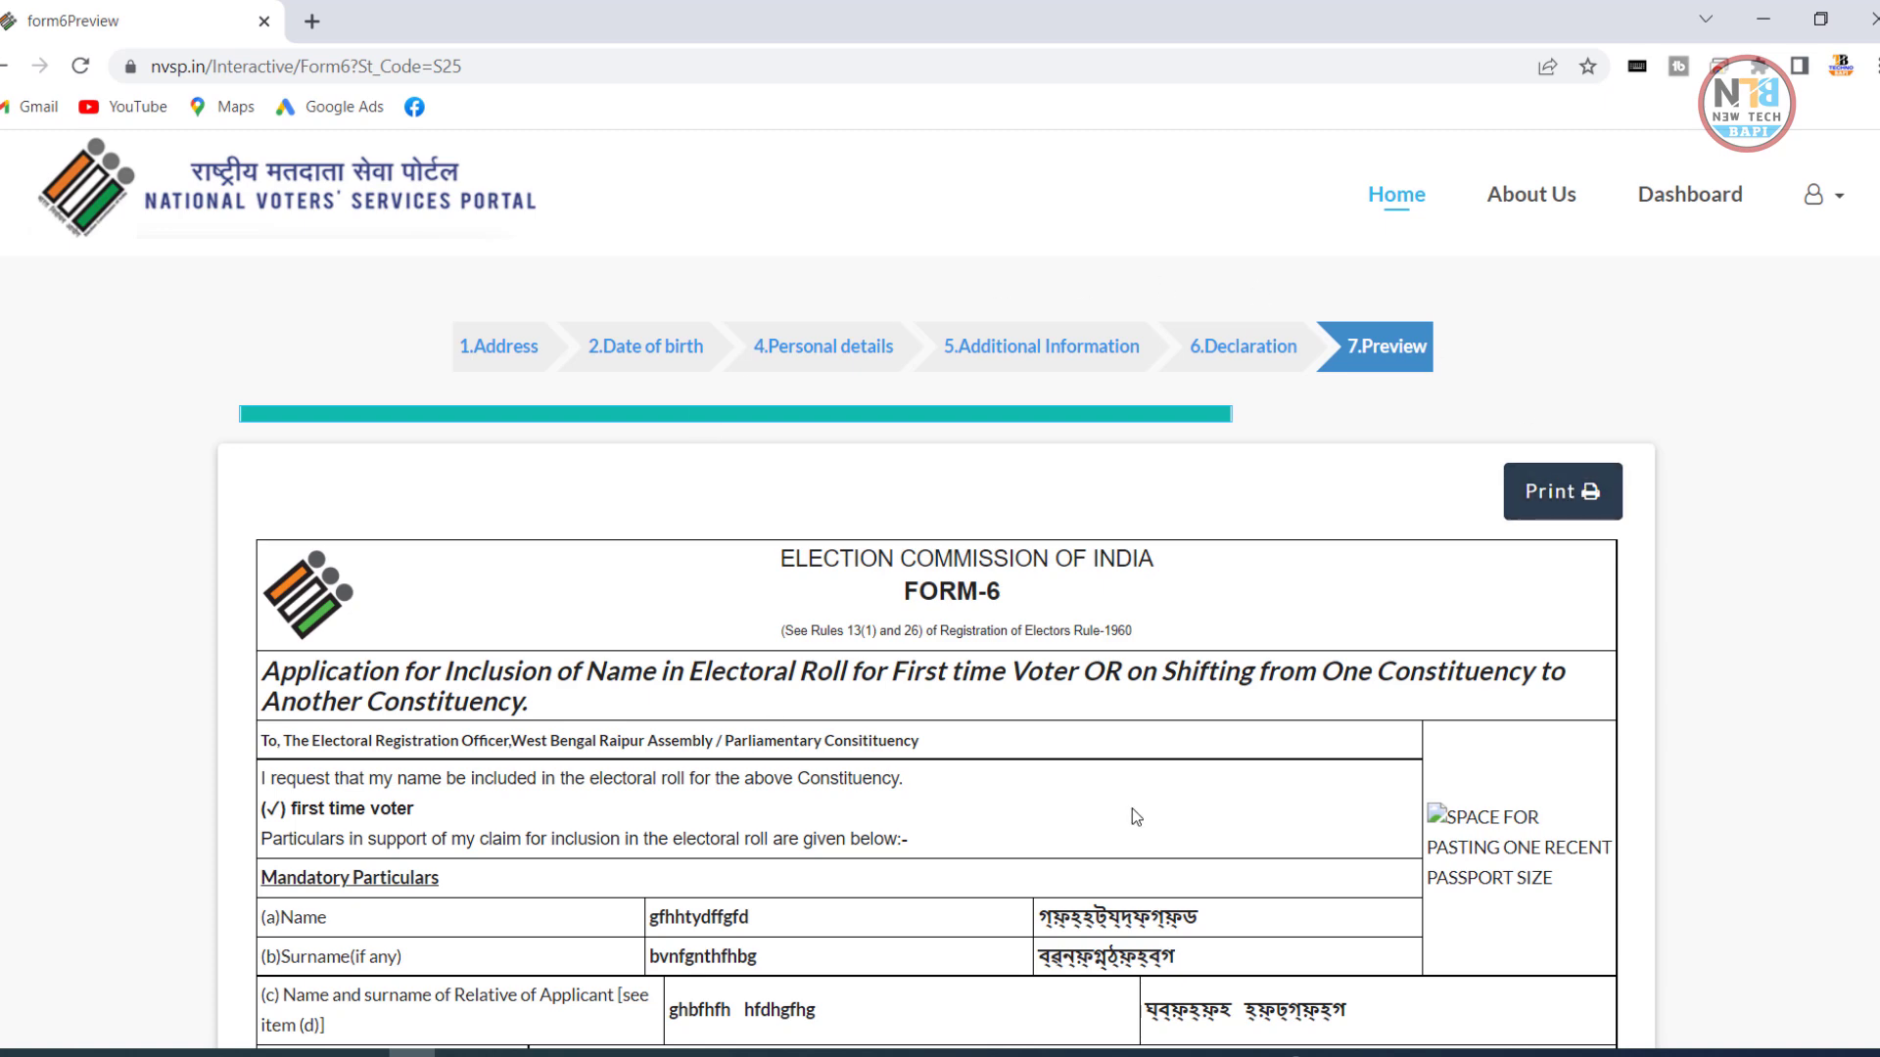
scroll(1132, 808, "down", 5)
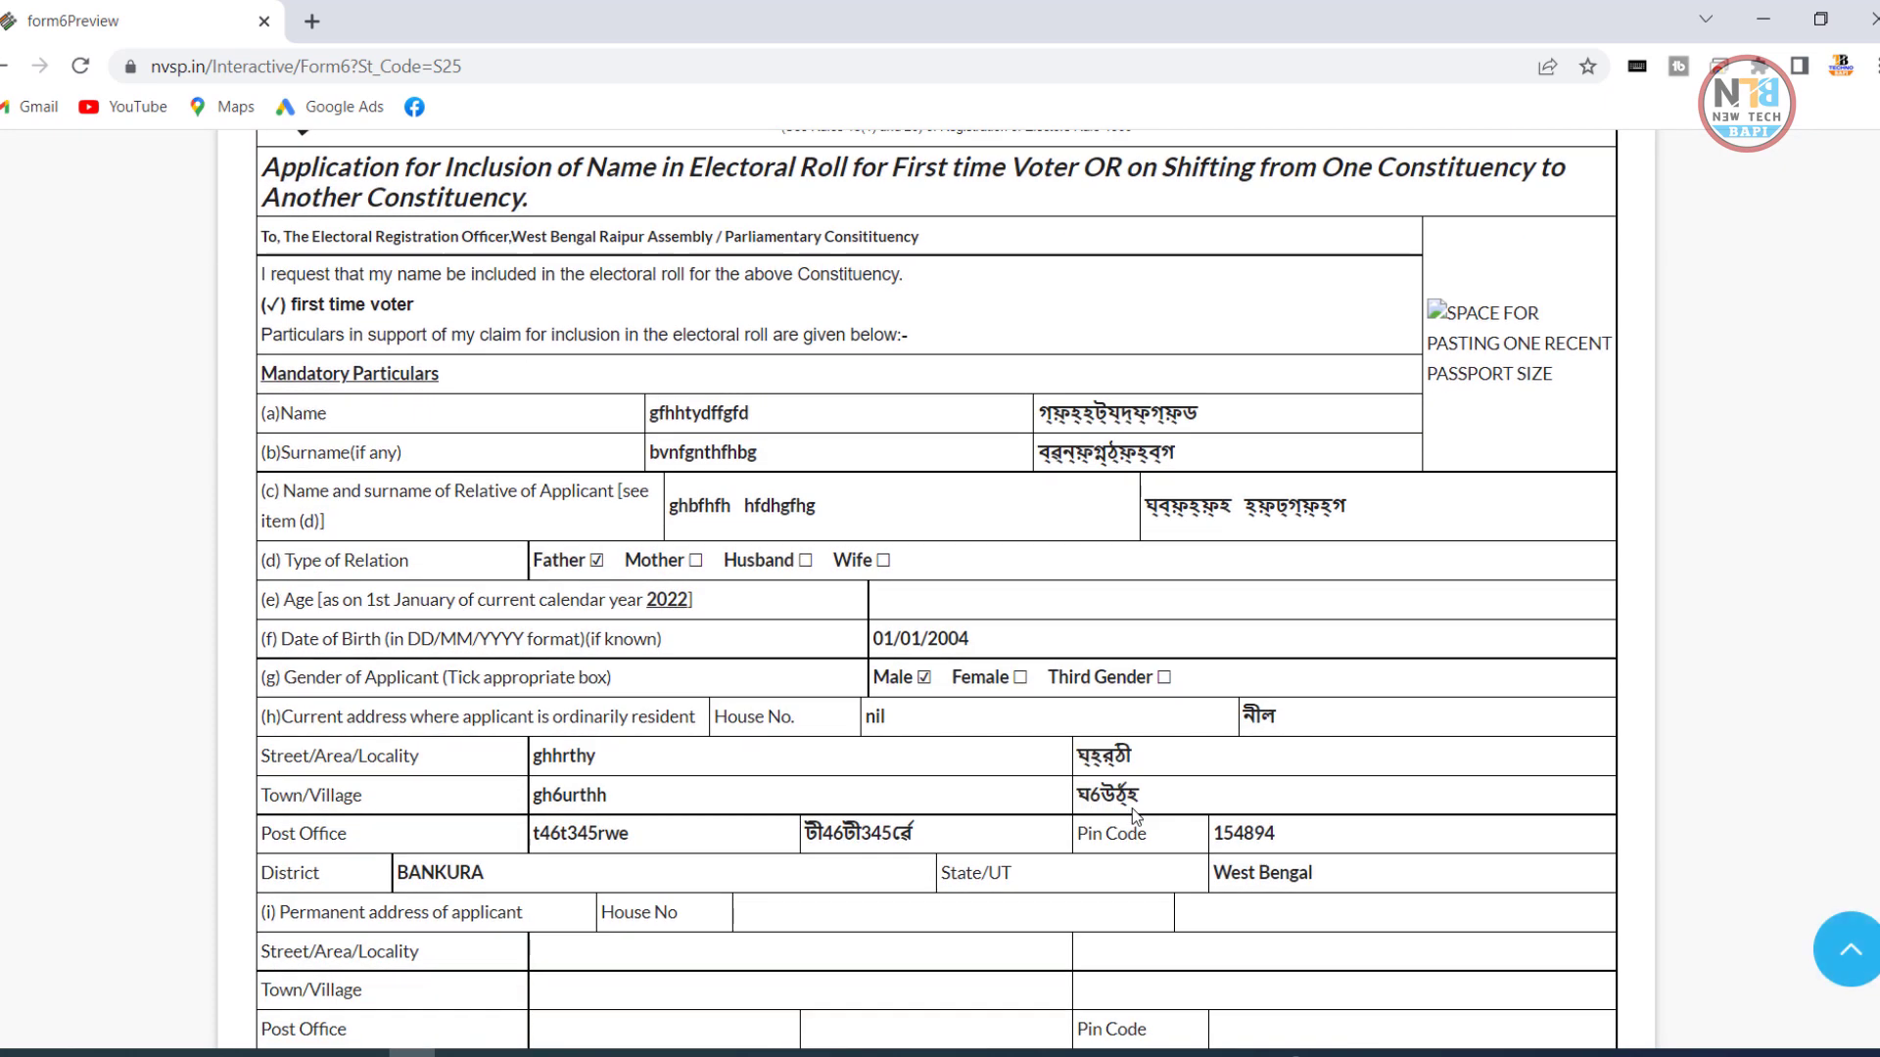
scroll(1133, 813, "up", 3)
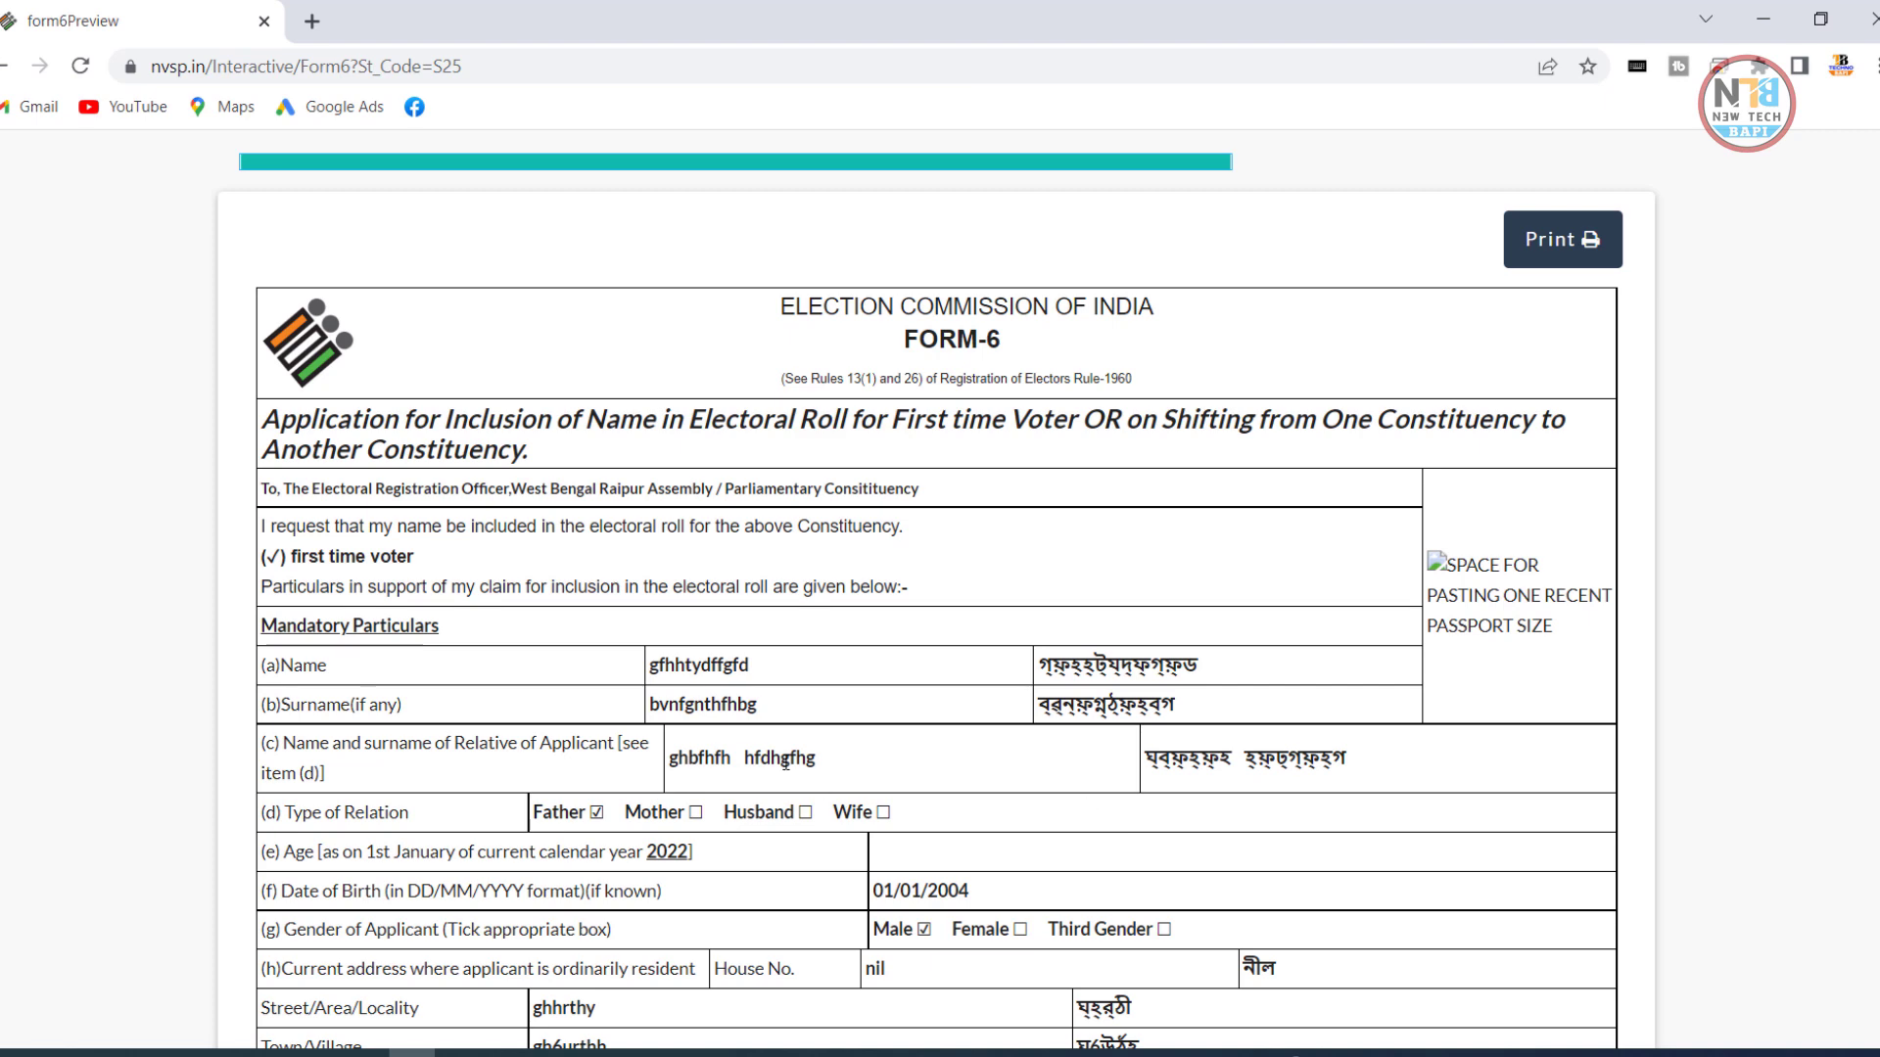
scroll(1132, 808, "down", 3)
scroll(1479, 662, "up", 4)
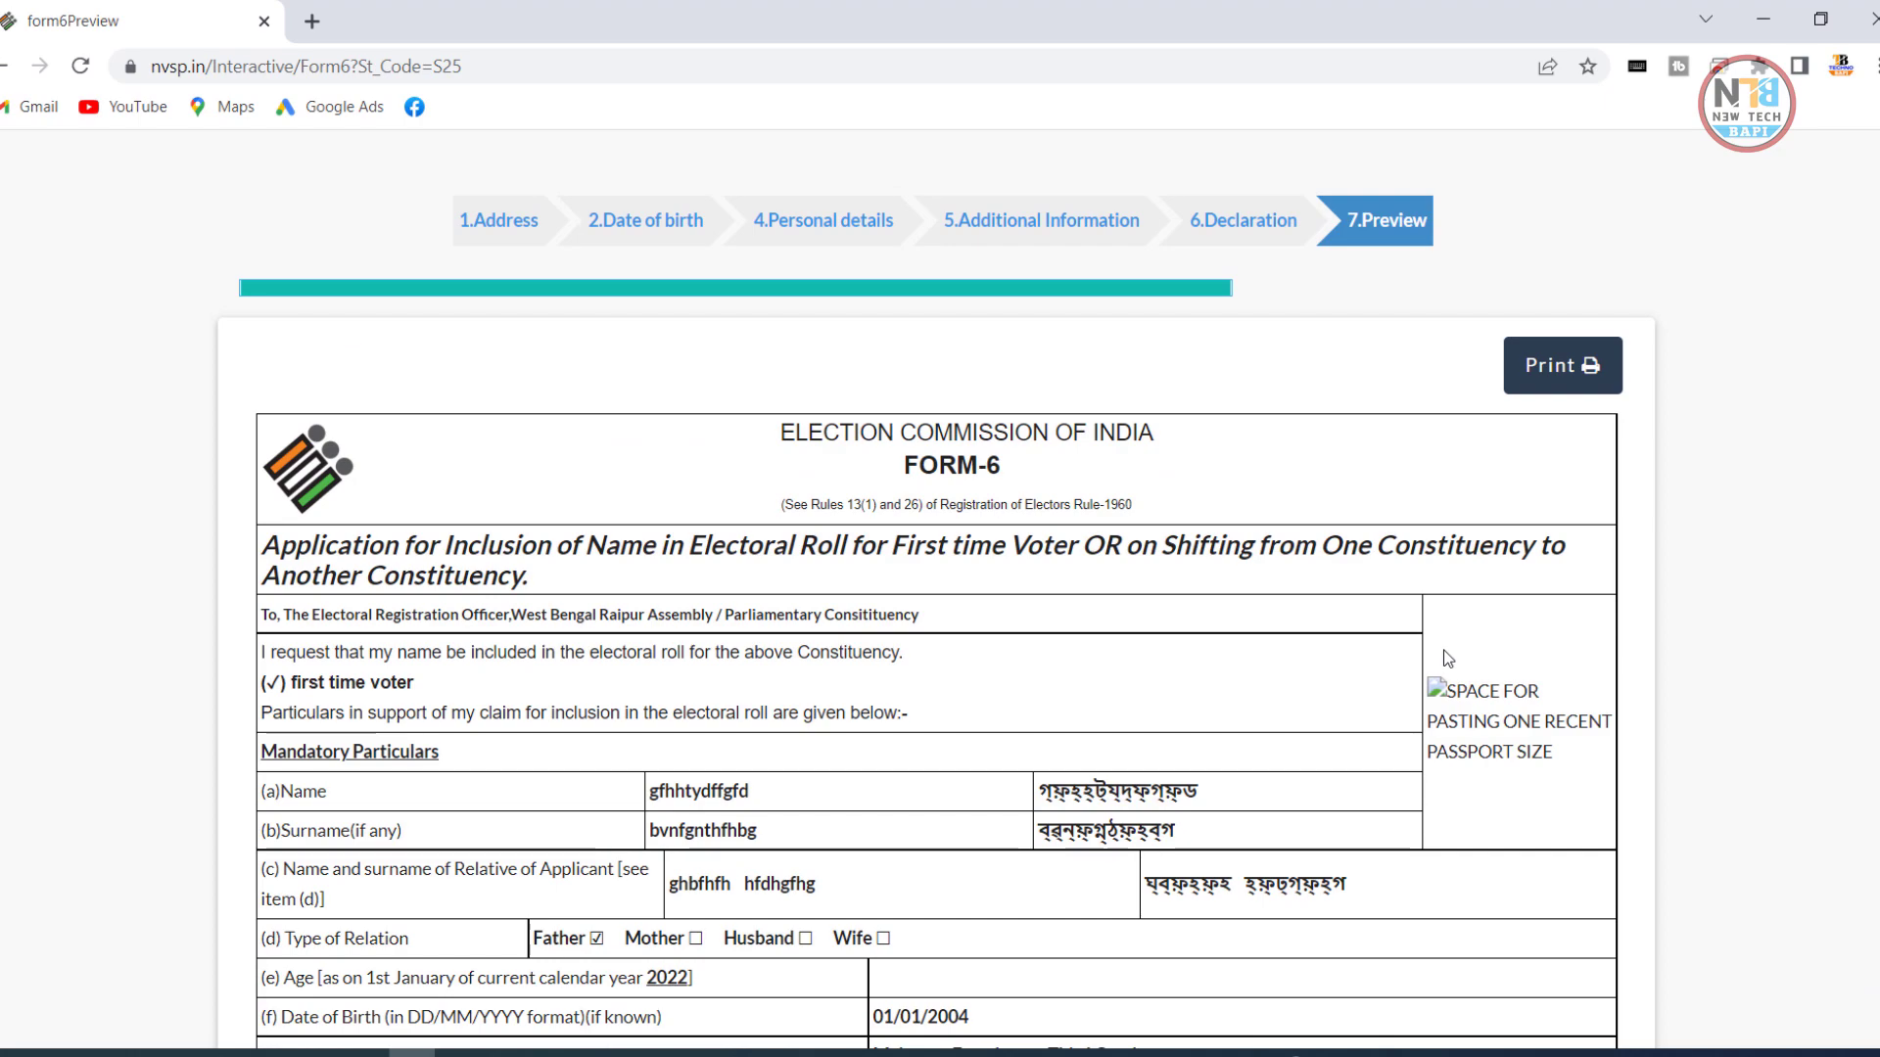
scroll(1447, 658, "down", 12)
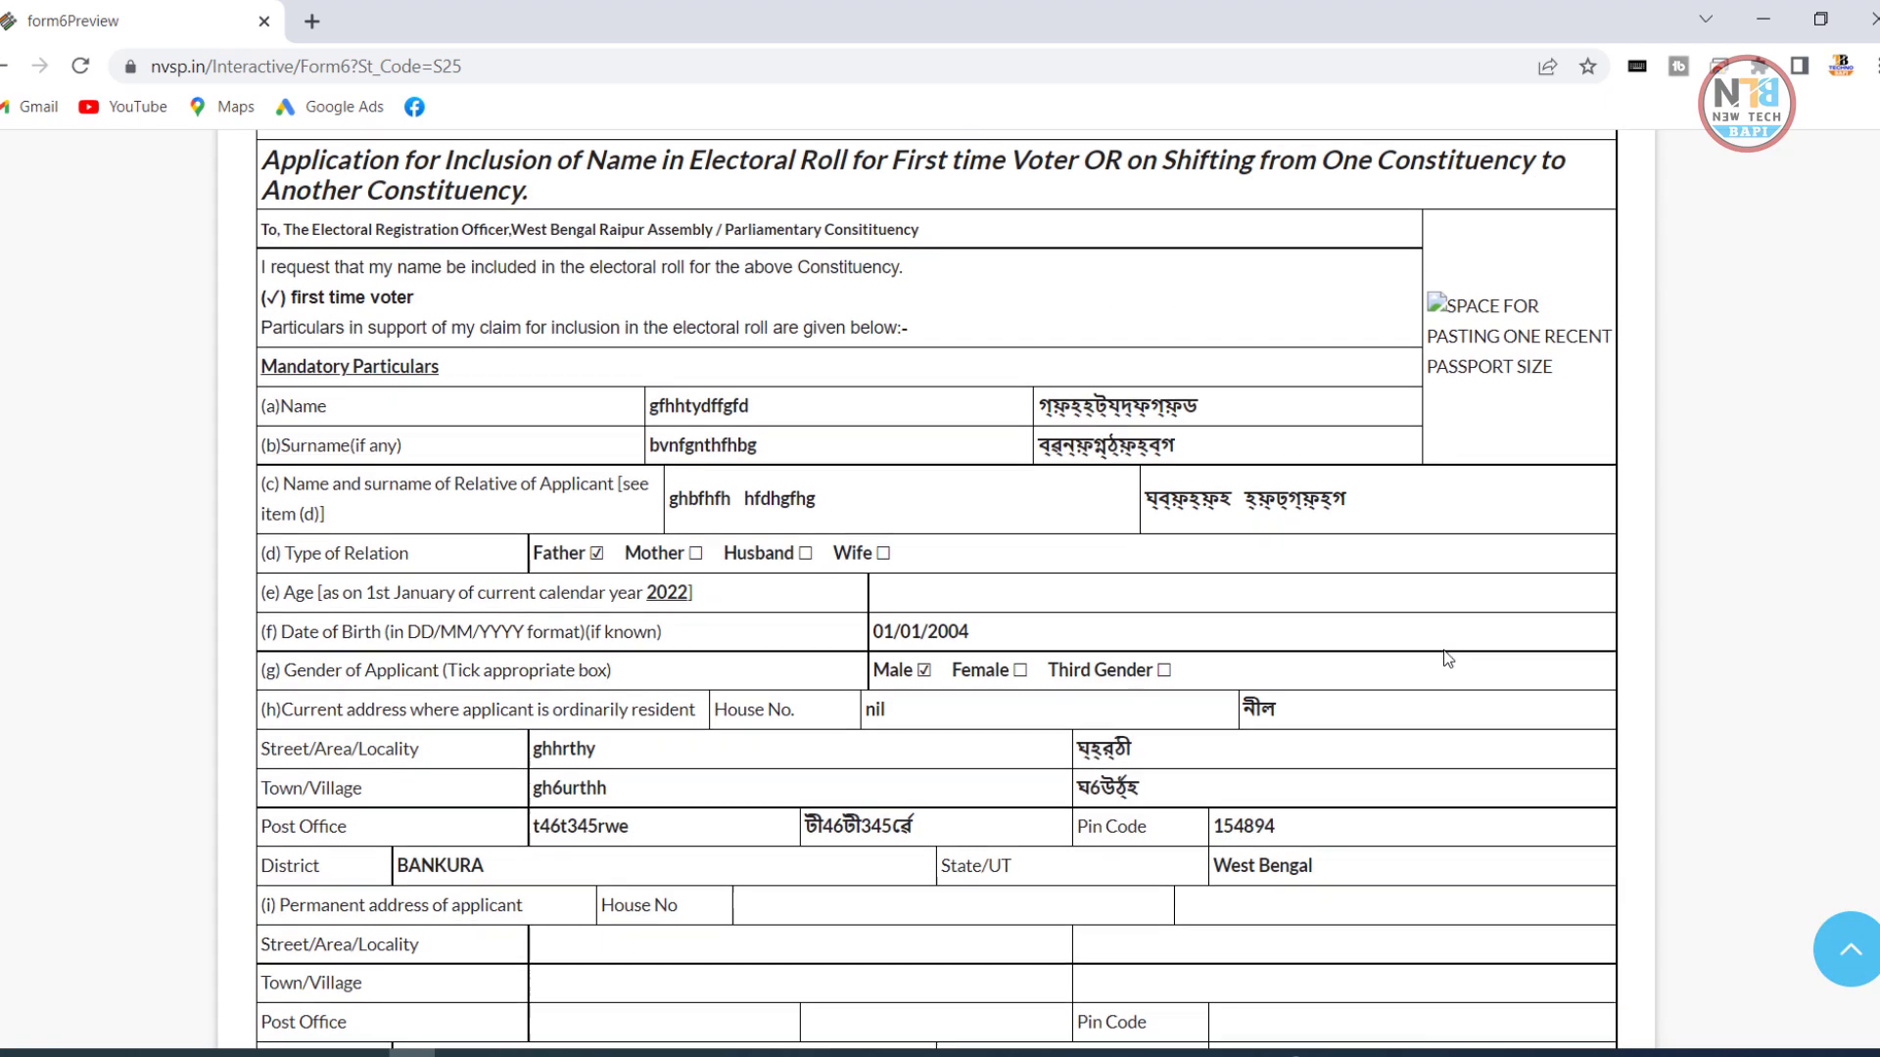
scroll(1447, 658, "down", 3)
scroll(1447, 658, "up", 15)
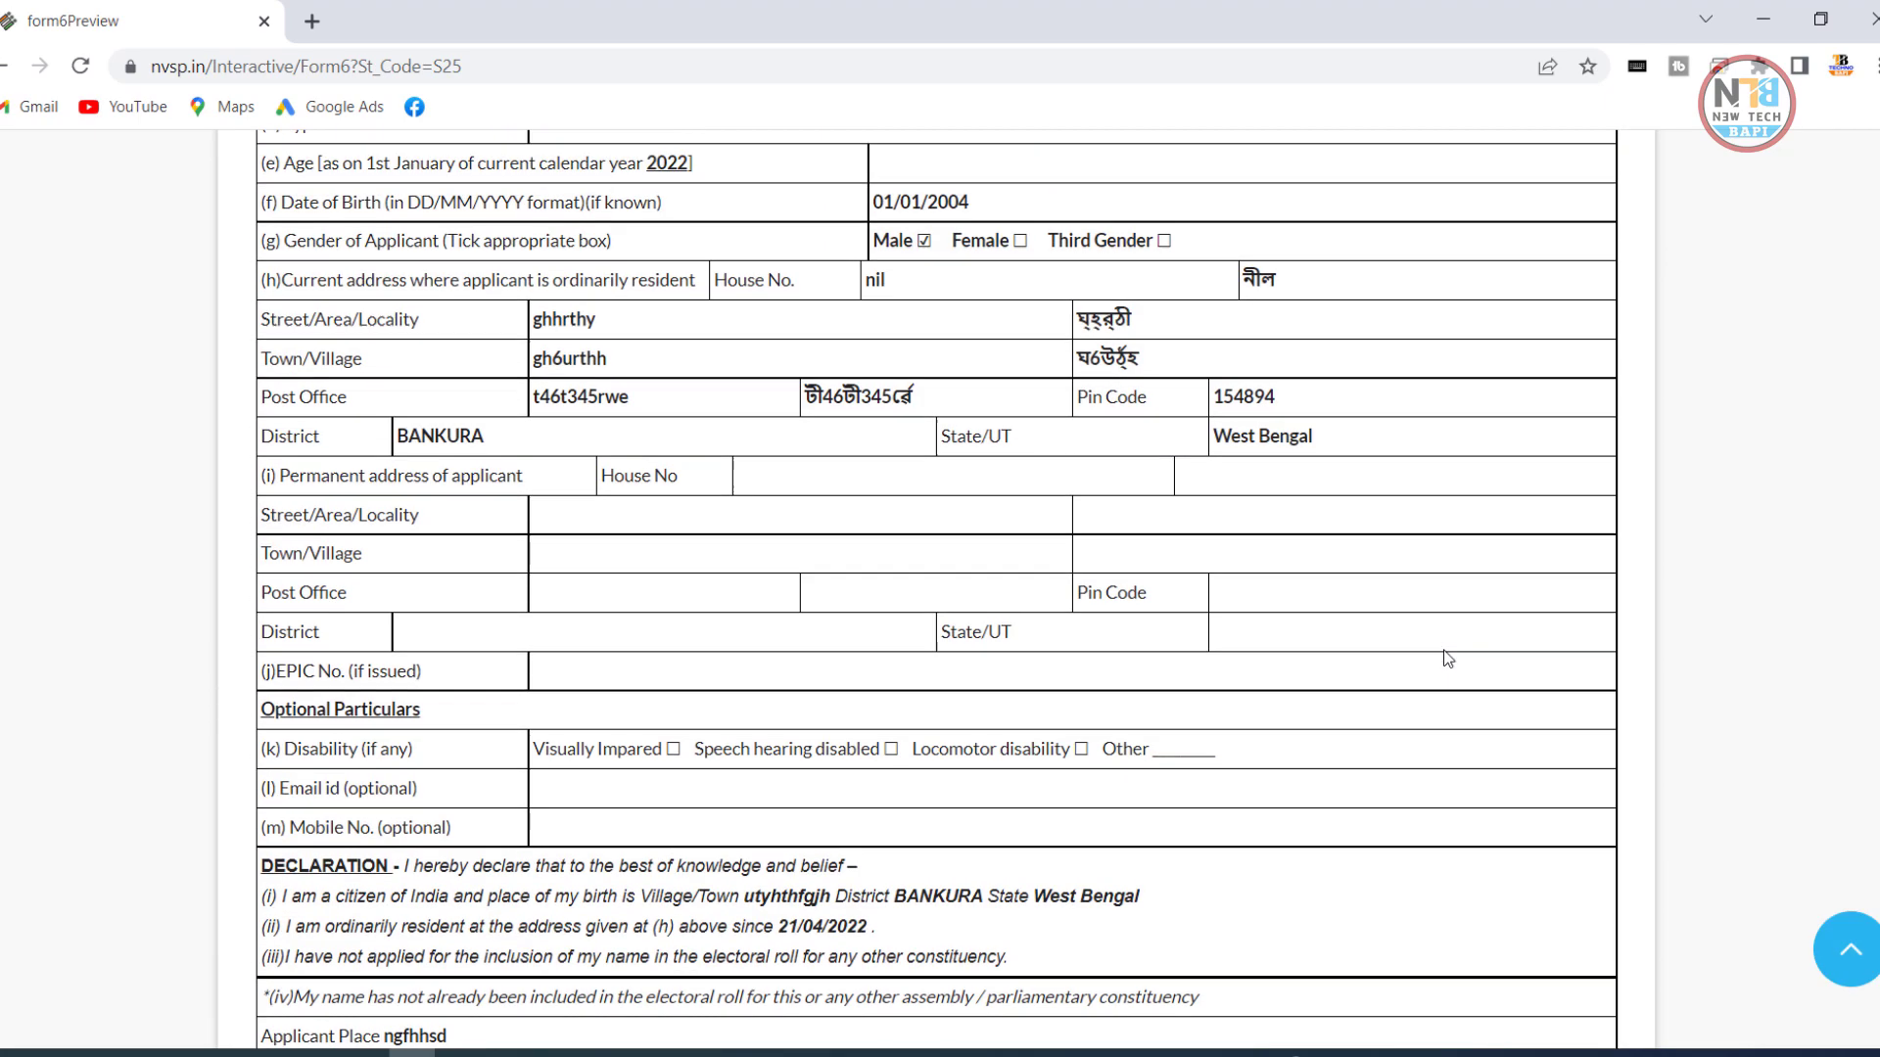
scroll(1447, 658, "up", 3)
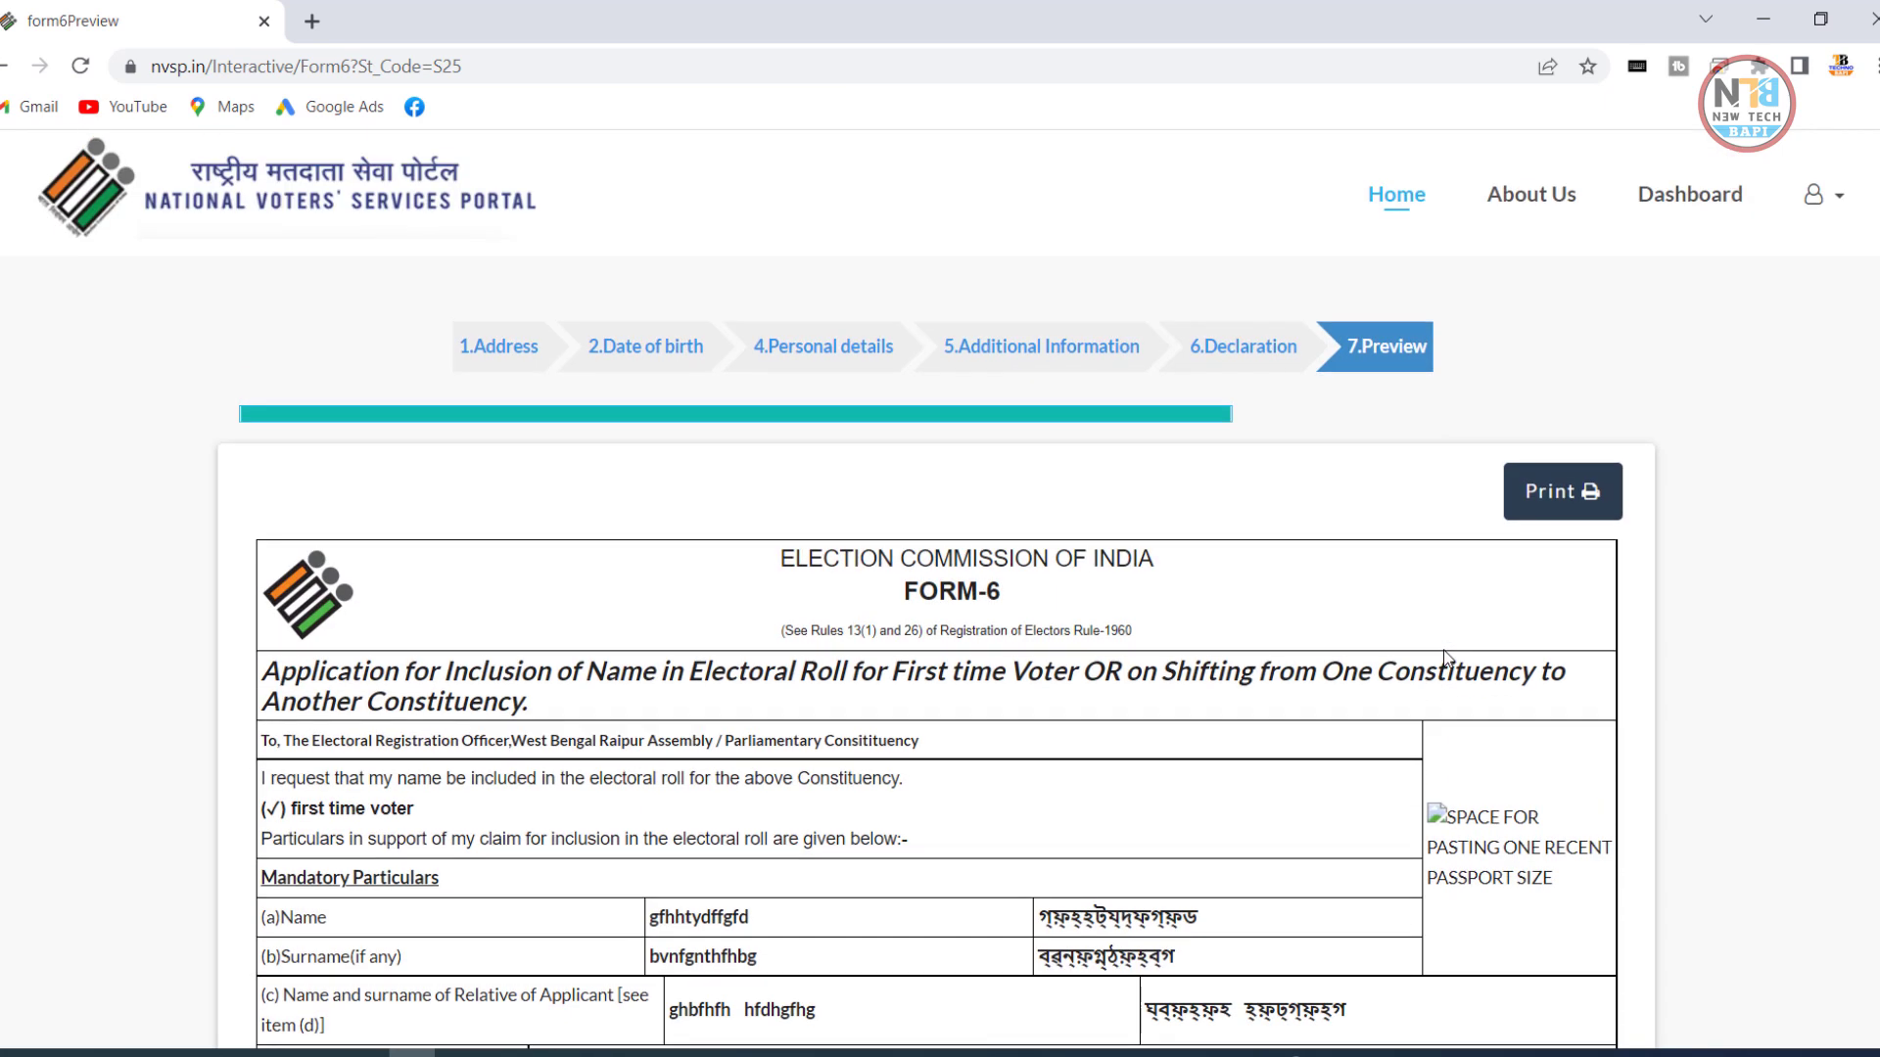